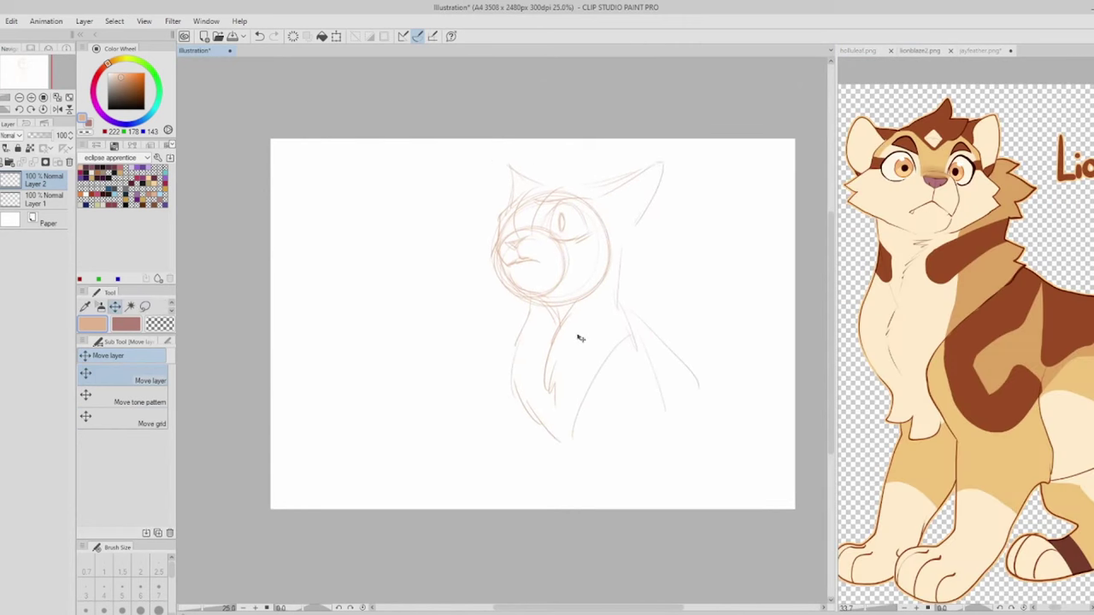
Step: Shift the cat sketch slightly to the right and rough in its rounded chest, haunch and front legs with the pen
left_click_drag(580, 339, 605, 338)
key("p")
left_click_drag(675, 334, 590, 479)
left_click_drag(615, 316, 565, 390)
left_click_drag(675, 334, 602, 470)
left_click_drag(646, 436, 631, 509)
left_click_drag(603, 427, 595, 510)
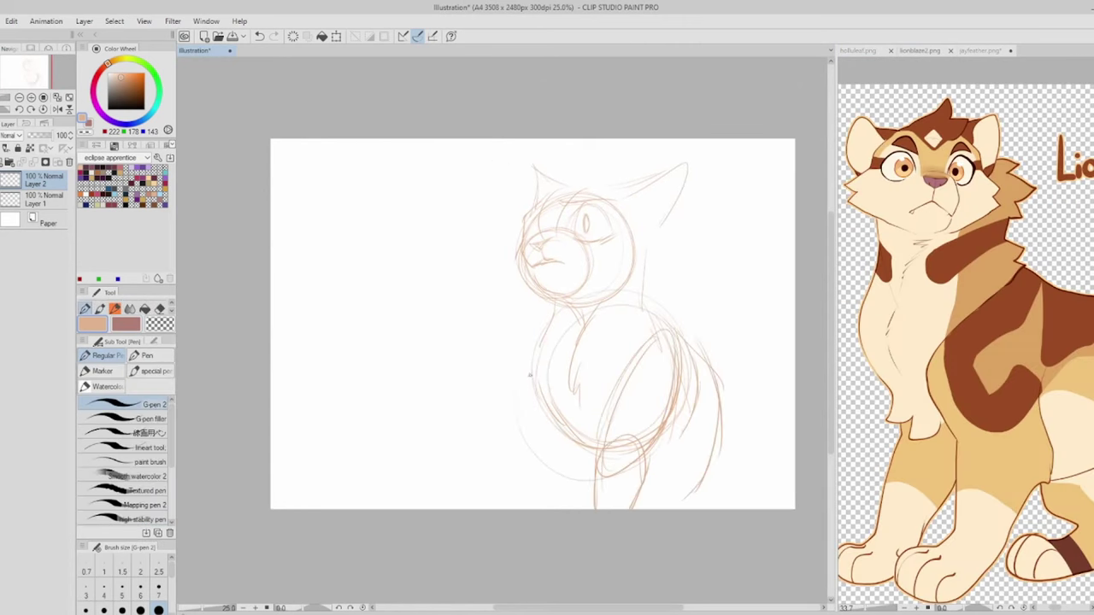
Step: Rough out a second cat on the canvas's left side, with a circular head, small muzzle circle, body and legs
key("ctrl+Tab")
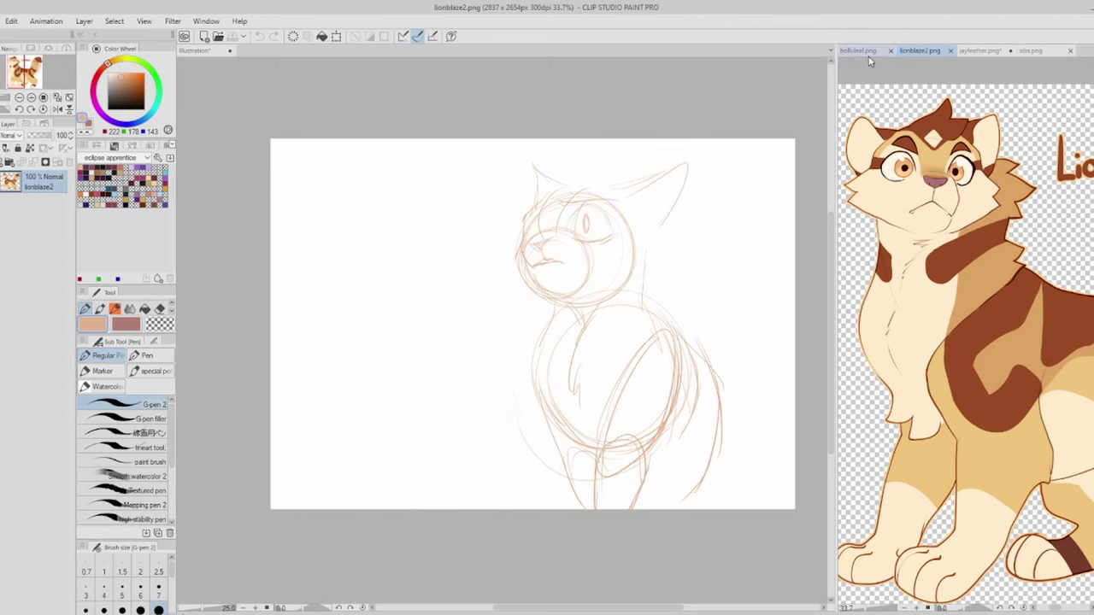
key("ctrl+Tab")
left_click(172, 309)
mouse_move(402, 153)
left_mouse_down()
mouse_move(383, 260)
mouse_move(274, 485)
left_mouse_up()
key("ctrl+z")
left_click_drag(385, 494, 327, 483)
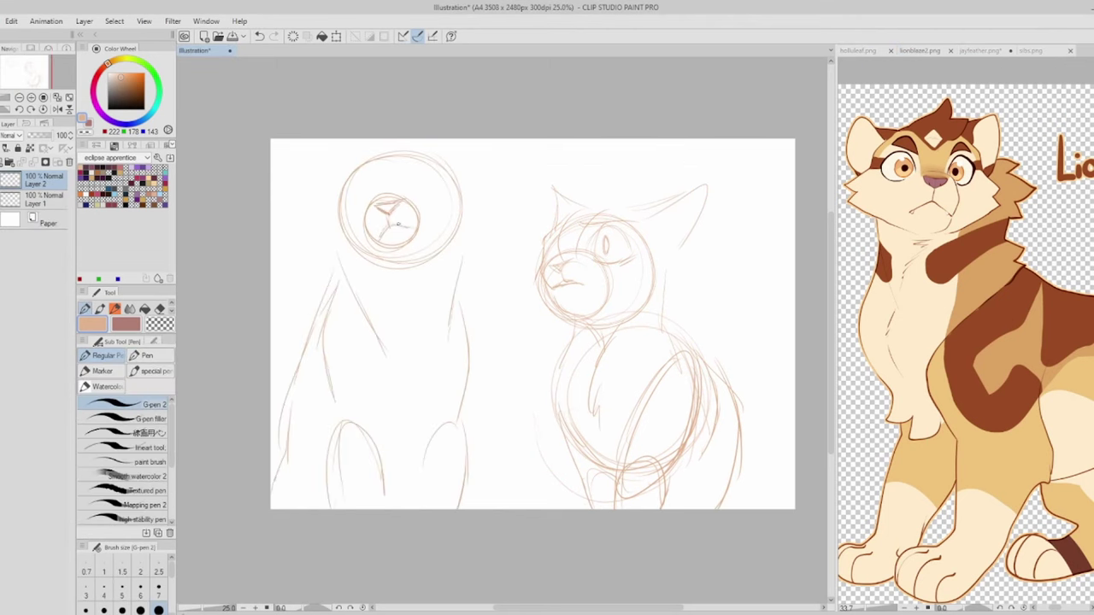
Step: Rough in a third, lower cat between the other two, with a round head, pointed ears and crouching body
mouse_move(445, 318)
left_mouse_down()
mouse_move(389, 401)
mouse_move(444, 318)
left_mouse_up()
left_click_drag(389, 286, 438, 332)
left_click_drag(461, 292, 475, 319)
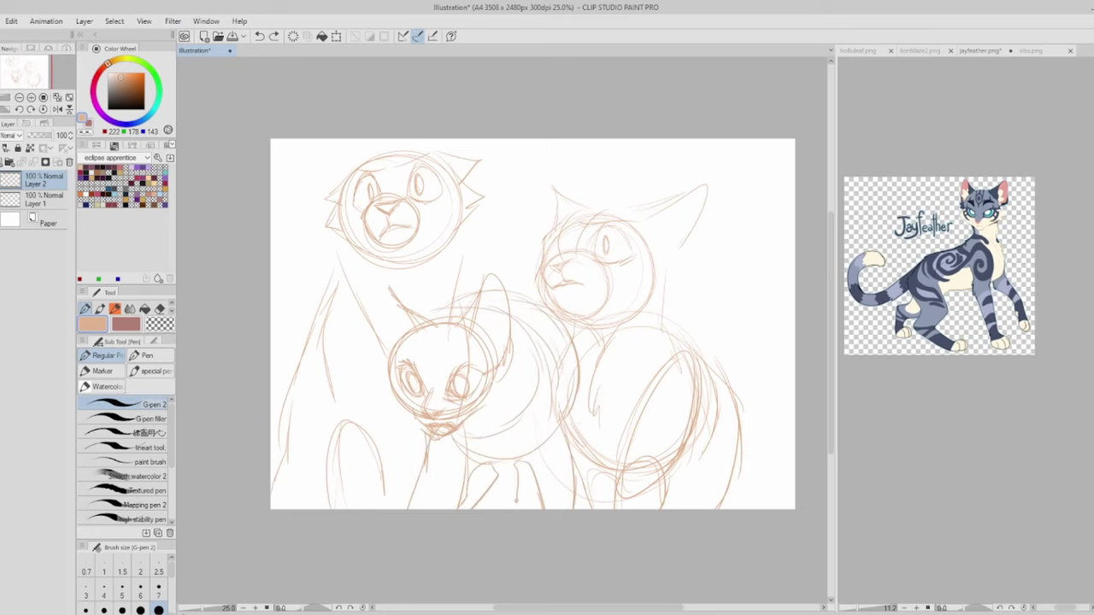
Step: On a new layer, draw the front cat's nose bridge, nose and mouth in dark blue sampled from the Jayfeather reference
key("ctrl+shift+n")
scroll(941, 265, "up", 5)
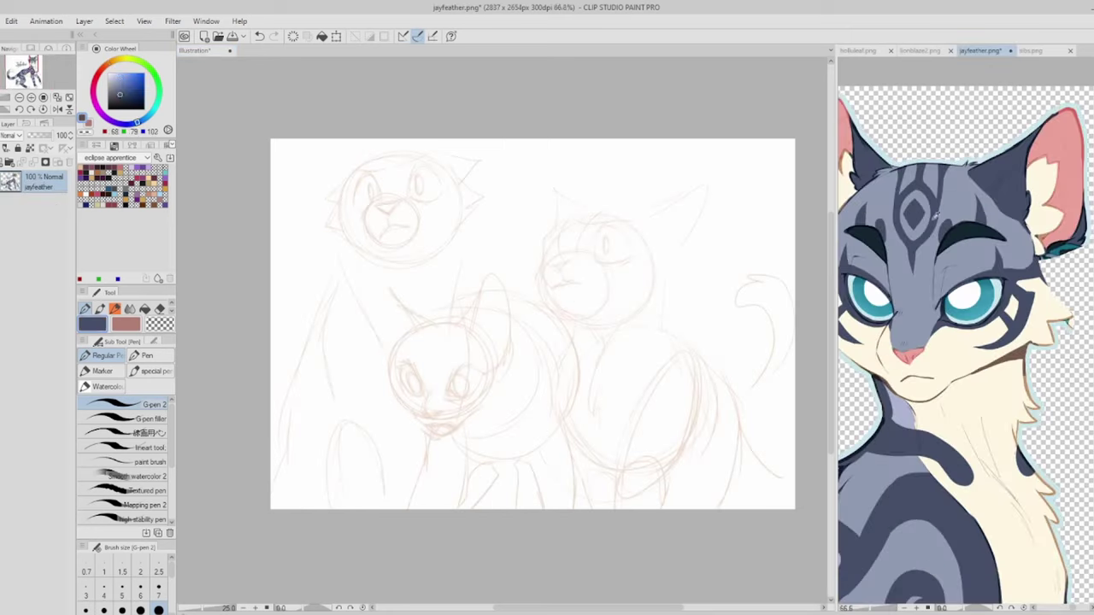
scroll(444, 376, "up", 4)
left_click_drag(469, 357, 452, 407)
mouse_move(465, 237)
left_mouse_down()
mouse_move(427, 475)
mouse_move(475, 513)
left_mouse_up()
left_click_drag(386, 532, 456, 430)
left_click_drag(244, 526, 468, 435)
left_click_drag(547, 444, 630, 446)
left_click_drag(561, 299, 557, 318)
left_click_drag(569, 299, 566, 313)
left_click_drag(479, 197, 517, 283)
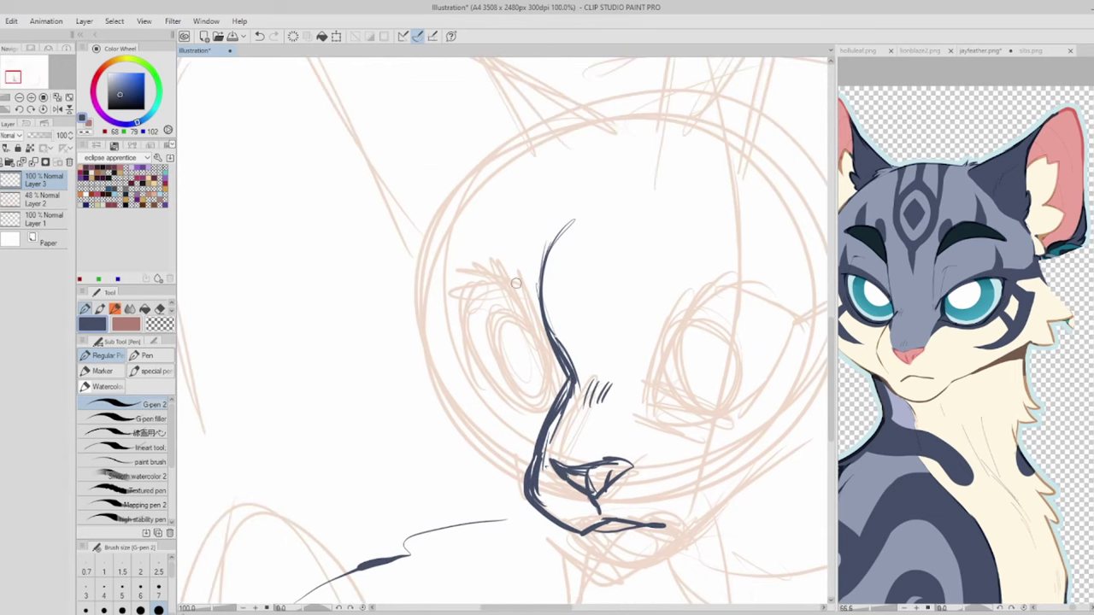
Step: Draw the front cat's two eyes with round pupils, then its angled brows and small forehead creases
left_click_drag(455, 310, 556, 359)
left_click_drag(472, 318, 571, 395)
left_click_drag(505, 329, 547, 401)
left_click_drag(598, 359, 539, 325)
left_click_drag(602, 289, 737, 275)
left_click_drag(707, 266, 675, 369)
left_click_drag(602, 301, 683, 376)
left_click_drag(725, 294, 697, 359)
left_click_drag(585, 275, 708, 236)
left_click_drag(581, 303, 761, 236)
left_click_drag(432, 253, 511, 291)
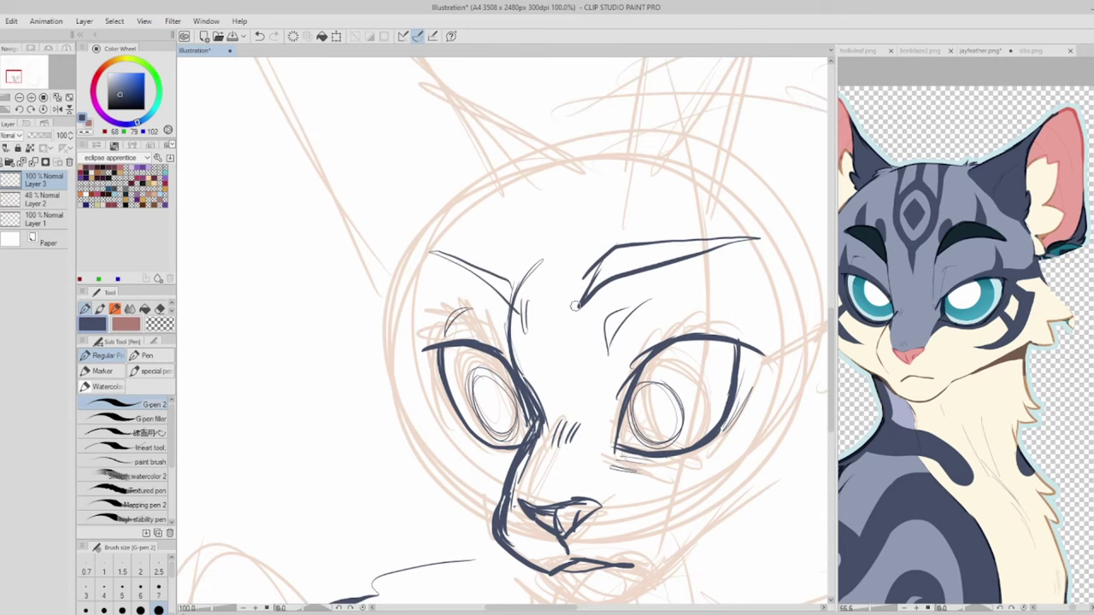
Step: Draw the front cat's jaw line and pointed cheek fur on both sides of the face
left_click_drag(495, 457, 610, 420)
mouse_move(465, 299)
left_mouse_down()
mouse_move(549, 413)
mouse_move(363, 472)
left_mouse_up()
left_click_drag(272, 258, 207, 361)
left_click_drag(675, 250, 770, 361)
scroll(769, 362, "down", 3)
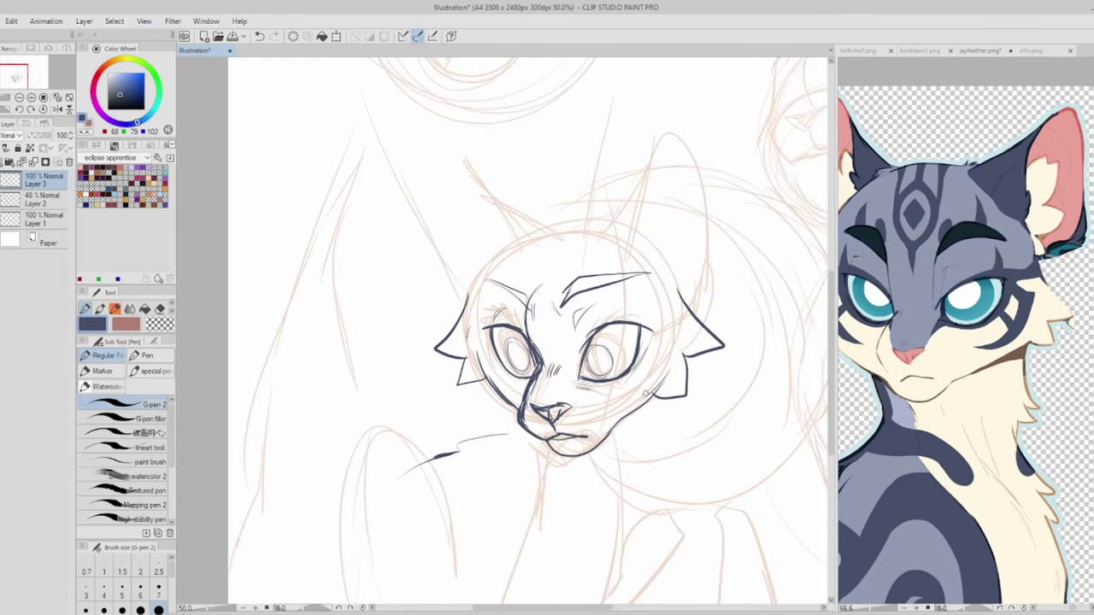
Step: Draw the top of the front cat's head and both ears, including the inner ear fur
left_click_drag(544, 346, 497, 365)
left_click_drag(566, 298, 612, 199)
left_click_drag(591, 289, 571, 328)
left_click_drag(614, 201, 633, 379)
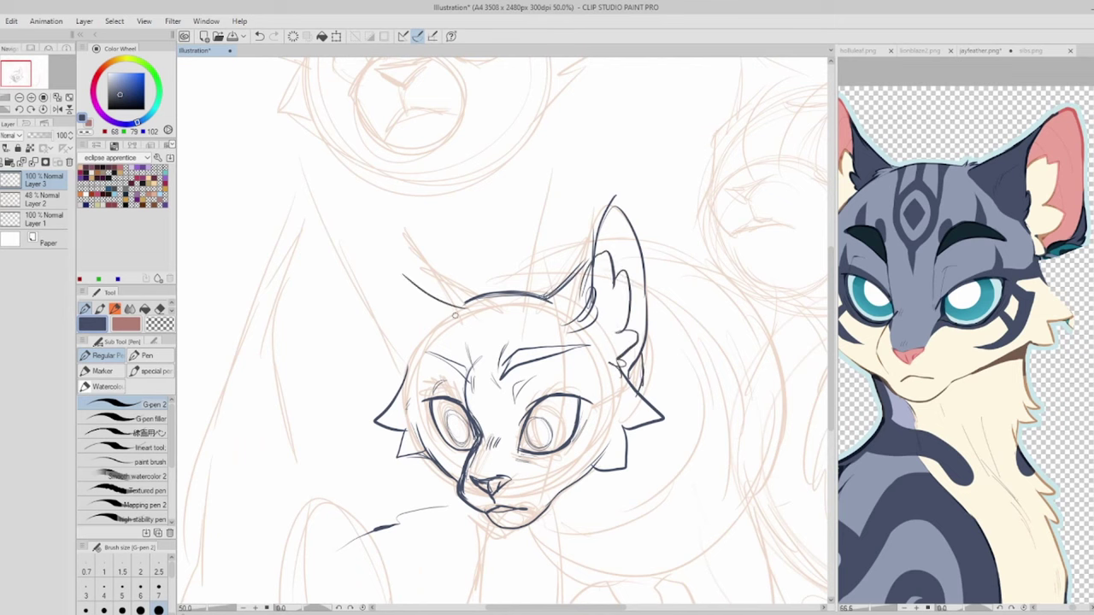
left_click_drag(466, 301, 395, 342)
left_click_drag(401, 338, 427, 380)
Step: Draw the front cat's neck, arched back, haunch and legs over the rough sketch
left_click_drag(427, 444, 455, 486)
left_click_drag(444, 461, 457, 363)
left_click_drag(557, 161, 600, 134)
left_click_drag(513, 385, 513, 303)
left_click_drag(436, 333, 478, 499)
mouse_move(513, 385)
left_mouse_down()
mouse_move(410, 408)
mouse_move(496, 359)
mouse_move(522, 377)
left_mouse_up()
left_click_drag(640, 396, 650, 523)
left_click_drag(704, 431, 722, 523)
scroll(519, 434, "down", 3)
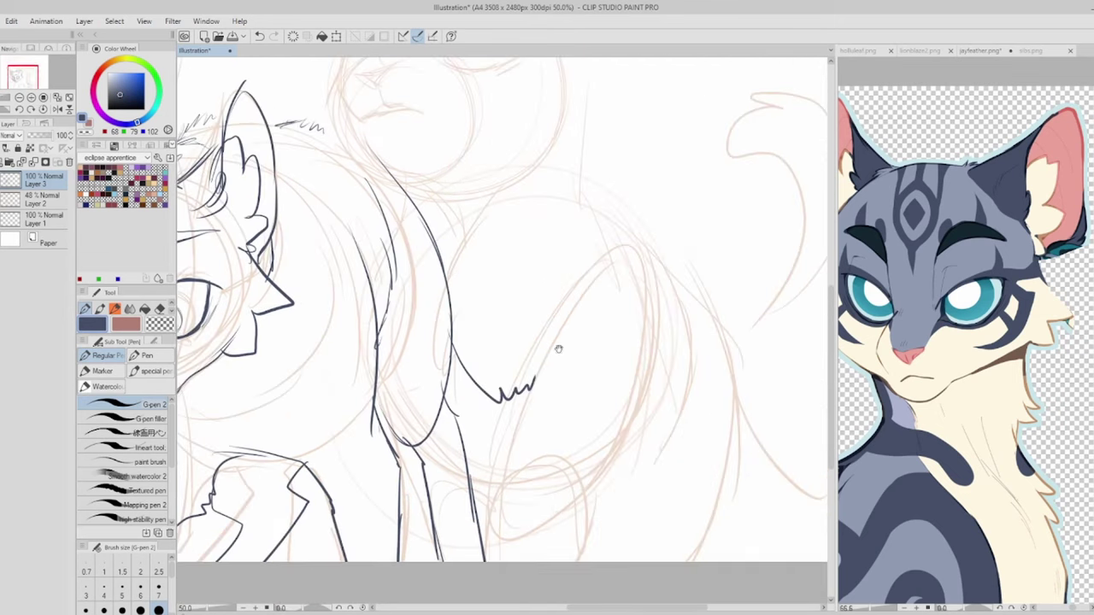
Step: Add swirl and stripe markings to the front cat's back and legs, following the Jayfeather reference
left_click_drag(548, 461, 619, 427)
left_click_drag(611, 355, 590, 440)
left_click_drag(604, 299, 595, 333)
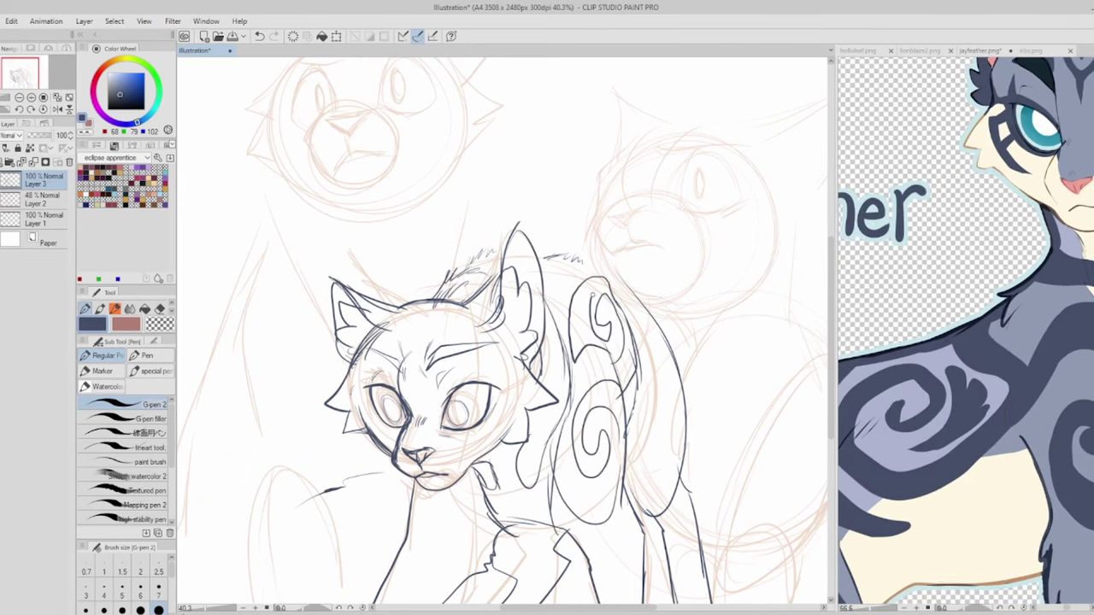
left_click_drag(676, 533, 658, 500)
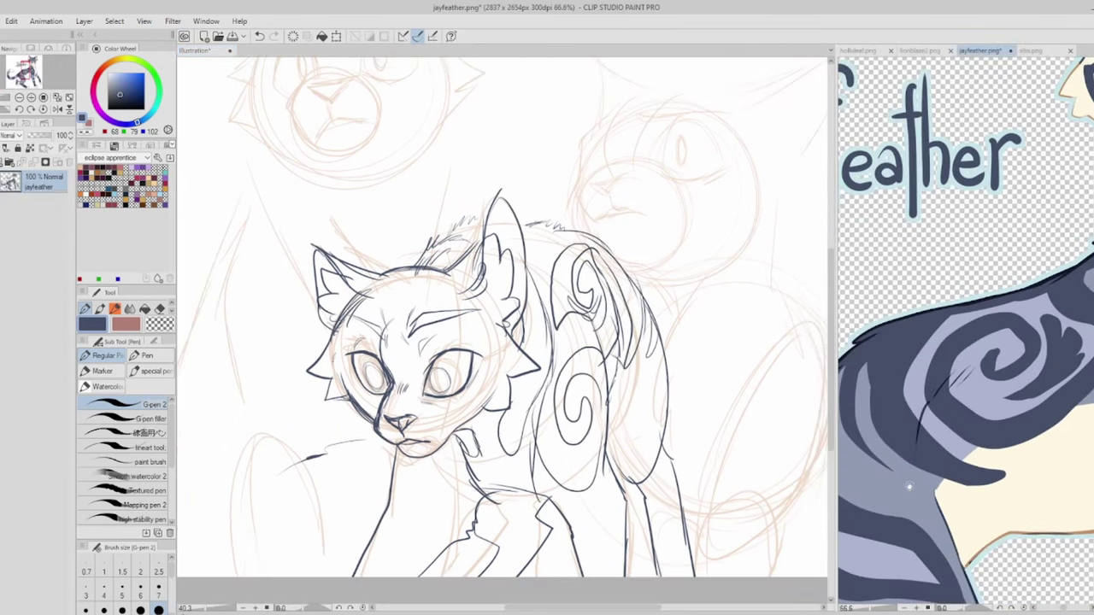
left_click_drag(494, 544, 526, 523)
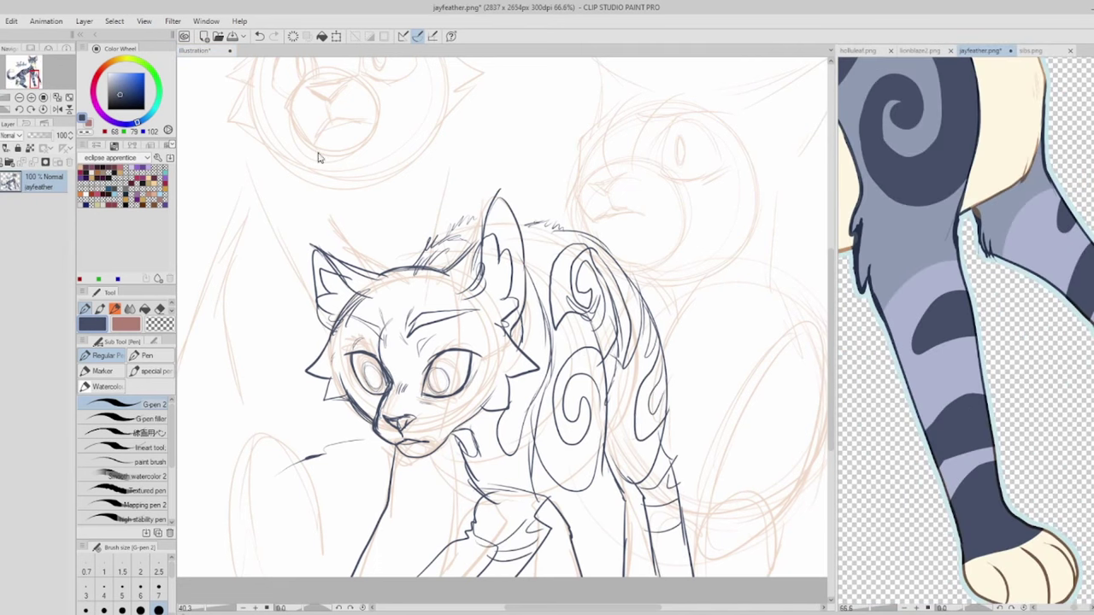
left_click_drag(400, 453, 352, 576)
Step: Mirror the canvas view, select the front cat's far eye and nudge it toward the nose, then deselect
key("ctrl+plus")
key("h")
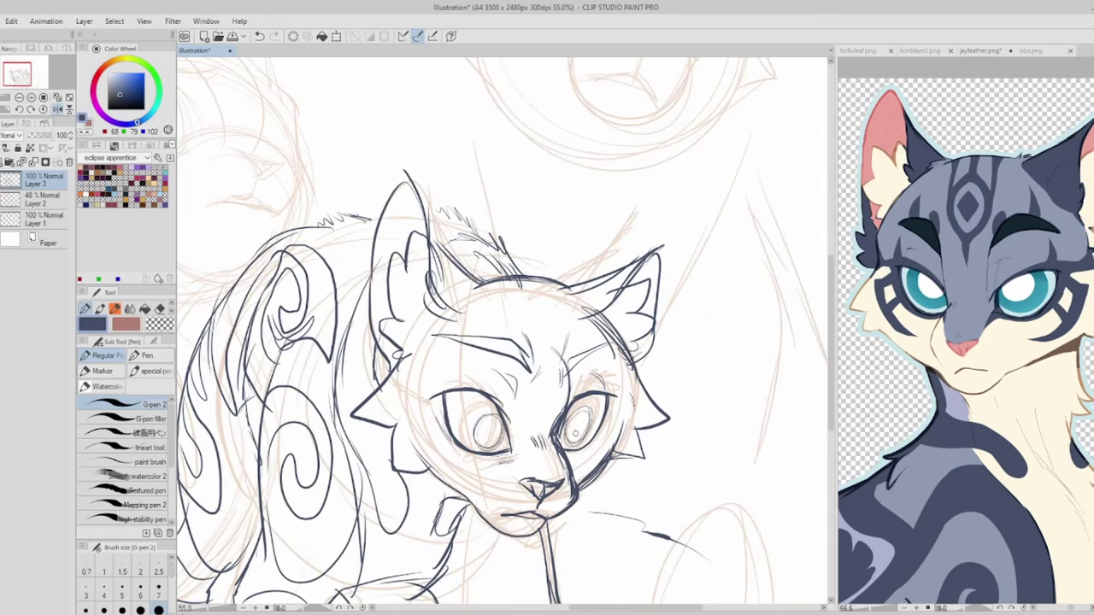
key("m")
left_click_drag(613, 366, 609, 369)
key("Delete")
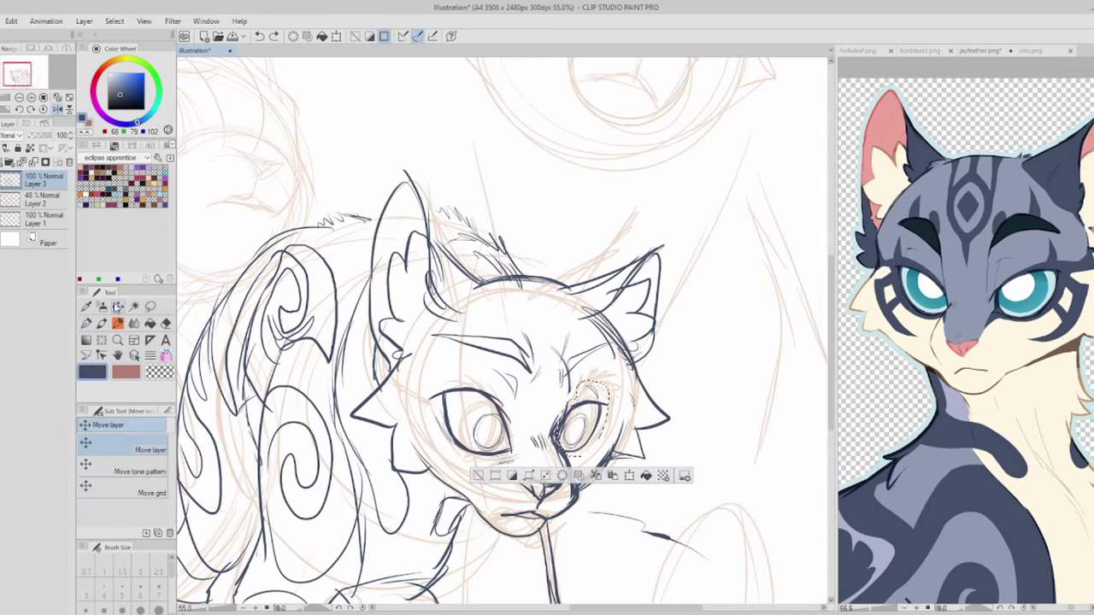
key("ctrl+d")
left_click(86, 323)
scroll(502, 330, "down", 2)
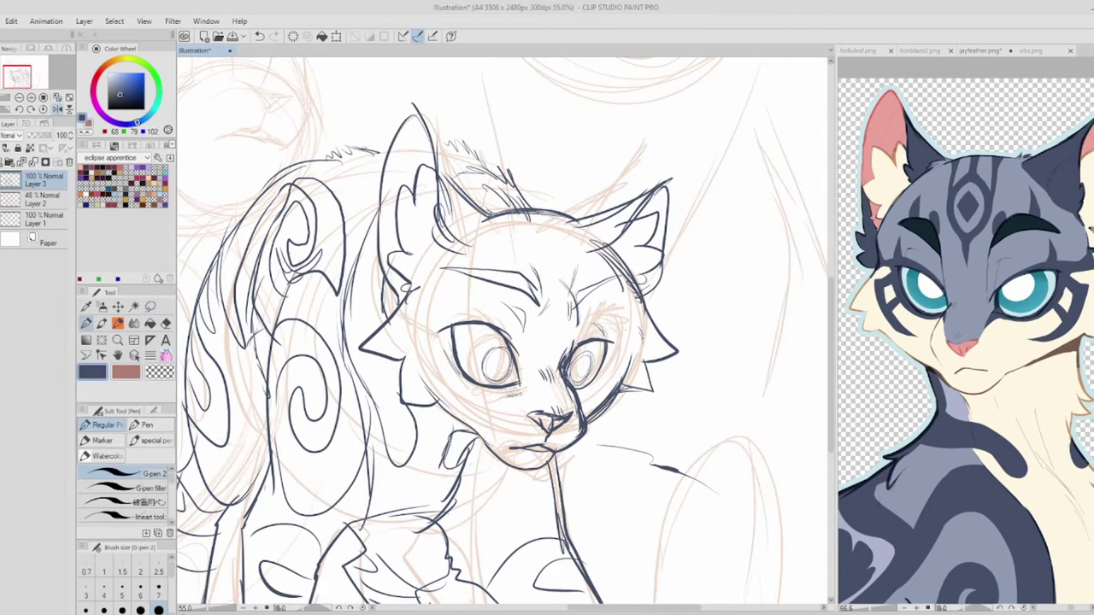
Step: On a new layer, draw the Lionblaze cat's muzzle, cheek fur and eyes in the reference's reddish brown
key("ctrl+minus")
key("ctrl+minus")
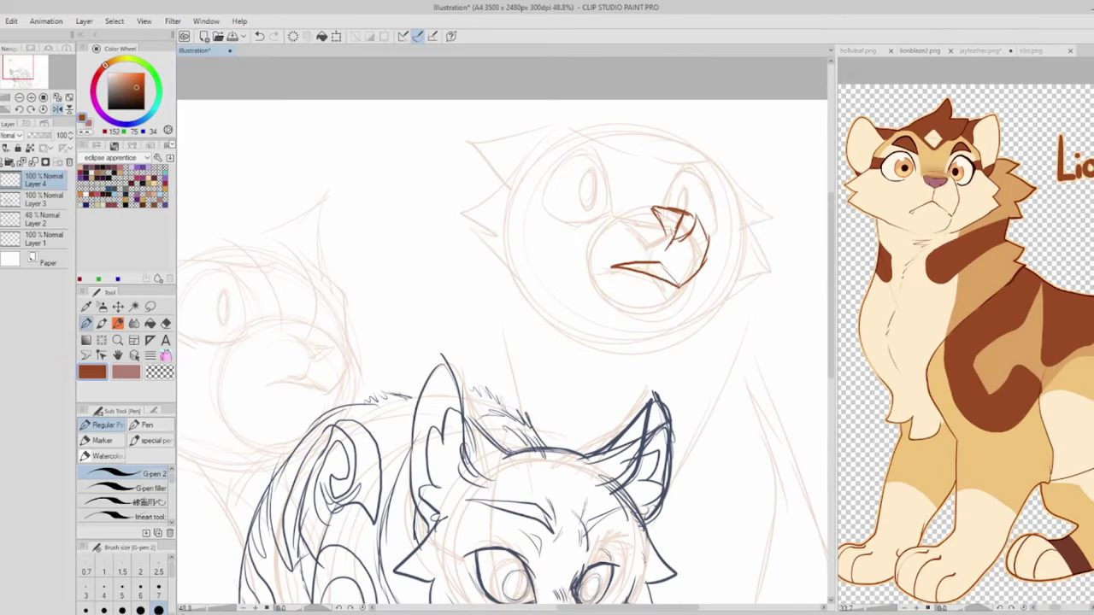
left_click_drag(547, 174, 510, 316)
left_click_drag(735, 189, 667, 346)
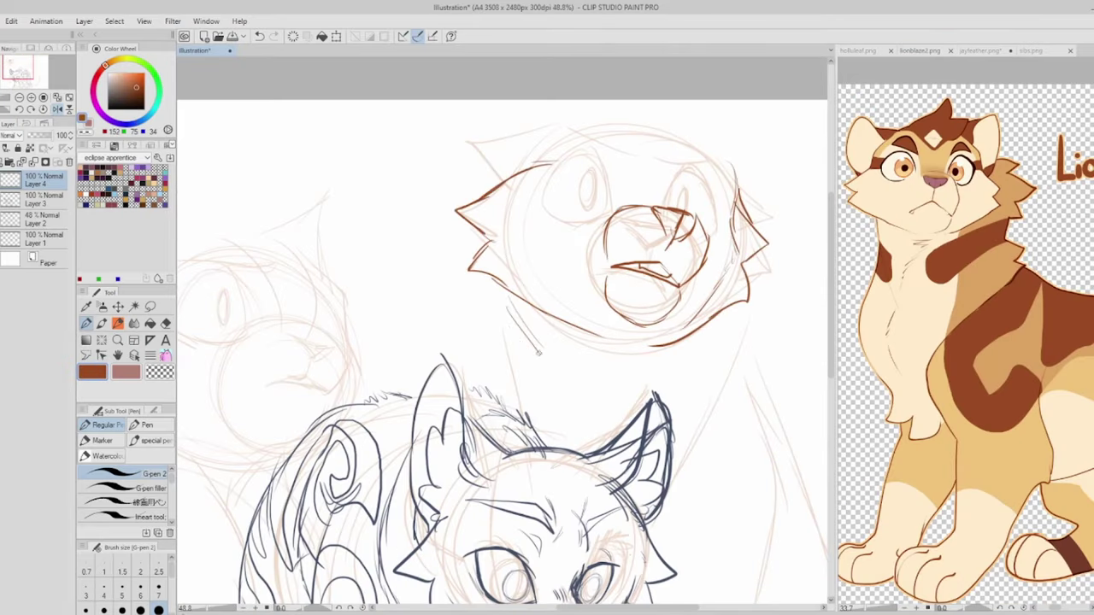
scroll(503, 341, "up", 2)
left_click_drag(697, 295, 634, 220)
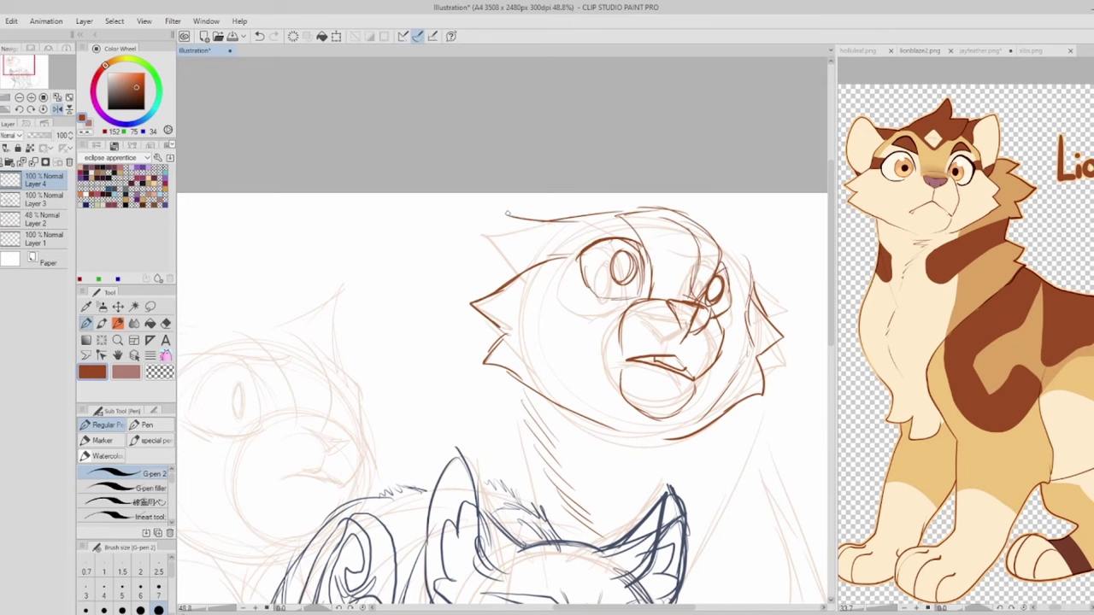
Step: Draw the Lionblaze cat's ears, brows, shoulder, chest and legs behind the front cat
scroll(507, 214, "down", 8)
key("ctrl+minus")
left_click_drag(563, 217, 511, 279)
scroll(599, 385, "up", 1)
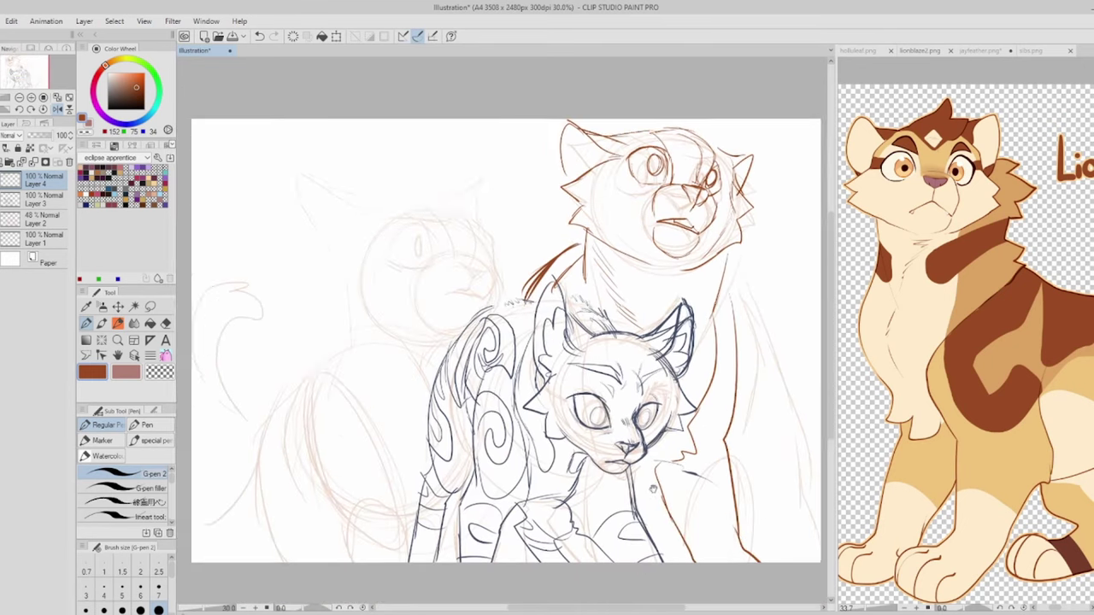
scroll(653, 489, "up", 1)
key("ctrl+plus")
key("ctrl+plus")
key("ctrl+minus")
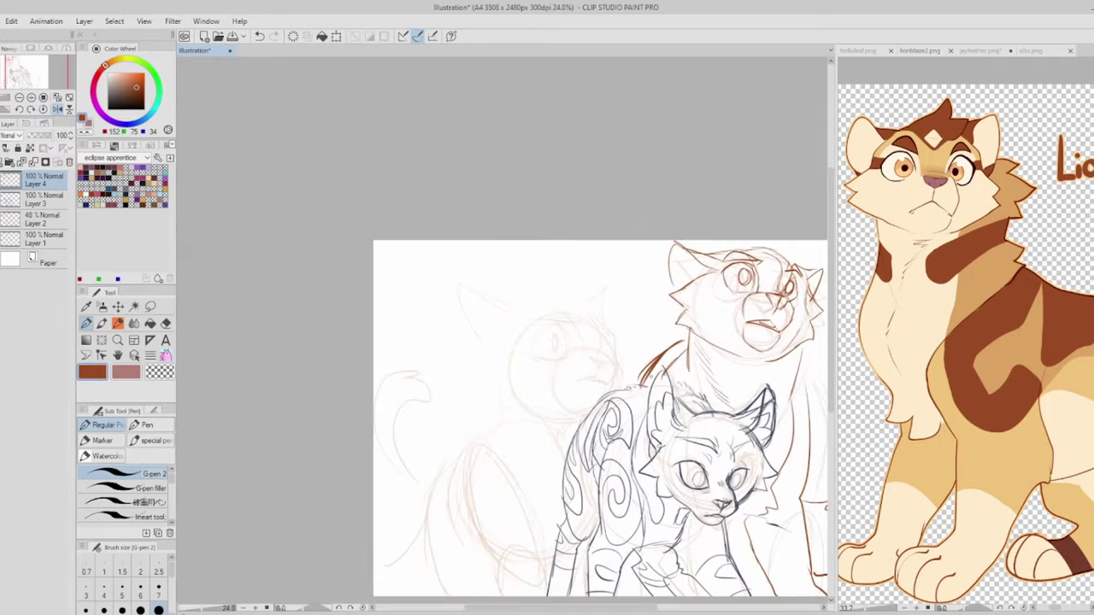
Step: Bring up the Hollyleaf reference, choose a green and draw a new, higher head circle for the third cat
left_click(857, 51)
left_click(128, 84)
mouse_move(446, 278)
left_mouse_down()
mouse_move(442, 291)
mouse_move(451, 291)
left_mouse_up()
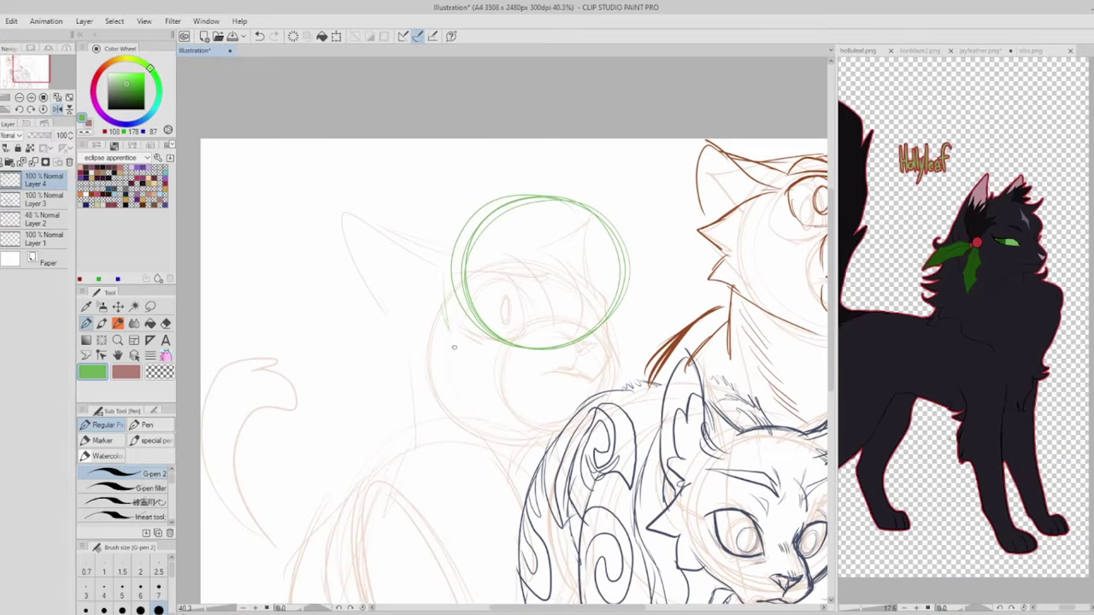
Step: Sketch the Hollyleaf cat's neck, body and leg guidelines in green below the head circle
left_click_drag(462, 333, 432, 432)
left_click_drag(512, 384, 656, 131)
left_click_drag(590, 141, 412, 494)
left_click_drag(568, 351, 590, 495)
left_click_drag(671, 308, 641, 496)
left_click_drag(727, 321, 697, 496)
Step: Sketch the Hollyleaf cat's neck and chest fur, back line and bushy tail in green
left_click_drag(555, 333, 504, 402)
left_click_drag(598, 256, 598, 318)
left_click_drag(478, 308, 402, 385)
left_click_drag(564, 197, 435, 299)
left_click_drag(599, 257, 483, 429)
left_click_drag(470, 282, 419, 351)
left_click_drag(453, 385, 410, 547)
left_click_drag(658, 342, 599, 589)
Step: Sketch the Hollyleaf cat's nose, second eye and swept-back ear in green
left_click_drag(590, 273, 601, 288)
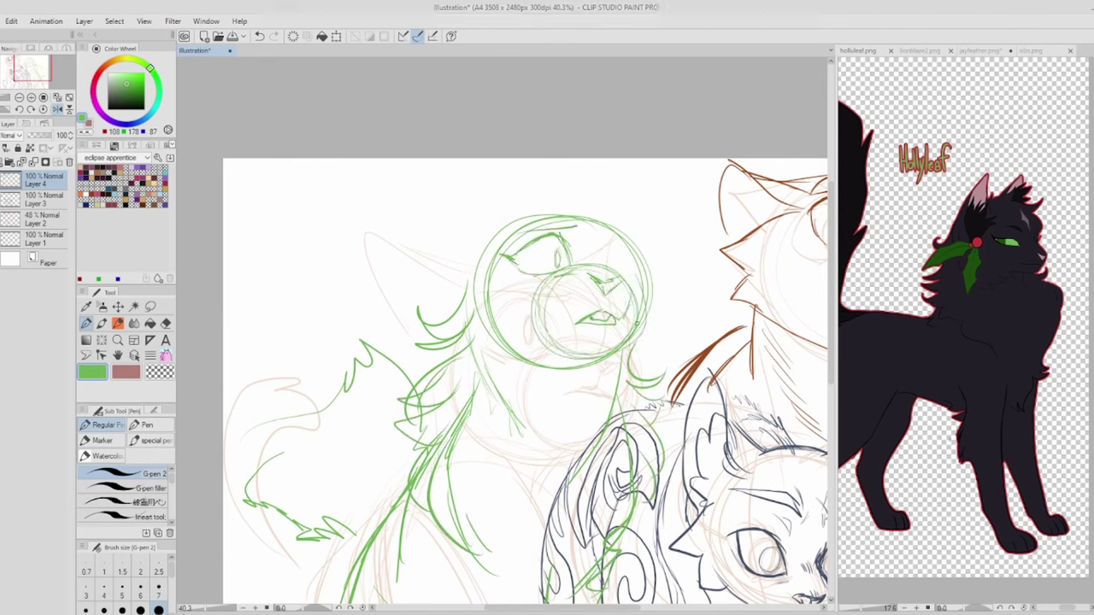
left_click_drag(462, 272, 512, 167)
key("ctrl+z")
left_click_drag(392, 229, 506, 216)
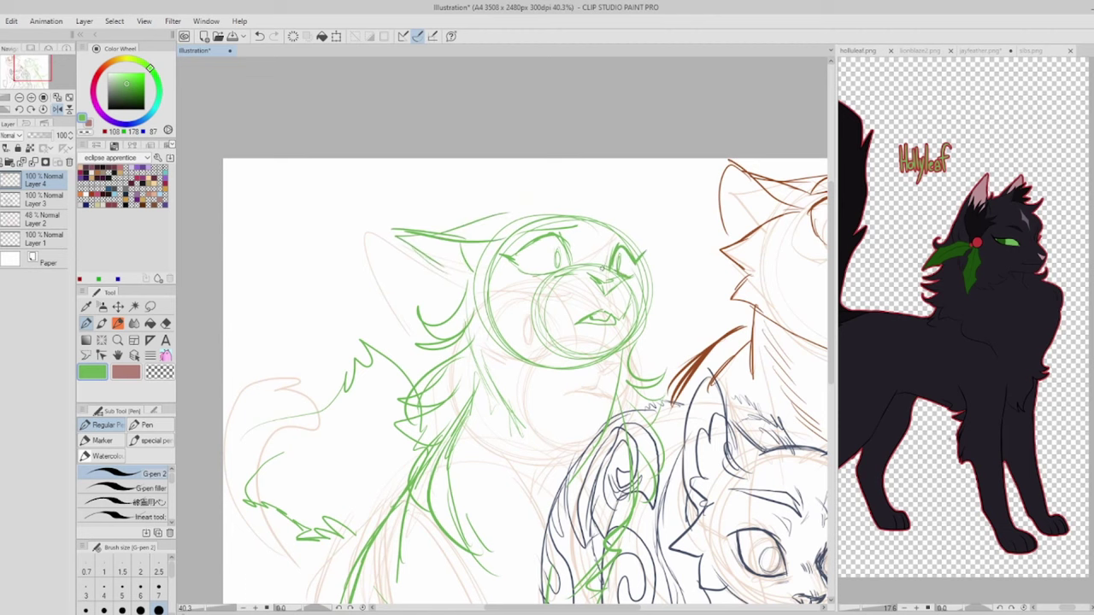
Step: Start black line art on Layer 5 in Folder 1 with the Hollyleaf cat's nose, muzzle, open mouth and chin
scroll(321, 361, "down", 3)
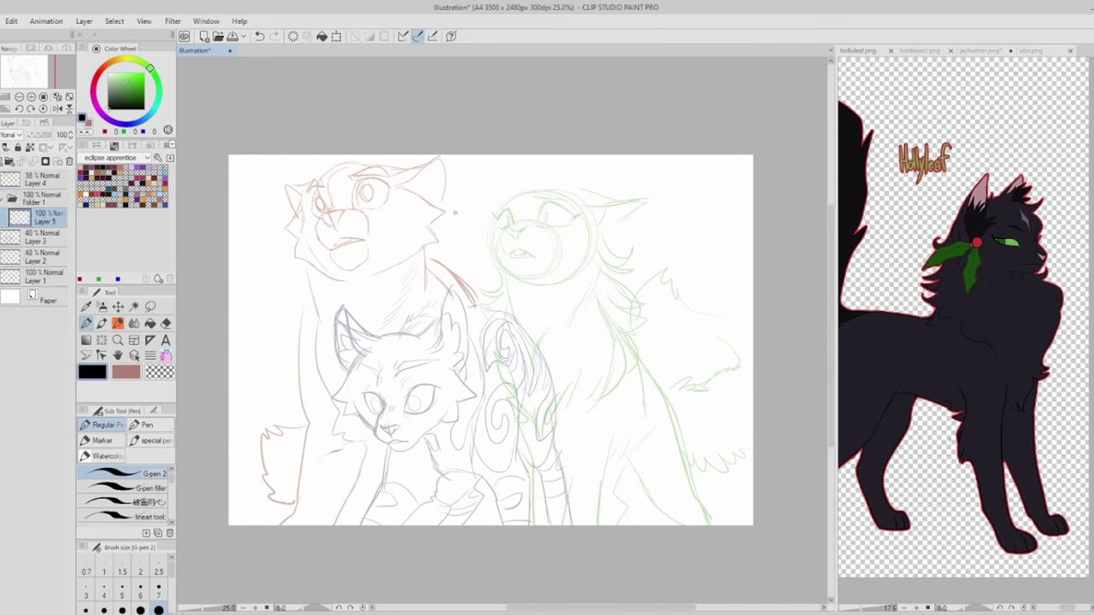
left_click_drag(410, 361, 488, 317)
scroll(504, 333, "up", 5)
mouse_move(519, 353)
left_mouse_down()
mouse_move(581, 334)
mouse_move(530, 410)
mouse_move(581, 391)
mouse_move(612, 410)
left_mouse_up()
left_click_drag(476, 370, 709, 481)
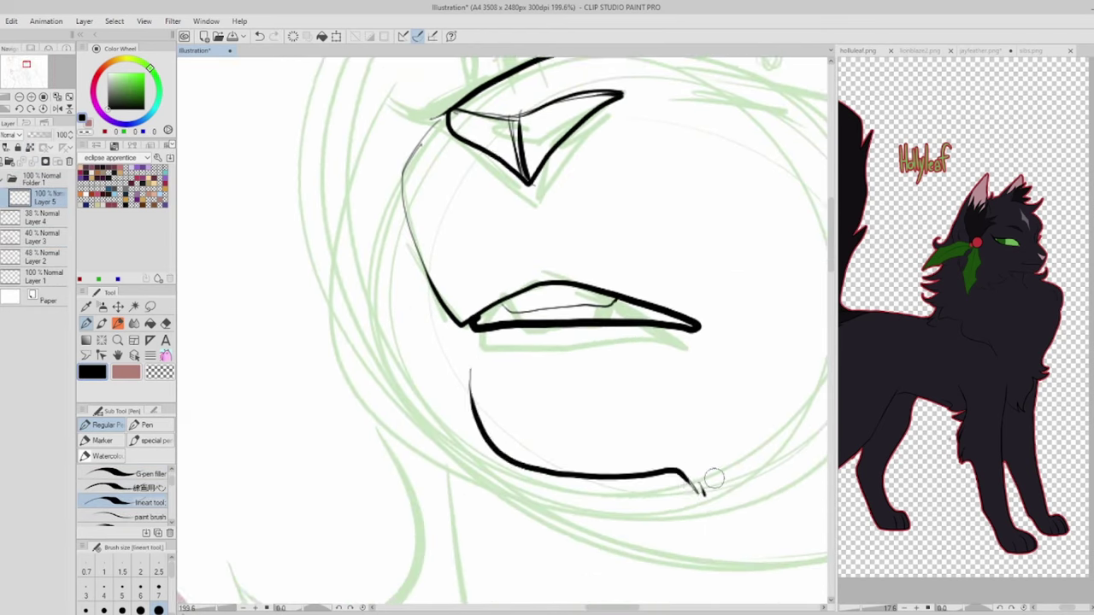
Step: Ink the Hollyleaf cat's far eye, slit pupil, brow and nose bridge, and fill the outer lash corner black
scroll(604, 285, "down", 2)
mouse_move(675, 289)
left_mouse_down()
mouse_move(615, 310)
mouse_move(615, 381)
mouse_move(523, 280)
mouse_move(420, 325)
left_mouse_up()
key("ctrl+z")
left_click_drag(563, 369, 419, 321)
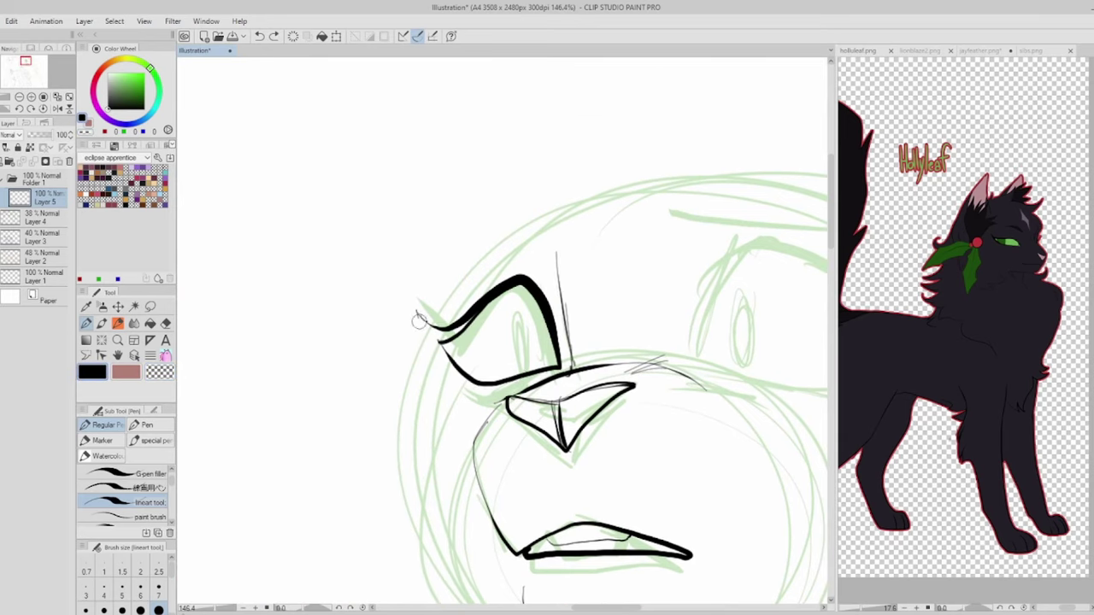
left_click_drag(529, 335, 520, 376)
left_click_drag(547, 297, 453, 332)
left_click_drag(639, 258, 566, 139)
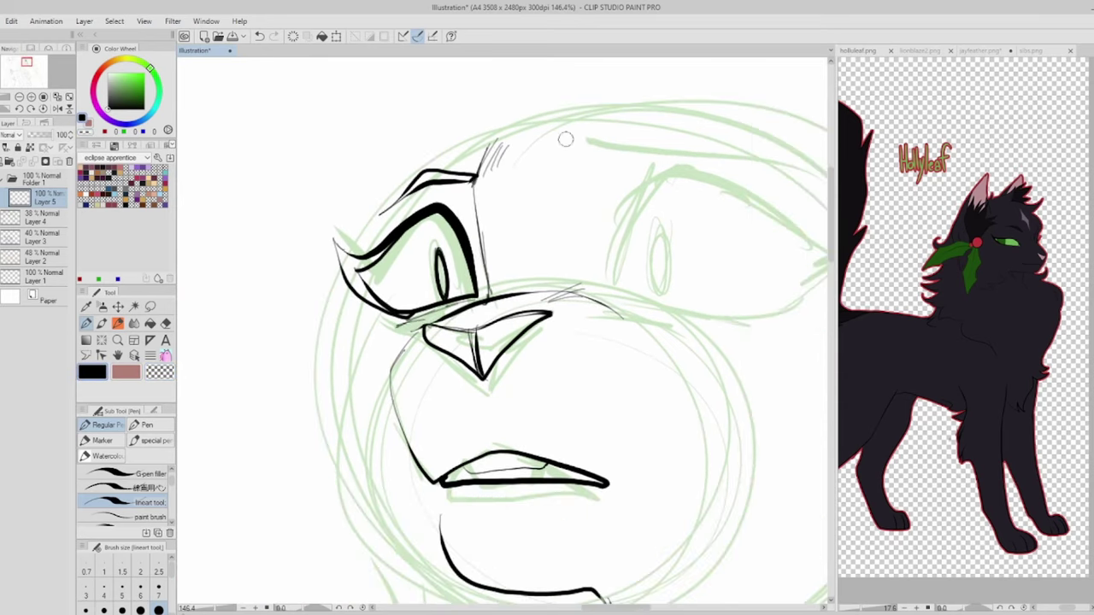
key("g")
left_click(358, 282)
key("p")
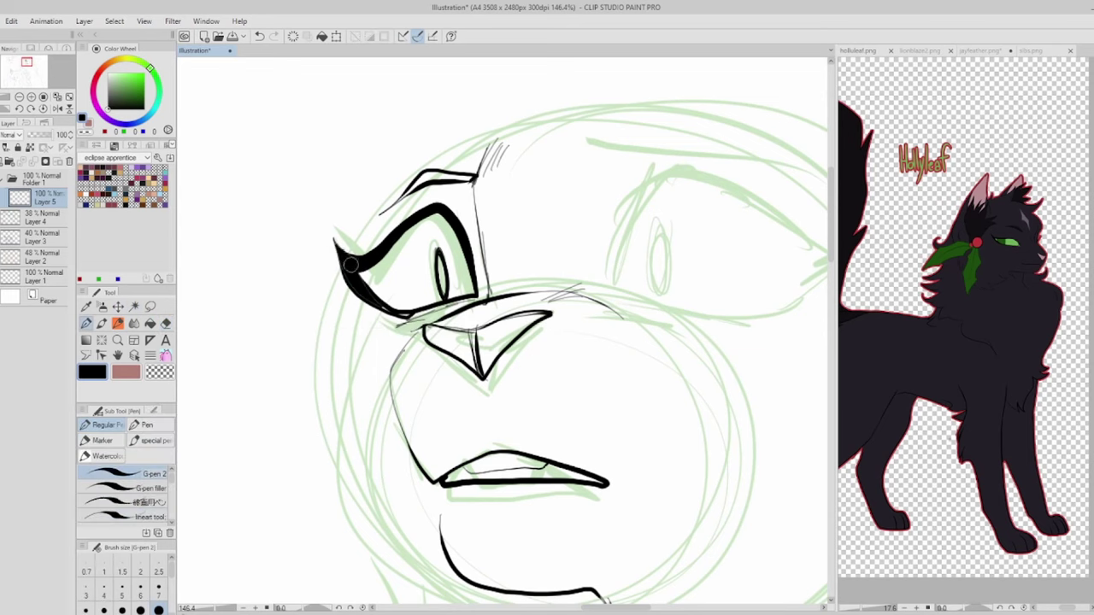
Step: Ink the Hollyleaf cat's near eye with a long winged lash and fill the wing solid black
left_click_drag(609, 274, 821, 226)
left_click_drag(684, 342, 596, 312)
left_click_drag(505, 250, 774, 205)
left_click_drag(564, 150, 696, 256)
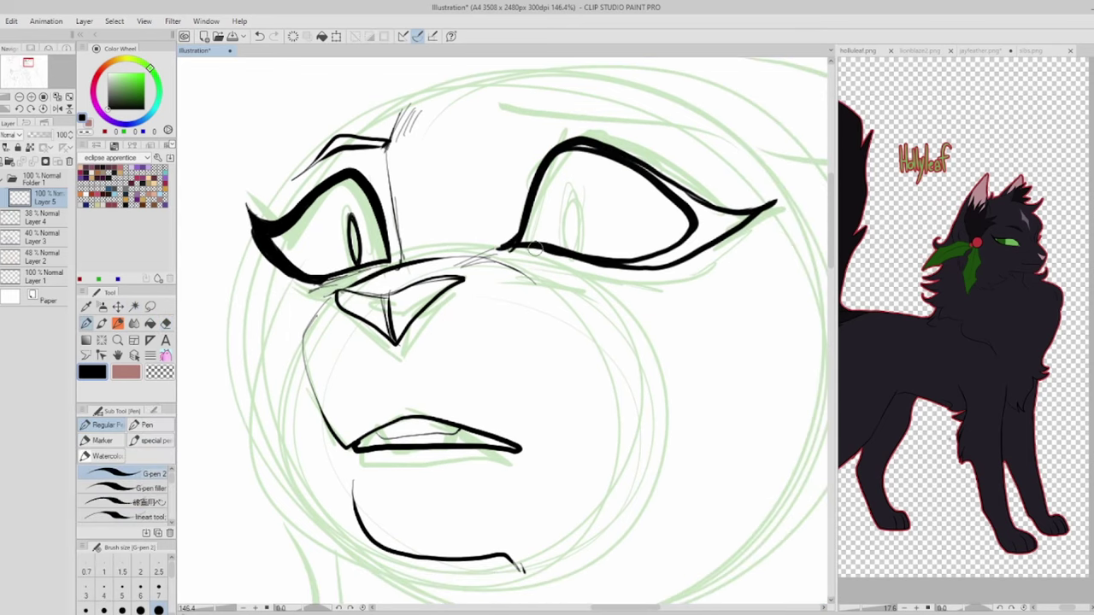
key("w")
left_click(731, 229)
key("alt+BackSpace")
key("ctrl+d")
key("p")
Step: Ink the near eye's slit pupil, the near brow and the short crease lines between the eyes
left_click_drag(568, 198, 564, 205)
left_click_drag(581, 257, 577, 346)
mouse_move(479, 190)
left_mouse_down()
mouse_move(671, 235)
mouse_move(477, 232)
left_mouse_up()
left_click_drag(462, 303, 432, 340)
Step: Ink the contours of both cheeks and the jaw line on the Hollyleaf cat's face
left_click_drag(294, 180, 318, 248)
left_click_drag(365, 272, 301, 333)
left_click_drag(742, 232, 780, 314)
left_click_drag(775, 318, 569, 473)
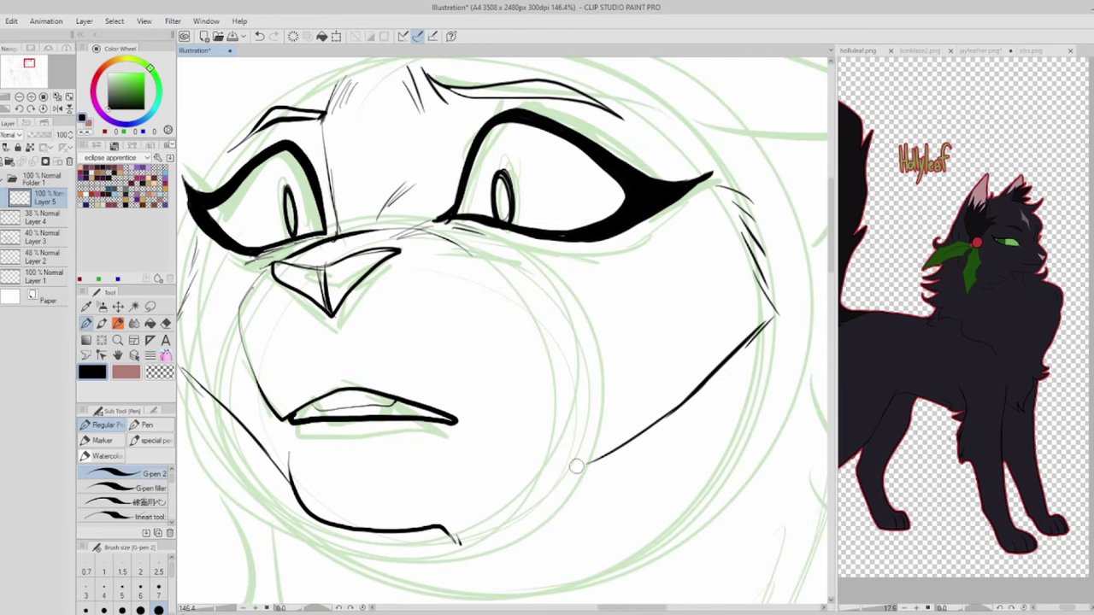
Step: Ink the curled hair tufts along the top and far side of the Hollyleaf cat's head
left_click_drag(478, 254, 402, 342)
left_click_drag(577, 136, 671, 171)
mouse_move(598, 342)
left_mouse_down()
mouse_move(625, 242)
mouse_move(683, 293)
mouse_move(670, 287)
left_mouse_up()
scroll(585, 407, "down", 5)
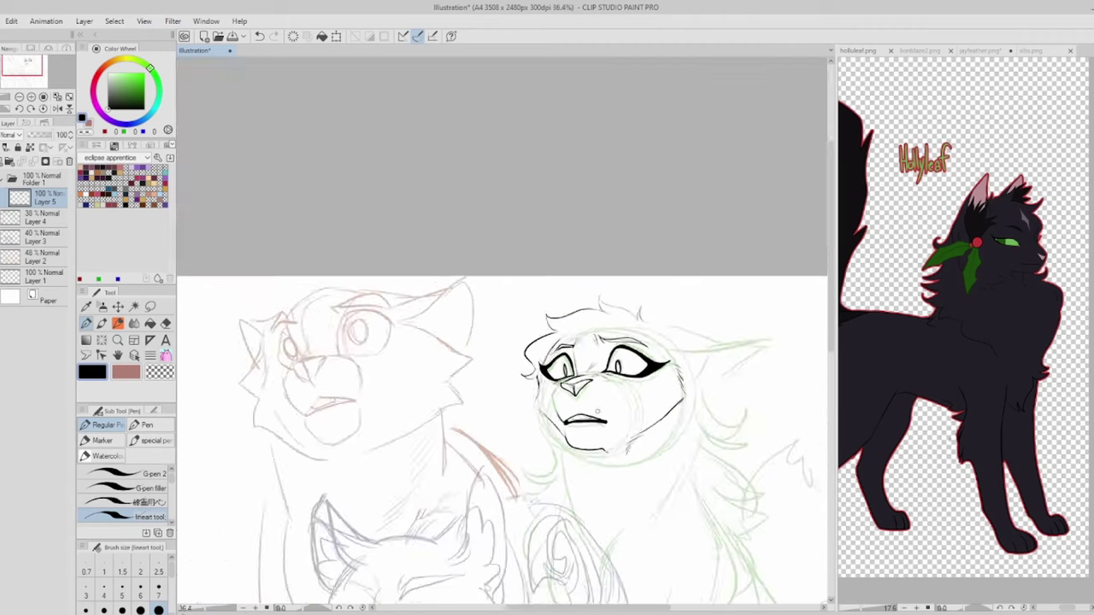
Step: Ink the fluffy cheek fur on both sides of the Hollyleaf cat's face and the first neck fur lines
scroll(457, 267, "up", 3)
left_click_drag(504, 352, 493, 332)
left_click_drag(718, 198, 670, 344)
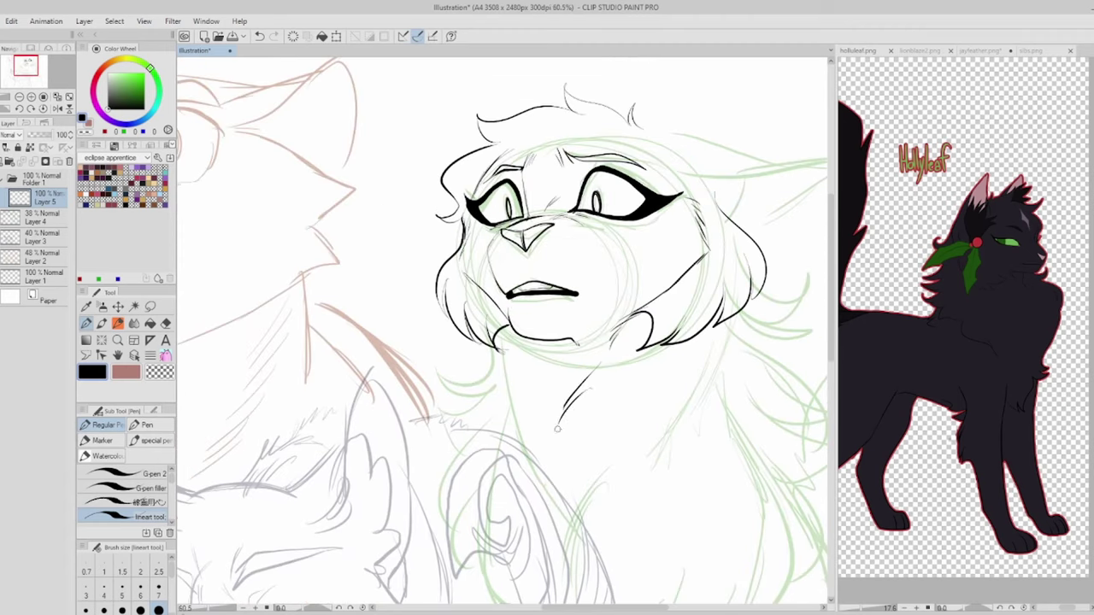
Step: Ink the Hollyleaf cat's curly neck fur, chest fluff and the outlines of its near front leg
left_click_drag(569, 396, 570, 330)
left_click_drag(526, 275, 487, 363)
left_click_drag(547, 384, 572, 275)
left_click_drag(556, 384, 513, 530)
left_click_drag(598, 359, 464, 427)
mouse_move(656, 292)
left_mouse_down()
mouse_move(662, 393)
mouse_move(632, 363)
left_mouse_up()
Step: Ink the Hollyleaf cat's far front leg, hind leg and the tufted line of its back
scroll(633, 364, "down", 3)
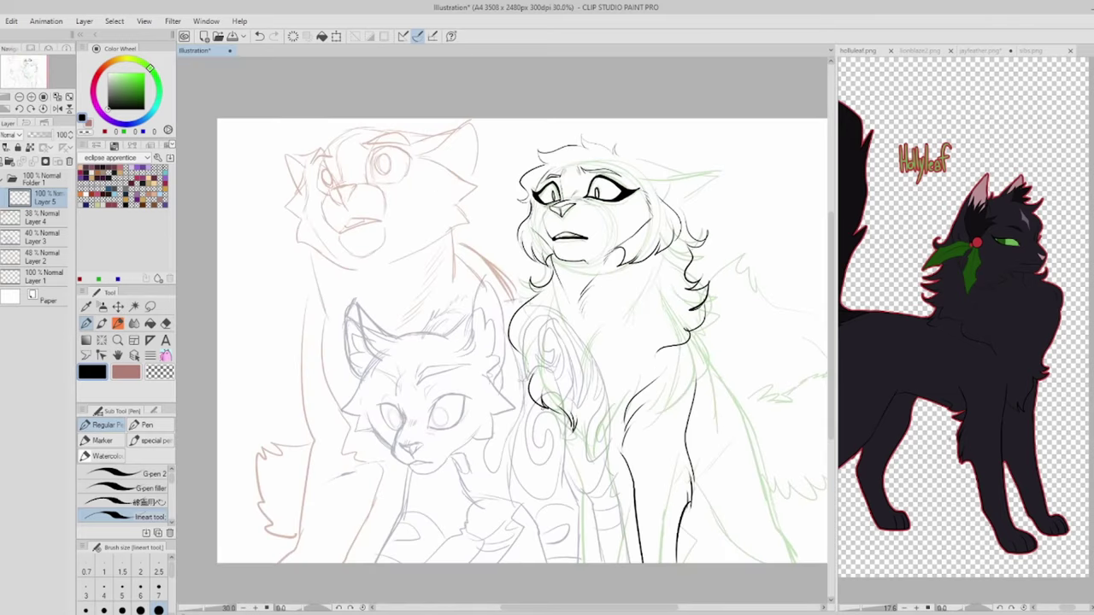
left_click_drag(622, 448, 578, 499)
left_click_drag(599, 342, 564, 340)
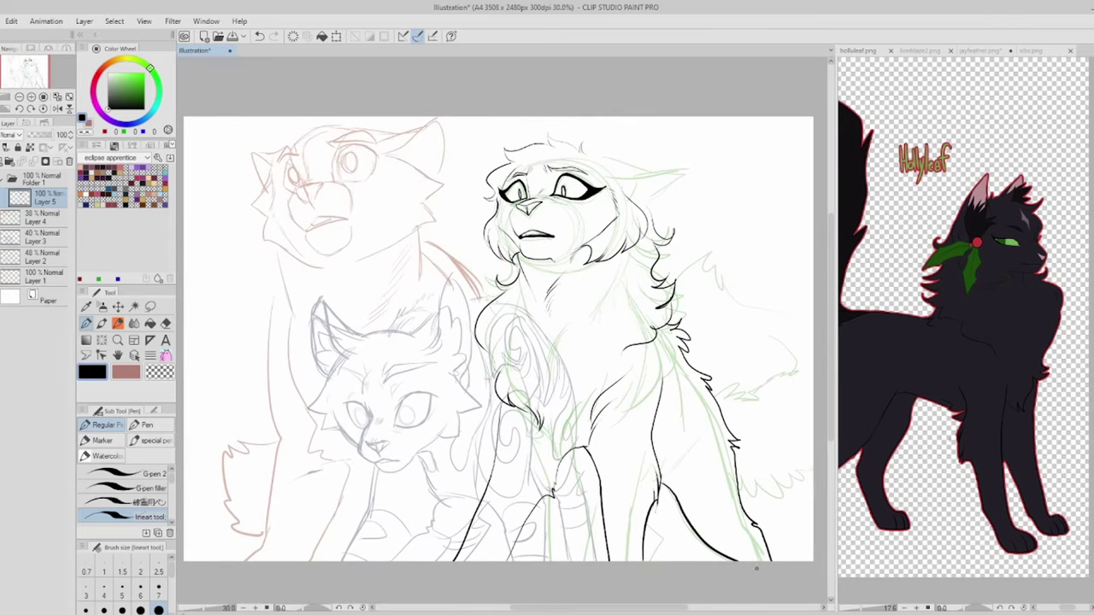
Step: Ink the Hollyleaf cat's long drooping near ear, including the fur tufts inside it
scroll(633, 282, "up", 5)
left_click_drag(504, 250, 740, 292)
mouse_move(571, 304)
left_mouse_down()
mouse_move(740, 296)
mouse_move(658, 383)
left_mouse_up()
left_click_drag(667, 323, 722, 340)
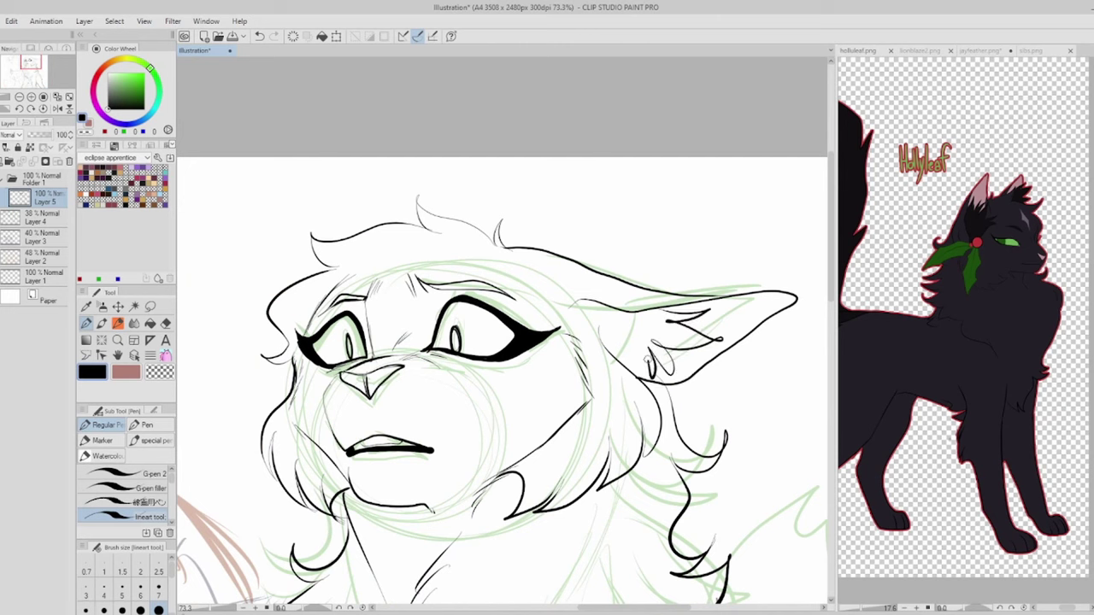
Step: Ink the Hollyleaf cat's fluffy tail outline and its far ear
scroll(627, 323, "down", 4)
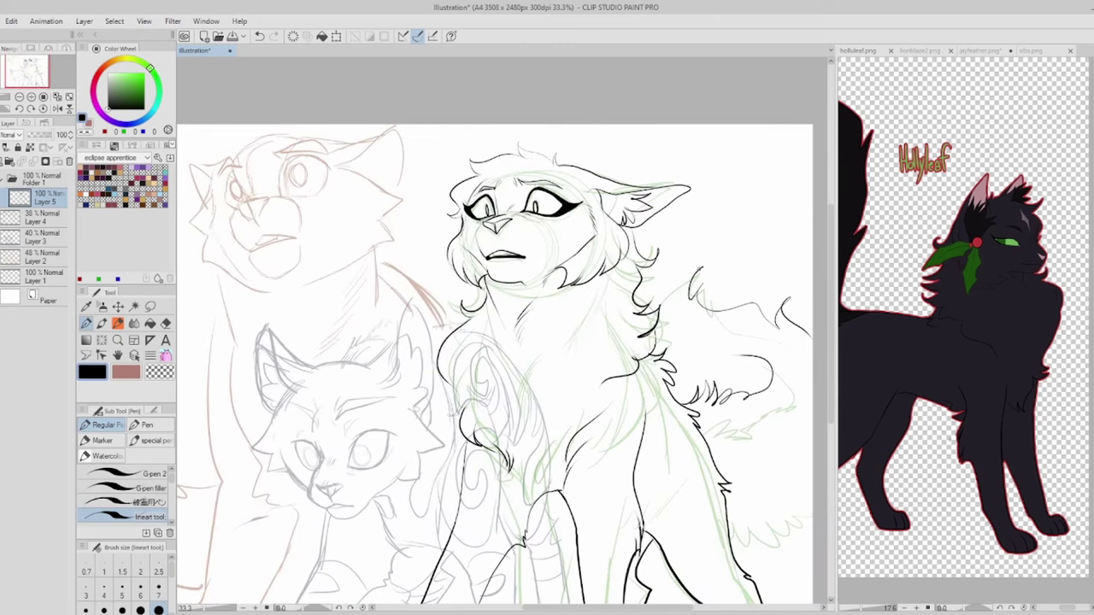
left_click_drag(505, 368, 487, 342)
scroll(665, 338, "up", 4)
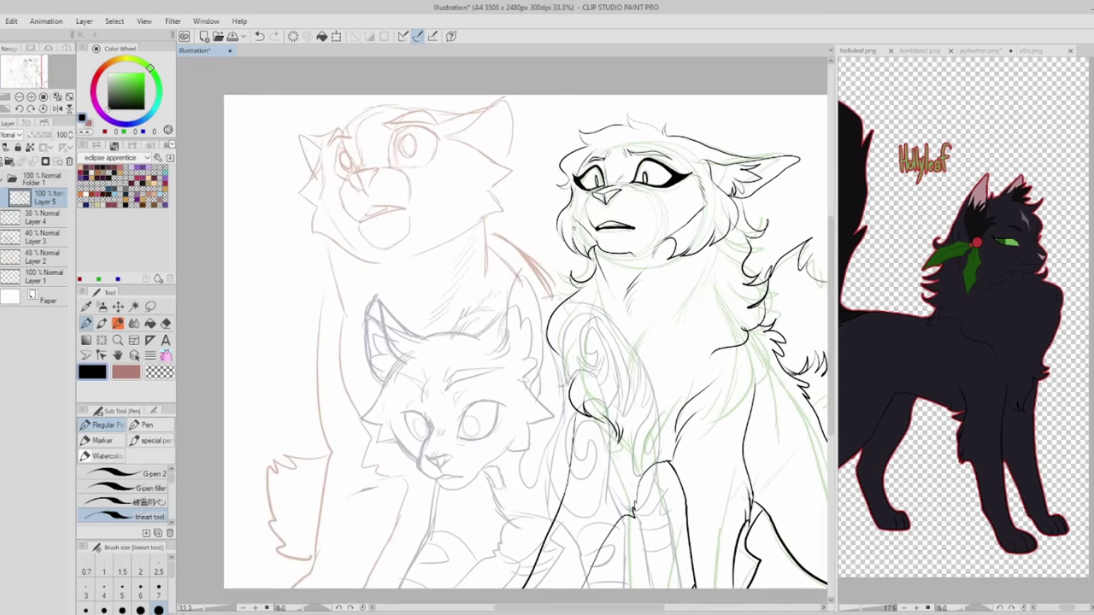
scroll(479, 205, "down", 4)
Step: Bring up the Lionblaze reference and ink the Lionblaze cat's nose, muzzle and snarling mouth on a new layer
left_click_drag(359, 282, 427, 333)
scroll(425, 334, "up", 2)
key("ctrl+Tab")
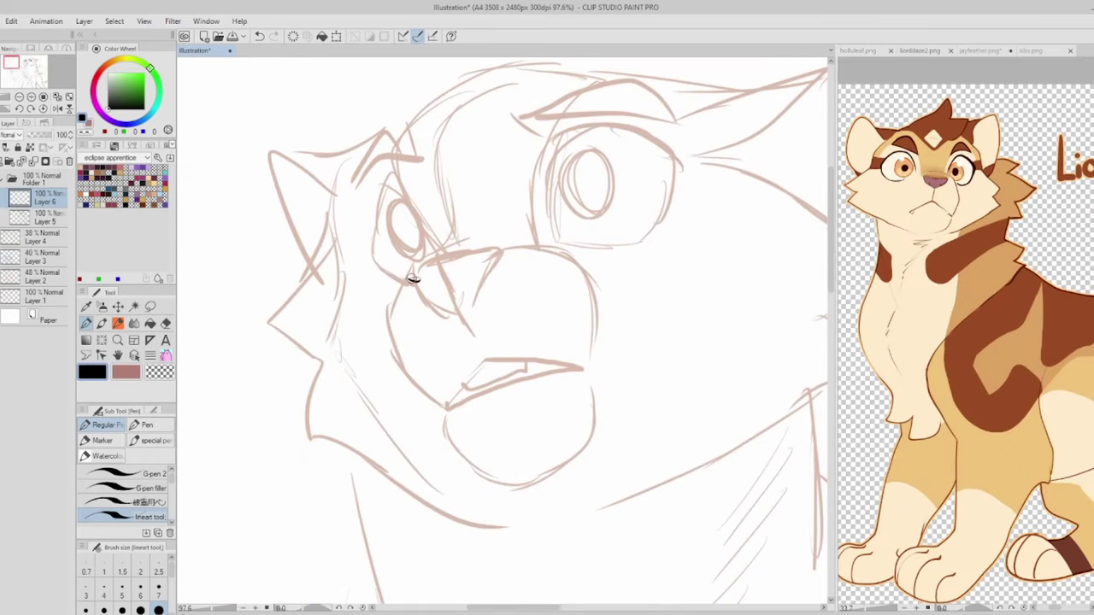
left_click_drag(410, 278, 469, 275)
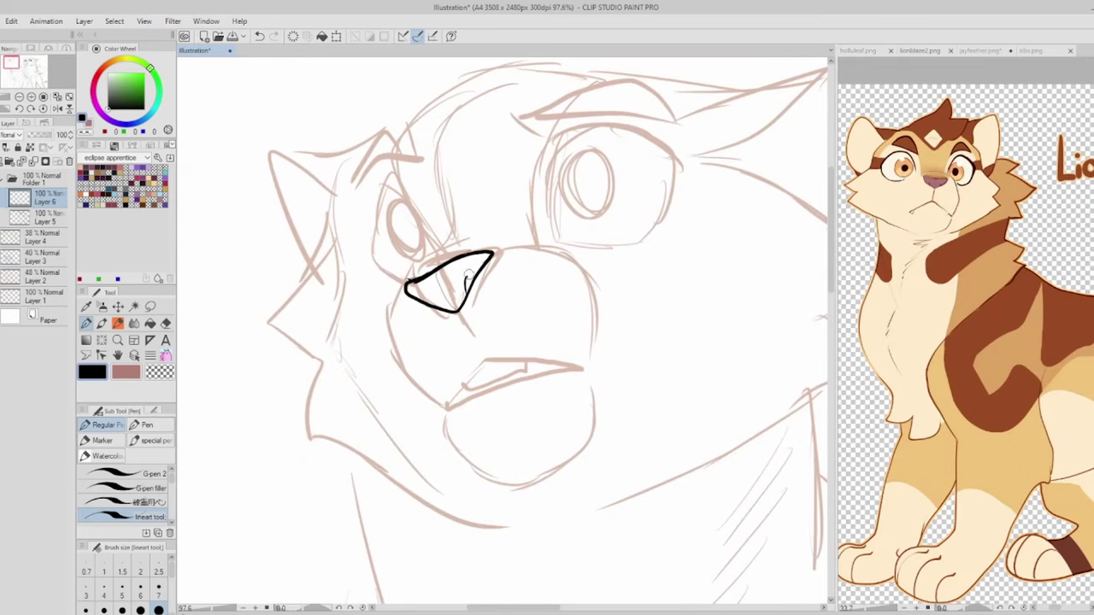
left_click_drag(476, 350, 600, 354)
left_click_drag(433, 395, 597, 353)
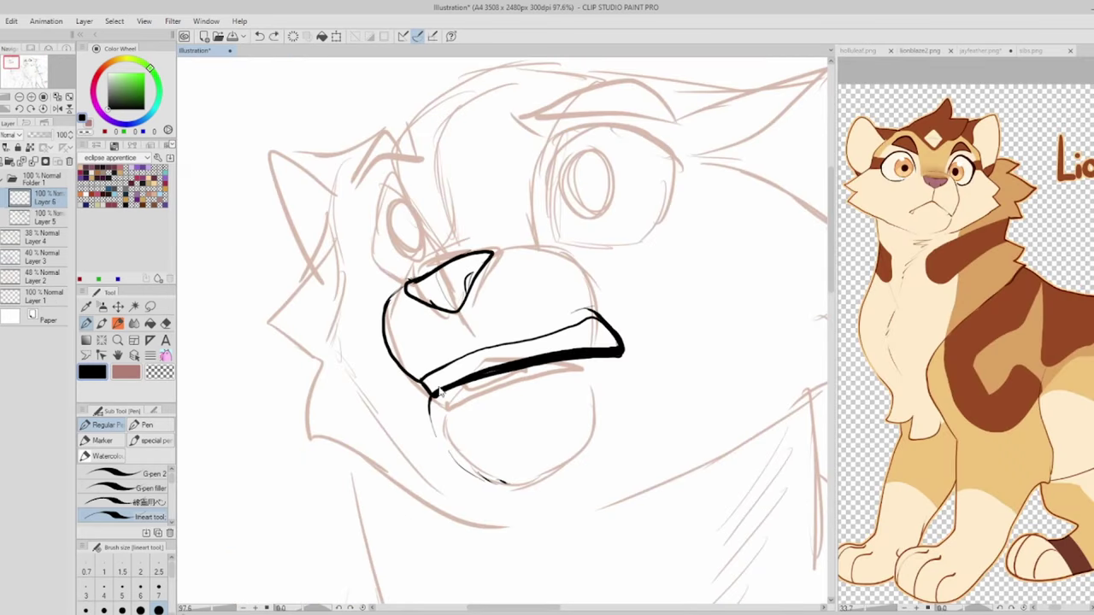
Step: Ink the Lionblaze cat's far eye with its brow and the jagged cheek fur beside it
left_click_drag(525, 346, 457, 270)
left_click_drag(496, 233, 373, 497)
mouse_move(532, 327)
left_mouse_down()
mouse_move(487, 247)
mouse_move(483, 365)
left_mouse_up()
left_click_drag(498, 309, 502, 316)
left_click_drag(516, 332, 432, 353)
Step: Ink the Lionblaze cat's near eye with iris and pupil, and the thick angled brow above it
left_click_drag(495, 248, 601, 236)
key("ctrl+z")
left_click_drag(541, 315, 588, 324)
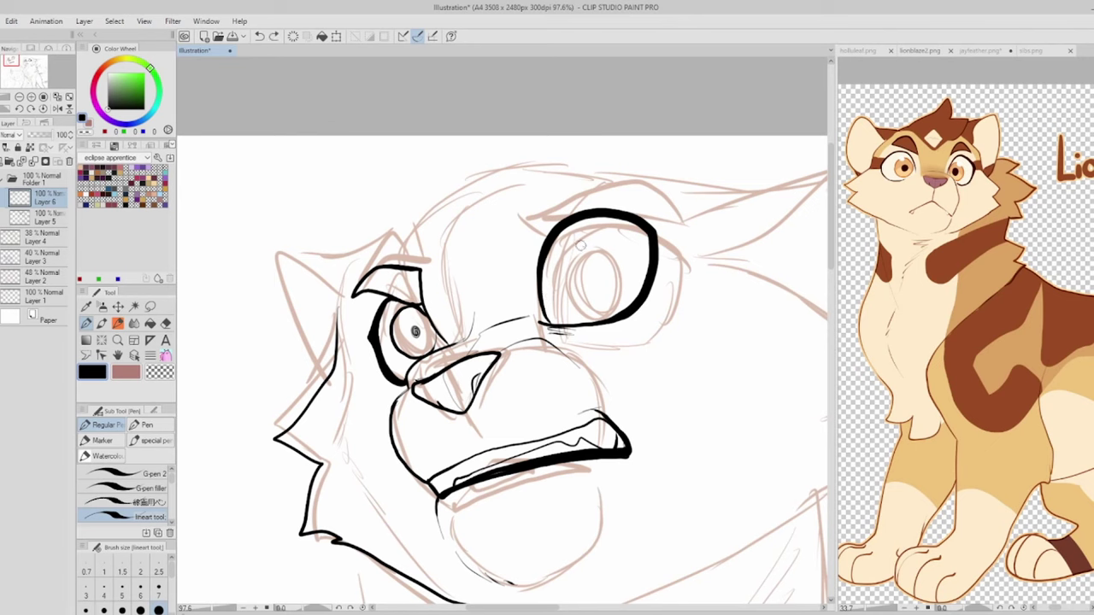
left_click_drag(581, 246, 578, 247)
left_click(571, 275)
left_click_drag(477, 229, 643, 195)
left_click_drag(482, 242, 500, 253)
scroll(660, 322, "down", 4)
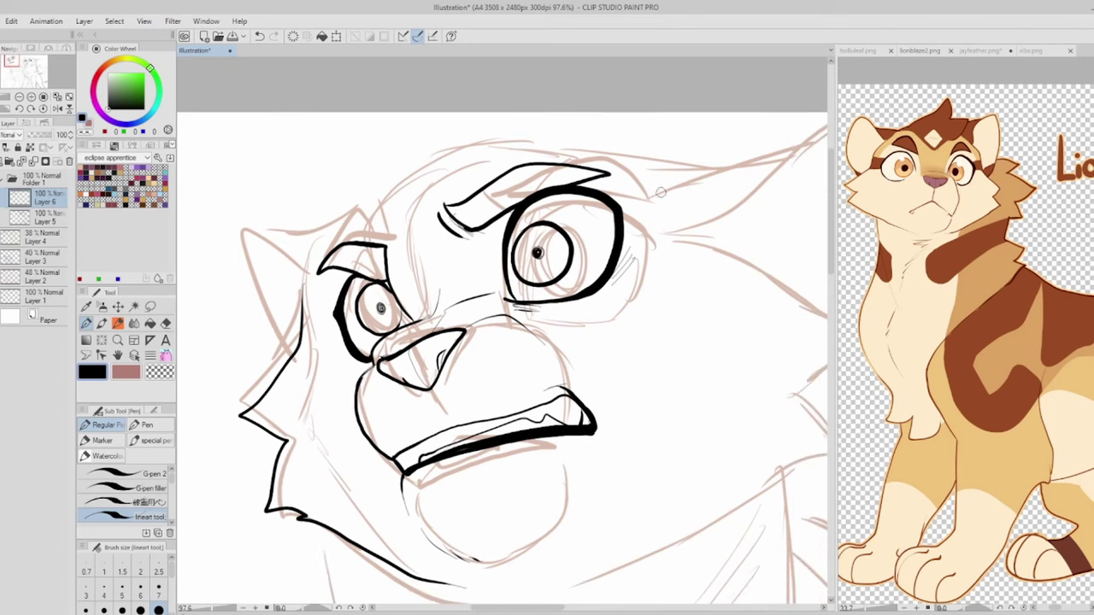
Step: Ink the Lionblaze cat's head top and ears, plus the jaw and neck lines
scroll(660, 322, "up", 2)
mouse_move(655, 202)
left_mouse_down()
mouse_move(535, 246)
mouse_move(457, 246)
mouse_move(445, 137)
mouse_move(488, 9)
left_mouse_up()
left_click_drag(517, 423, 499, 253)
scroll(499, 253, "down", 3)
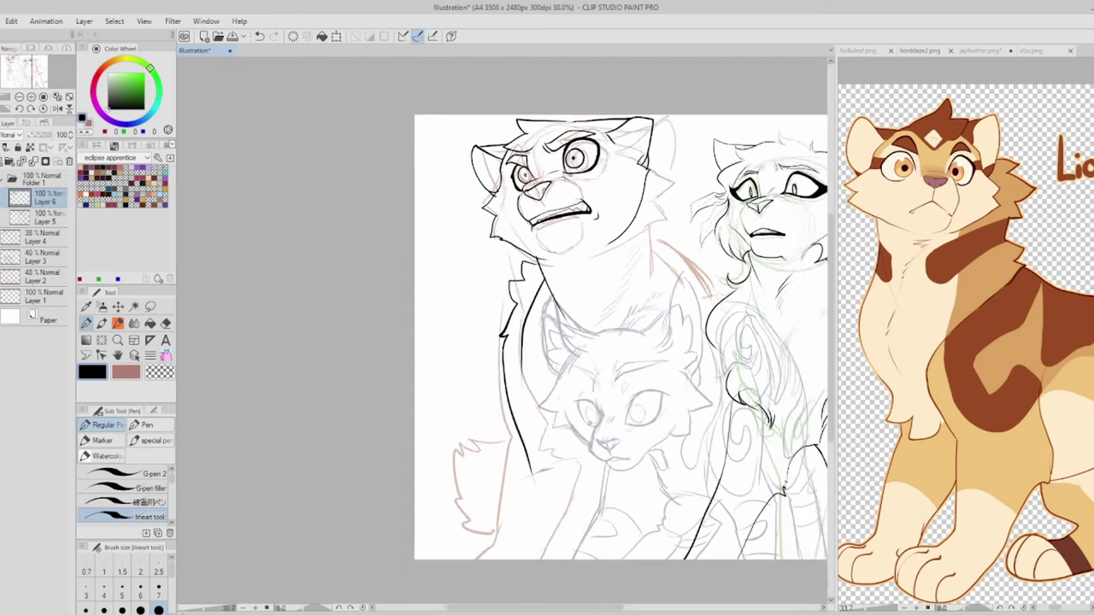
Step: Ink the Lionblaze cat's front legs, pointed chest fluff and neck mane
scroll(542, 373, "up", 1)
left_click_drag(480, 579, 434, 540)
mouse_move(500, 380)
left_mouse_down()
mouse_move(579, 406)
mouse_move(588, 538)
left_mouse_up()
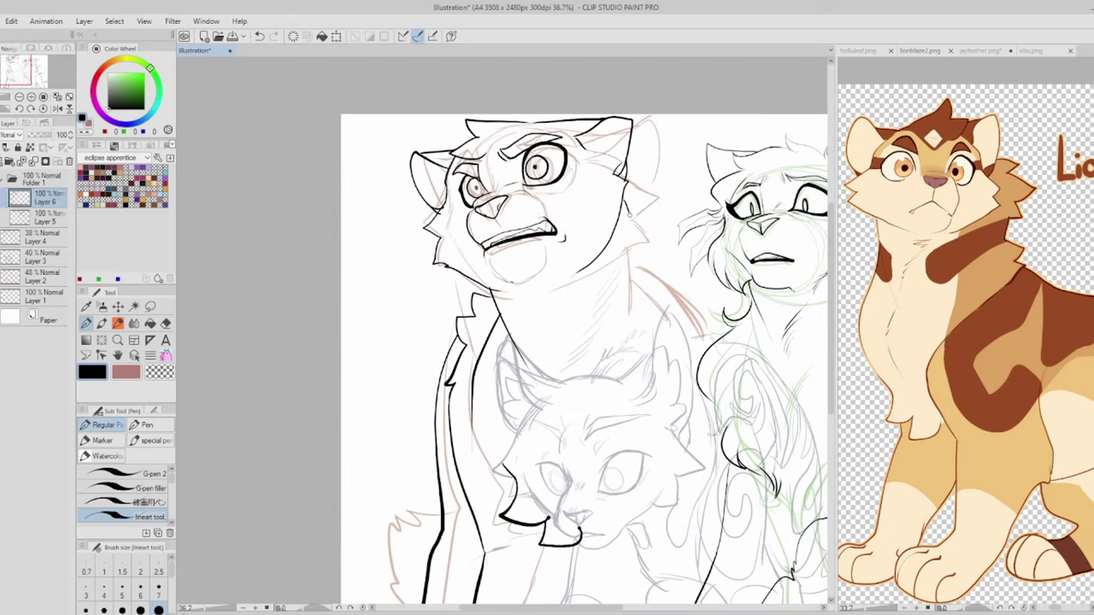
mouse_move(547, 342)
left_mouse_down()
mouse_move(528, 313)
mouse_move(539, 359)
mouse_move(710, 325)
left_mouse_up()
scroll(966, 342, "up", 3)
mouse_move(590, 274)
left_mouse_down()
mouse_move(504, 460)
mouse_move(552, 456)
left_mouse_up()
Step: Ink the Jayfeather cat's nose, muzzle, small open mouth and chin on a new layer
scroll(504, 460, "down", 2)
scroll(547, 444, "up", 6)
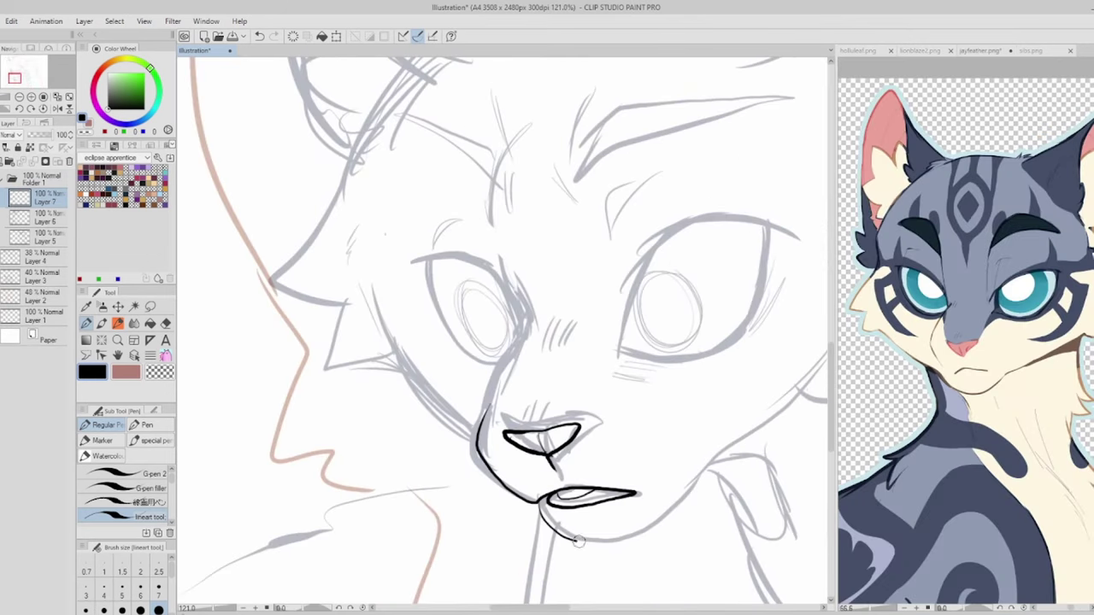
left_click_drag(540, 506, 718, 457)
left_click_drag(518, 342, 500, 398)
Step: Ink the thick outlines of both of the Jayfeather cat's eyes, redoing the near eye's stroke
left_click_drag(431, 259, 426, 265)
left_click_drag(466, 363, 513, 337)
left_click_drag(616, 350, 769, 226)
key("ctrl+z")
left_click_drag(633, 257, 613, 359)
left_click_drag(621, 403, 588, 421)
scroll(588, 420, "down", 1)
Step: Ink the Jayfeather cat's two furrowed brows
left_click_drag(538, 265, 710, 203)
left_click_drag(364, 223, 454, 273)
mouse_move(402, 236)
left_mouse_down()
mouse_move(469, 308)
mouse_move(451, 359)
left_mouse_up()
scroll(504, 309, "down", 3)
scroll(449, 363, "up", 2)
Step: Ink the Jayfeather cat's pointed cheek fur and the rounded outline of its head
left_click_drag(418, 213, 419, 333)
left_click_drag(687, 190, 709, 342)
left_click_drag(709, 342, 658, 397)
left_click_drag(527, 447, 571, 561)
mouse_move(411, 329)
left_mouse_down()
mouse_move(675, 278)
mouse_move(565, 301)
left_mouse_up()
Step: Ink both of the Jayfeather cat's ears with their inner fur tufts
left_click_drag(632, 134, 658, 397)
mouse_move(640, 193)
left_mouse_down()
mouse_move(585, 273)
mouse_move(671, 176)
left_mouse_up()
left_click_drag(455, 227, 578, 282)
left_click_drag(453, 255, 497, 338)
left_click_drag(424, 214, 472, 414)
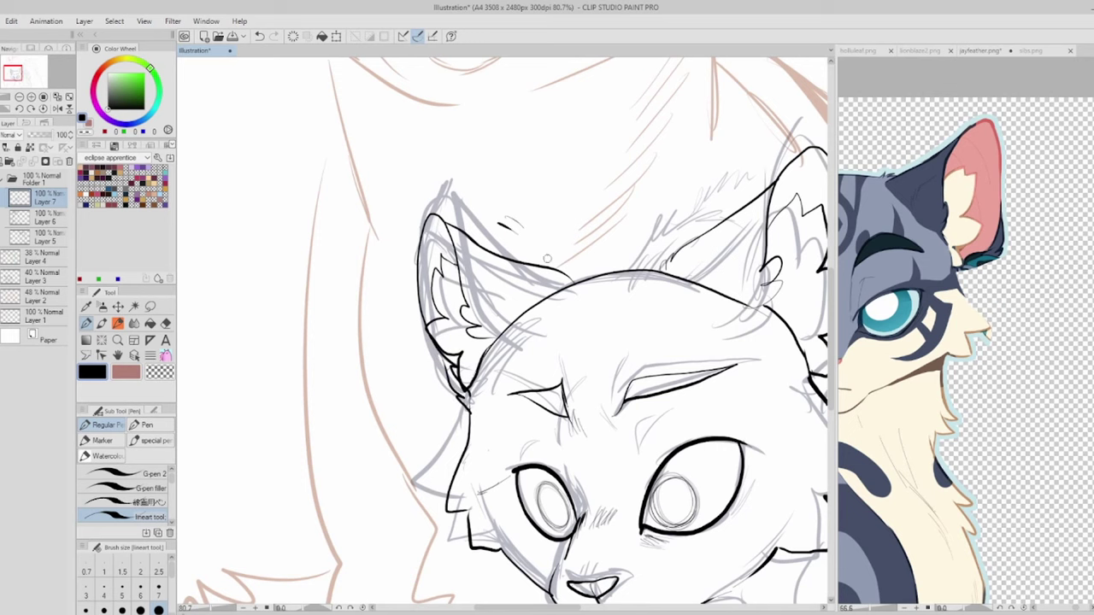
Step: Ink the Jayfeather cat's throat fur and the curved line of its chest
scroll(606, 281, "down", 3)
scroll(965, 342, "down", 3)
scroll(547, 342, "up", 2)
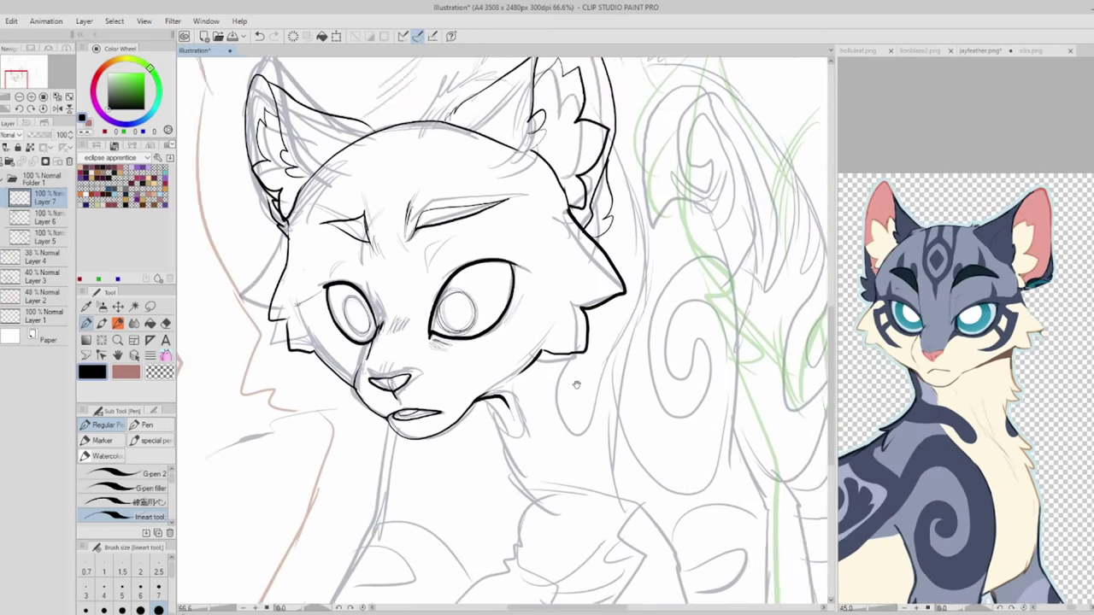
scroll(537, 346, "down", 3)
left_click_drag(537, 346, 590, 436)
left_click_drag(713, 213, 670, 419)
scroll(547, 342, "up", 2)
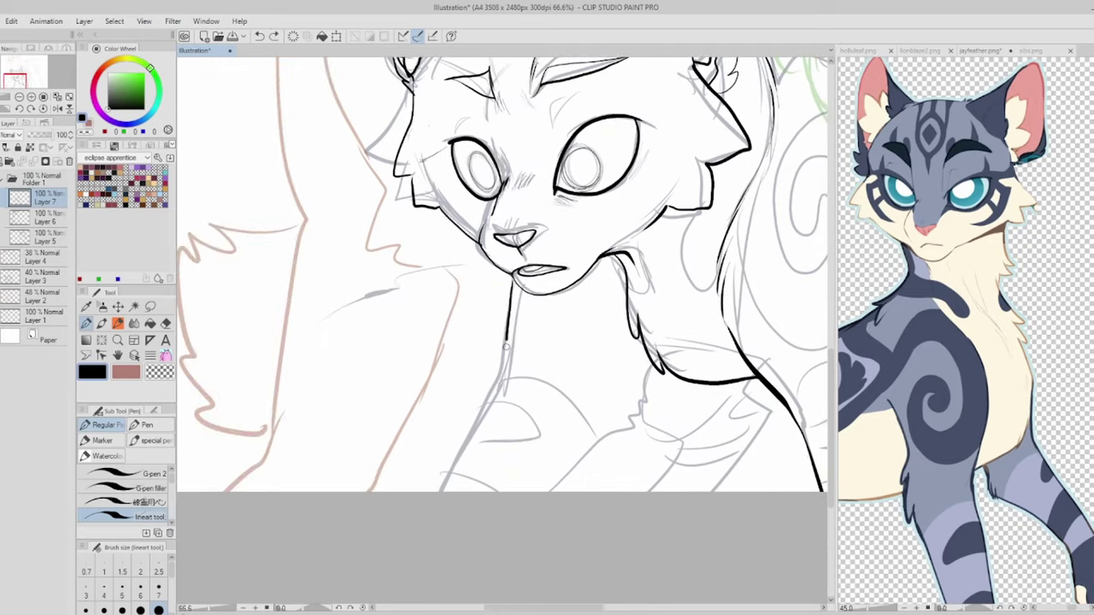
Step: Ink the Jayfeather cat's front legs and its arched body with the tufted back line
left_click_drag(509, 341, 445, 491)
left_click_drag(650, 389, 724, 490)
left_click_drag(666, 181, 581, 119)
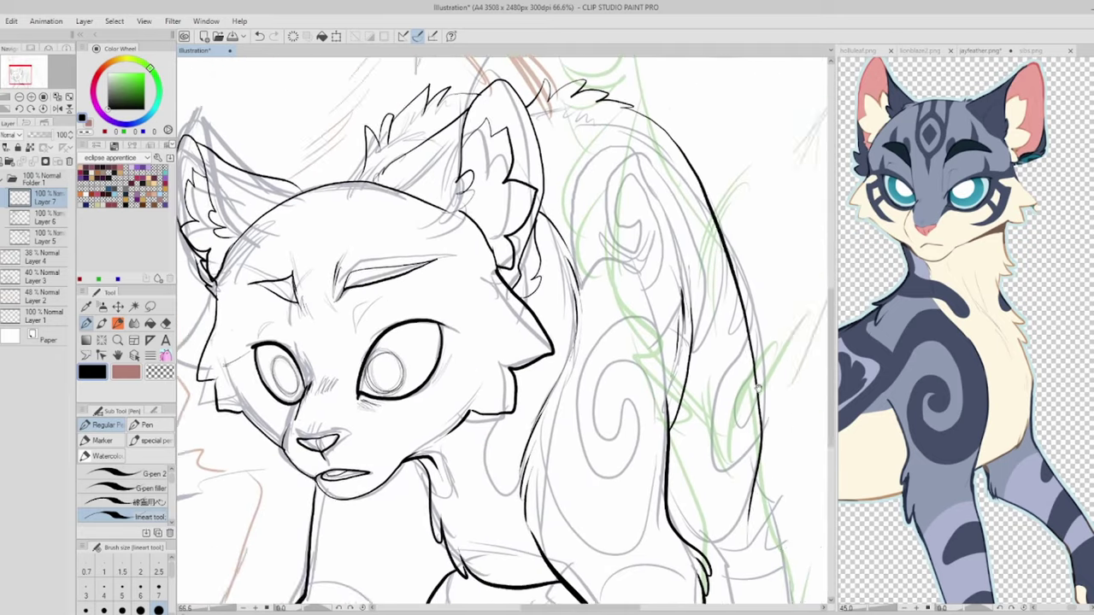
left_click_drag(709, 478, 552, 301)
left_click_drag(530, 180, 560, 303)
mouse_move(555, 342)
left_mouse_down()
mouse_move(667, 462)
mouse_move(632, 402)
left_mouse_up()
Step: Ink the Jayfeather cat's hind legs and curled tail
scroll(966, 325, "up", 3)
left_click_drag(748, 504, 722, 308)
left_click_drag(726, 295, 811, 384)
scroll(811, 383, "down", 5)
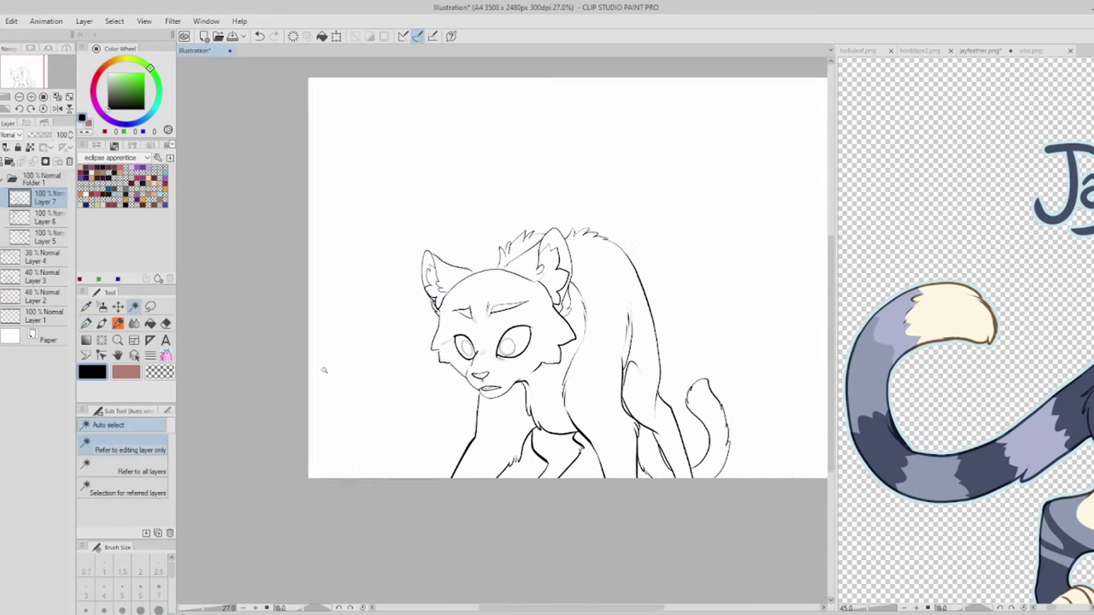
Step: Auto-select around each cat's line art and fill base colours: blue-grey for Jayfeather, near-black for Hollyleaf, orange-tan for Lionblaze
left_click(325, 368)
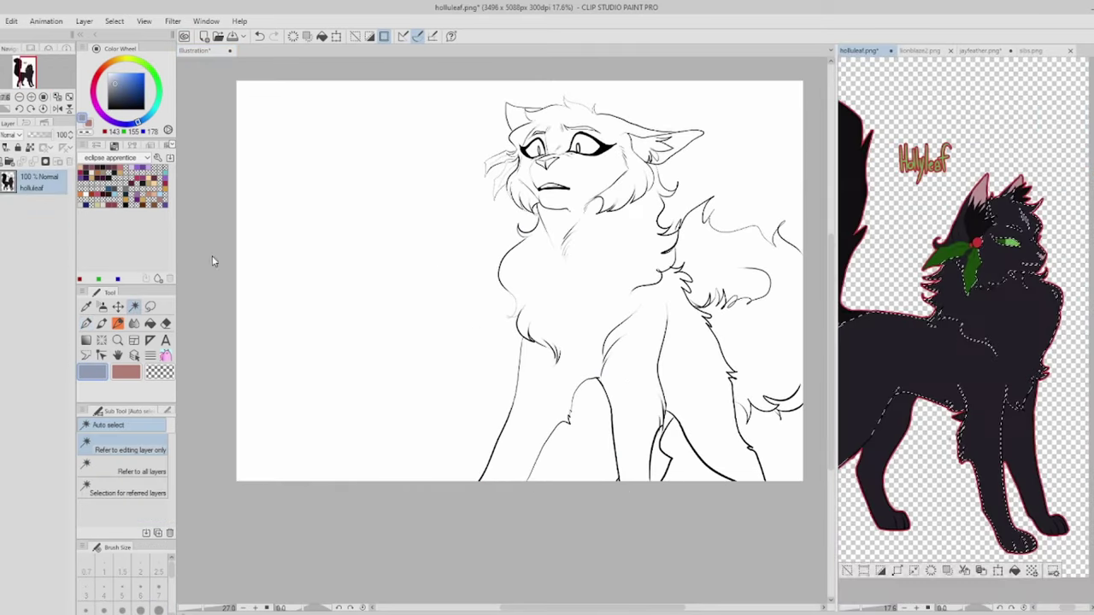
left_click(582, 499)
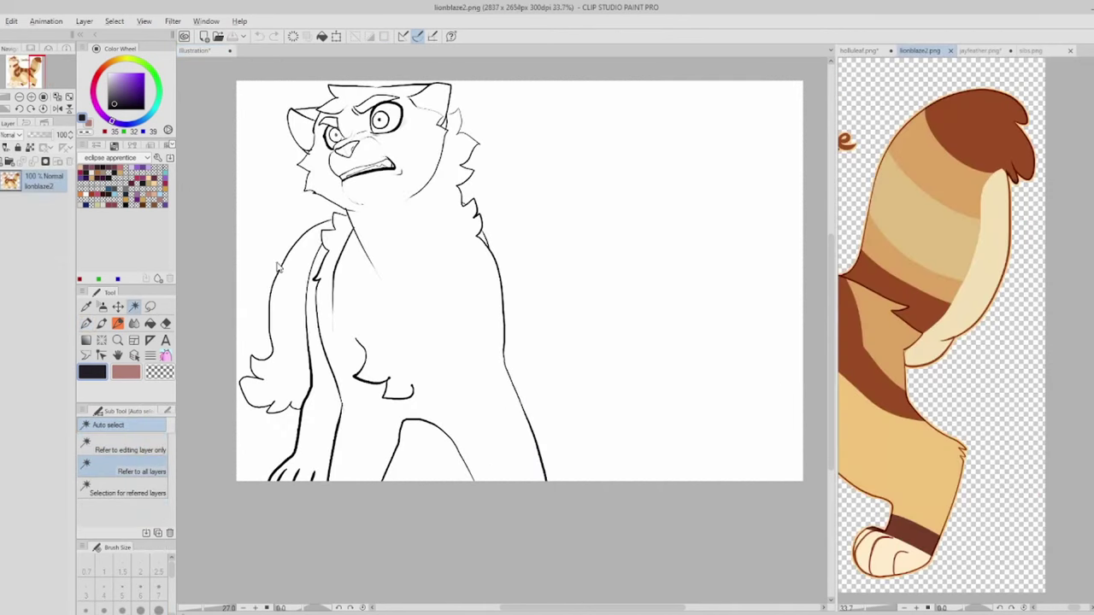
left_click(582, 500)
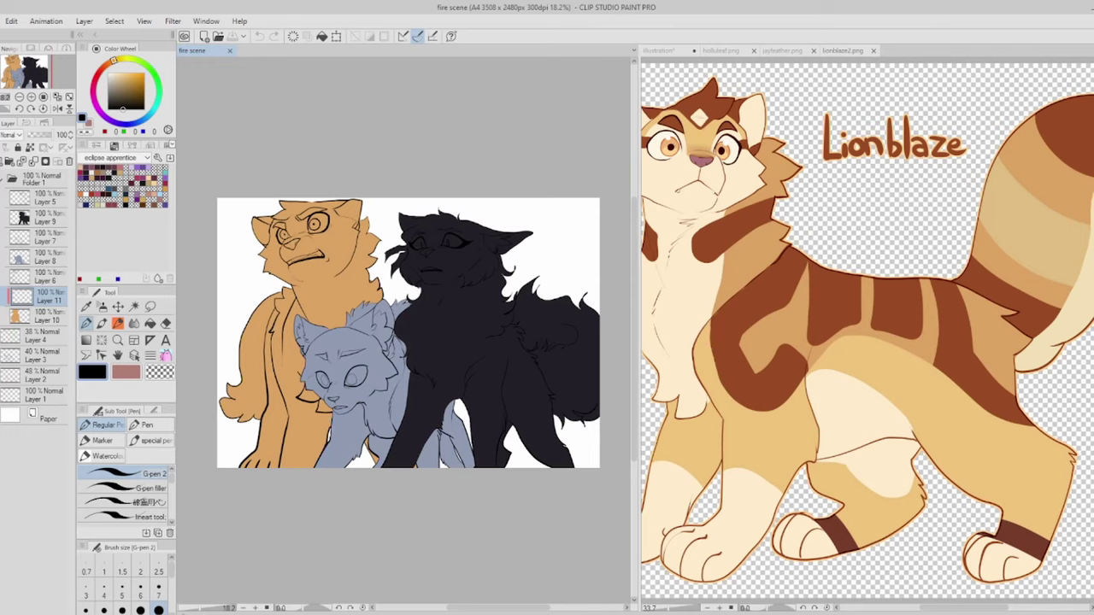
Step: Outline the cream areas around the Lionblaze cat's muzzle, eyes and near ear on the clipped marking layer
scroll(276, 214, "up", 5)
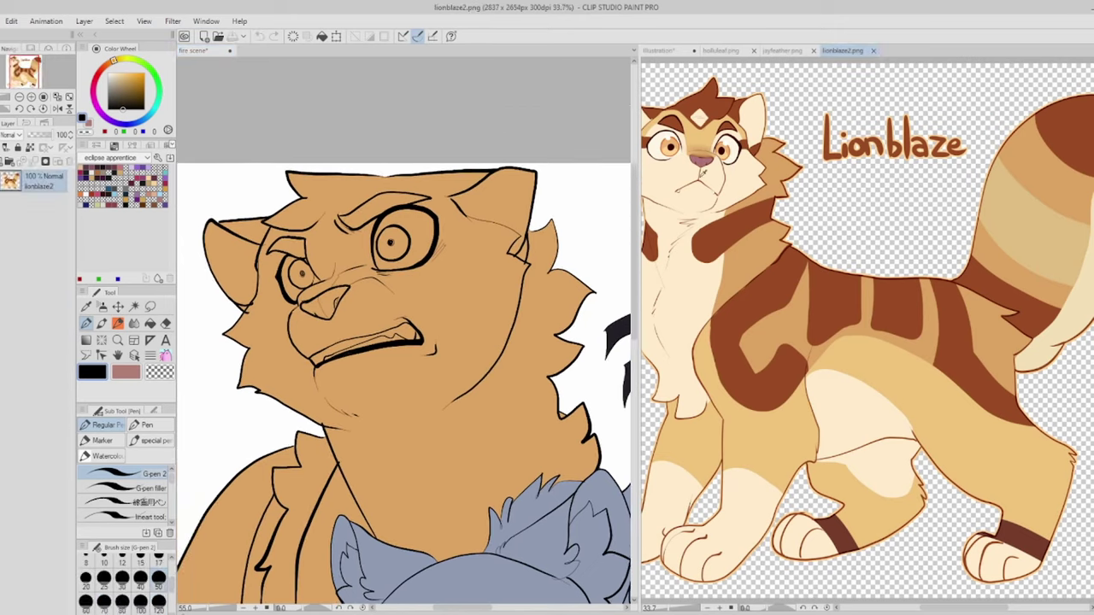
scroll(453, 290, "up", 2)
scroll(319, 319, "up", 1)
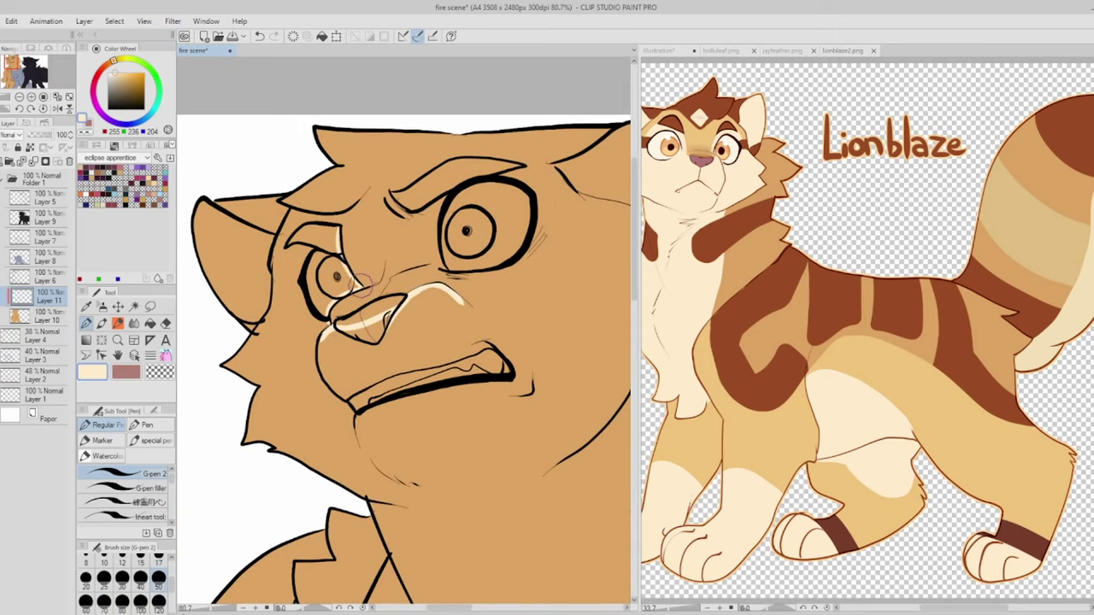
left_click_drag(513, 171, 560, 215)
left_click_drag(560, 215, 500, 230)
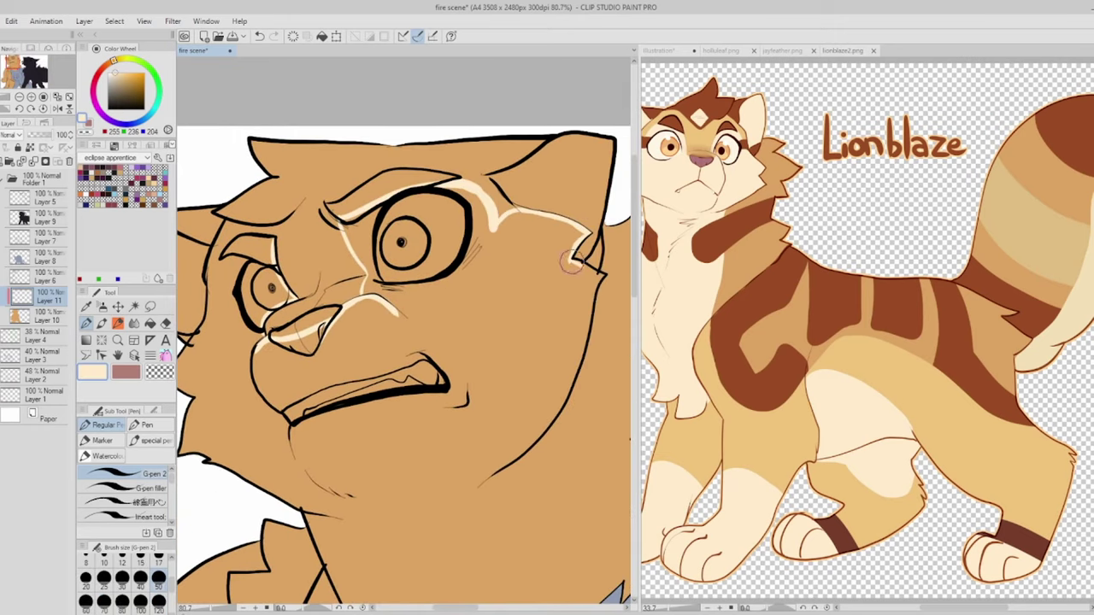
Step: Outline the cream areas along the Lionblaze cat's cheeks, neck and chest fluff, and colour its toes cream
scroll(565, 339, "left", 2)
scroll(241, 363, "down", 3)
scroll(334, 468, "down", 3)
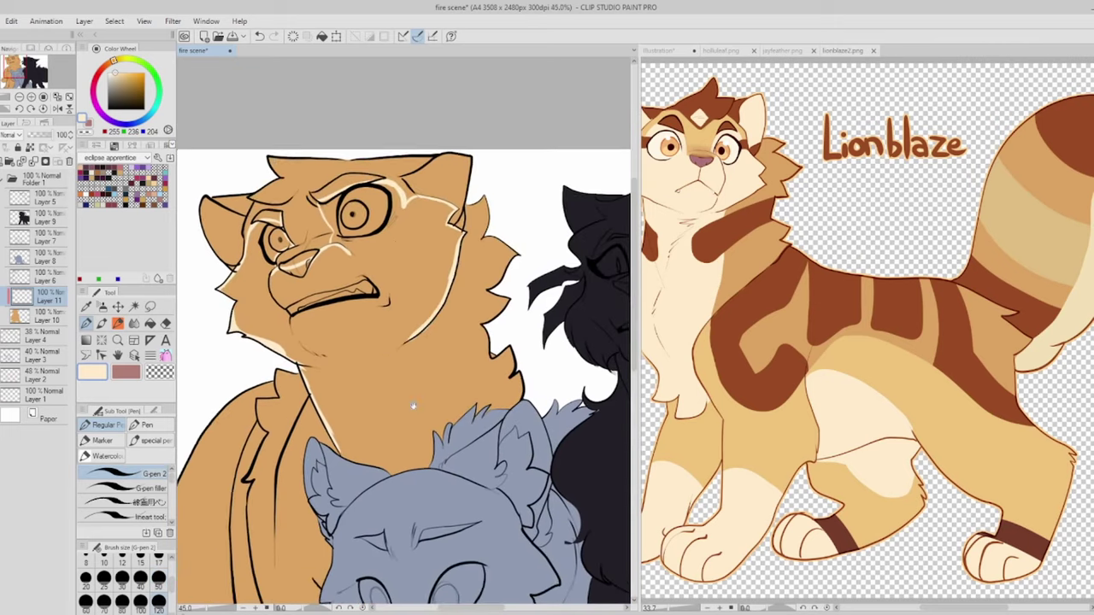
scroll(255, 432, "down", 2)
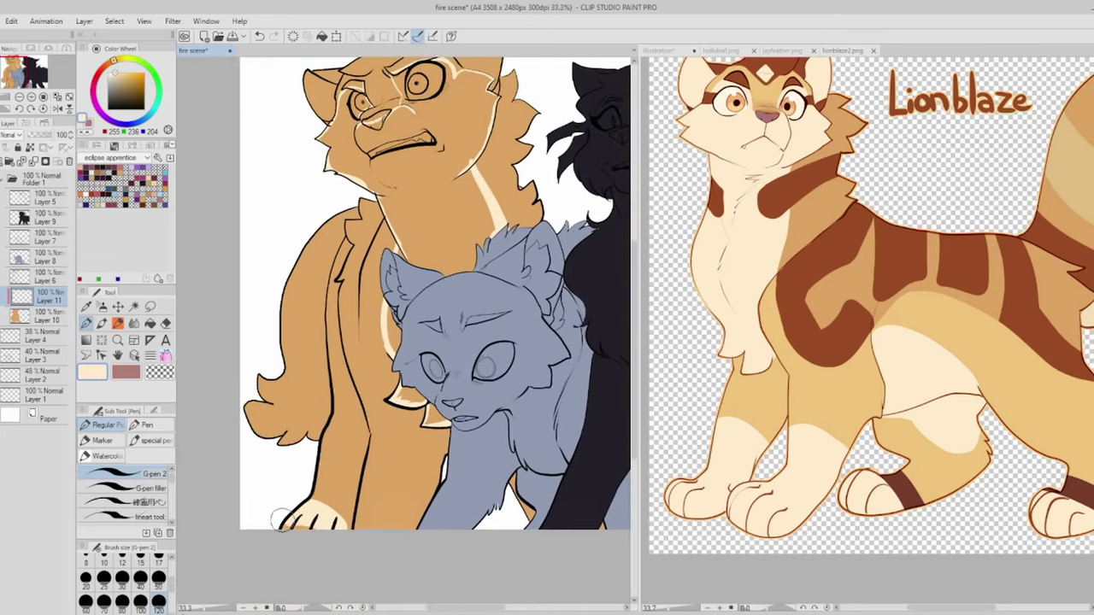
scroll(289, 484, "up", 3)
Step: Fill the outlined face, ear, neck and chest areas of the Lionblaze cat with cream
key("o")
scroll(385, 342, "down", 3)
scroll(316, 295, "down", 2)
scroll(296, 259, "up", 7)
Step: Paint the whites of the Lionblaze cat's eyes pale cream on a new layer
key("p")
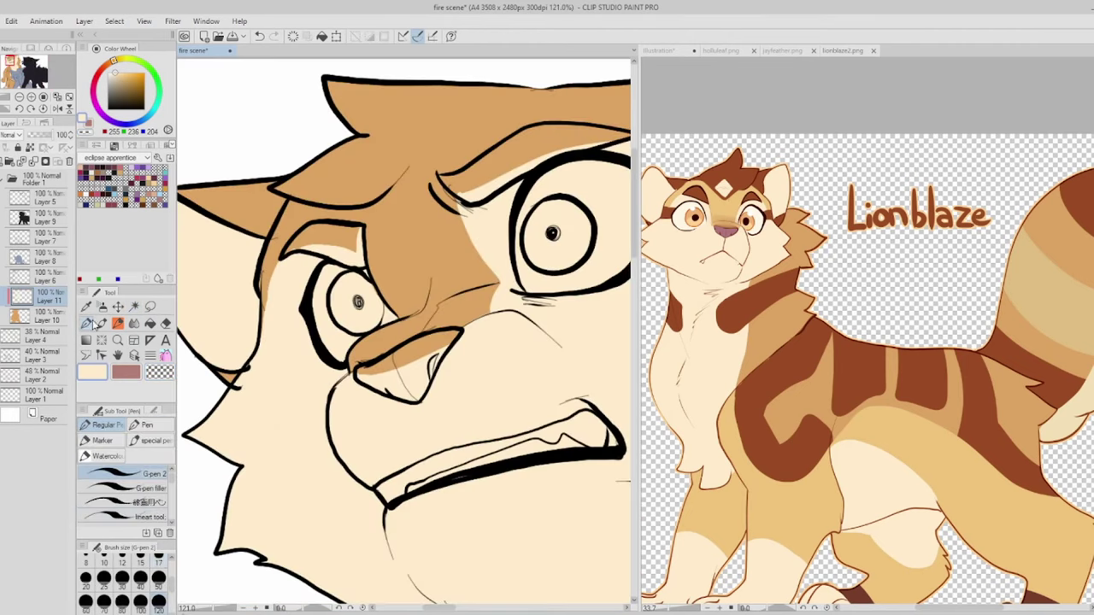
scroll(256, 256, "down", 2)
key("ctrl+shift+n")
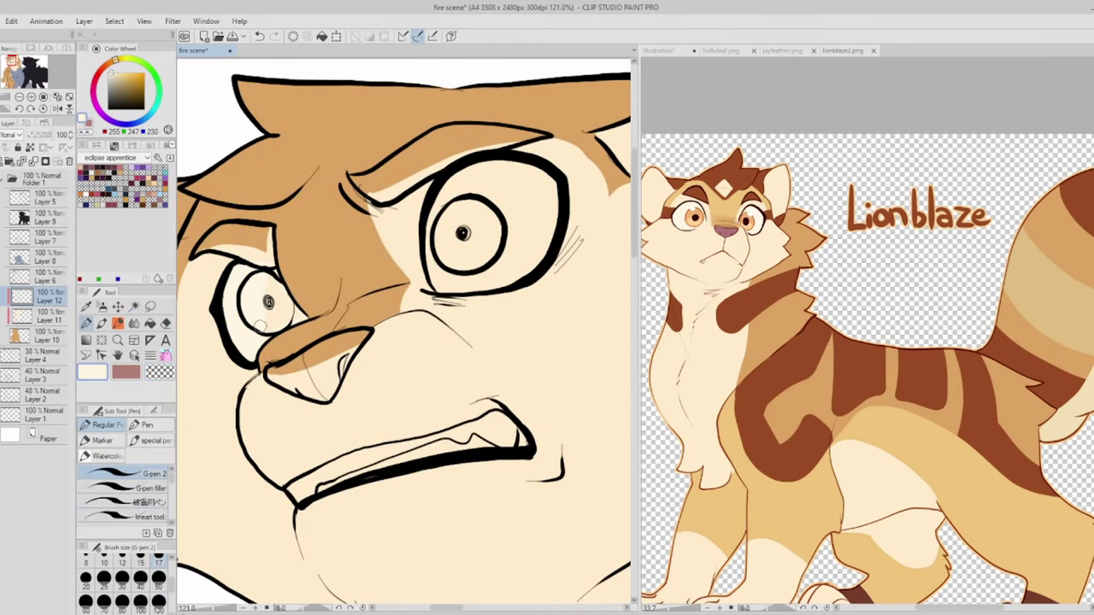
left_click_drag(266, 318, 155, 357)
left_click_drag(351, 233, 448, 189)
Step: Colour the Lionblaze cat's nose mauve and shade the bridge above it soft brown, using new layers
key("ctrl+shift+n")
left_click_drag(264, 308, 350, 295)
key("ctrl+shift+n")
left_click(160, 579)
key("p")
Step: Paint the reddish-brown streak behind the Lionblaze cat's near eye on Layer 11
left_click(43, 340)
left_click_drag(427, 256, 244, 291)
left_click_drag(410, 171, 468, 178)
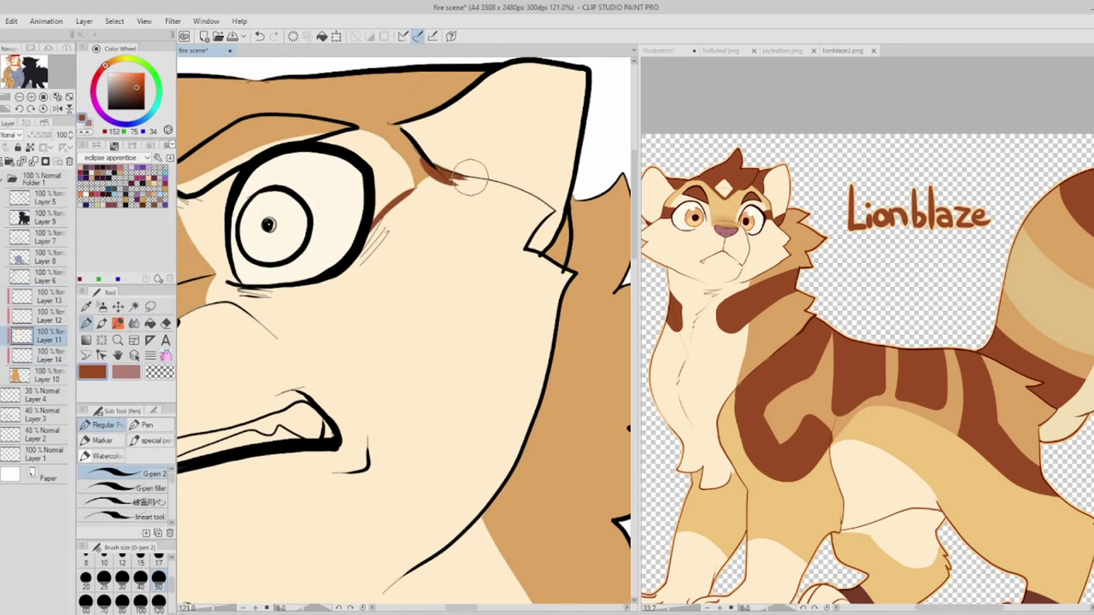
left_click_drag(372, 218, 462, 180)
left_click_drag(274, 246, 359, 265)
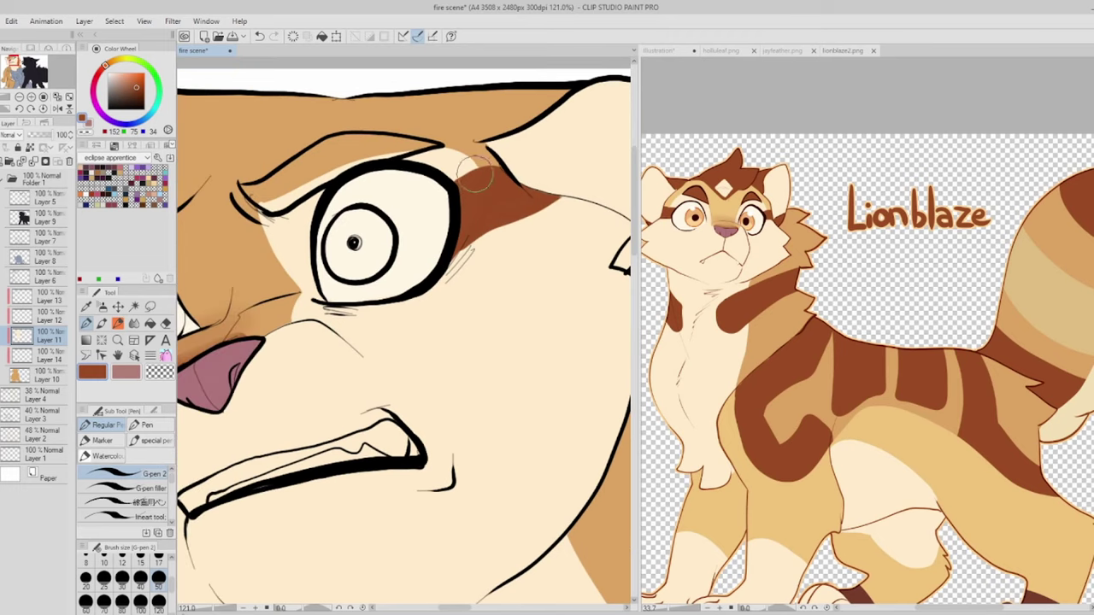
left_click_drag(503, 167, 599, 196)
Step: Paint the Lionblaze cat's forehead tuft and the top of its head reddish-brown
mouse_move(257, 213)
left_mouse_down()
mouse_move(397, 244)
mouse_move(393, 334)
left_mouse_up()
left_click_drag(368, 129, 572, 166)
mouse_move(770, 299)
left_mouse_down()
mouse_move(495, 175)
mouse_move(534, 176)
left_mouse_up()
scroll(513, 188, "down", 4)
Step: Paint the rounded reddish-brown patches on both sides of the Lionblaze cat's neck
left_click_drag(513, 291, 316, 180)
mouse_move(489, 209)
left_mouse_down()
mouse_move(494, 250)
mouse_move(427, 308)
left_mouse_up()
left_click_drag(273, 286, 291, 316)
left_click_drag(290, 479, 368, 282)
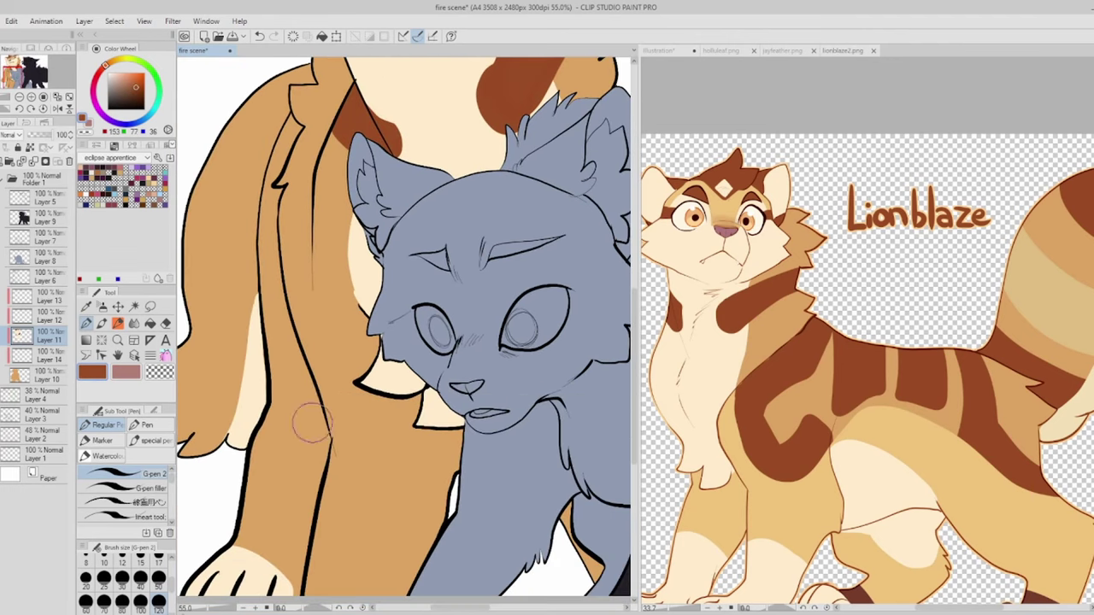
Step: Paint the reddish-brown markings on the Lionblaze cat's shoulder, front legs and tail tip
left_click_drag(313, 184, 333, 376)
scroll(282, 184, "down", 2)
left_click_drag(329, 171, 282, 226)
left_click_drag(342, 154, 291, 290)
left_click_drag(308, 188, 295, 479)
scroll(338, 322, "down", 1)
mouse_move(308, 324)
left_mouse_down()
mouse_move(291, 393)
mouse_move(265, 419)
left_mouse_up()
left_click_drag(291, 359, 261, 428)
scroll(282, 359, "down", 1)
Step: Paint the cream diamond on the Lionblaze cat's forehead, following the reference
scroll(326, 207, "up", 3)
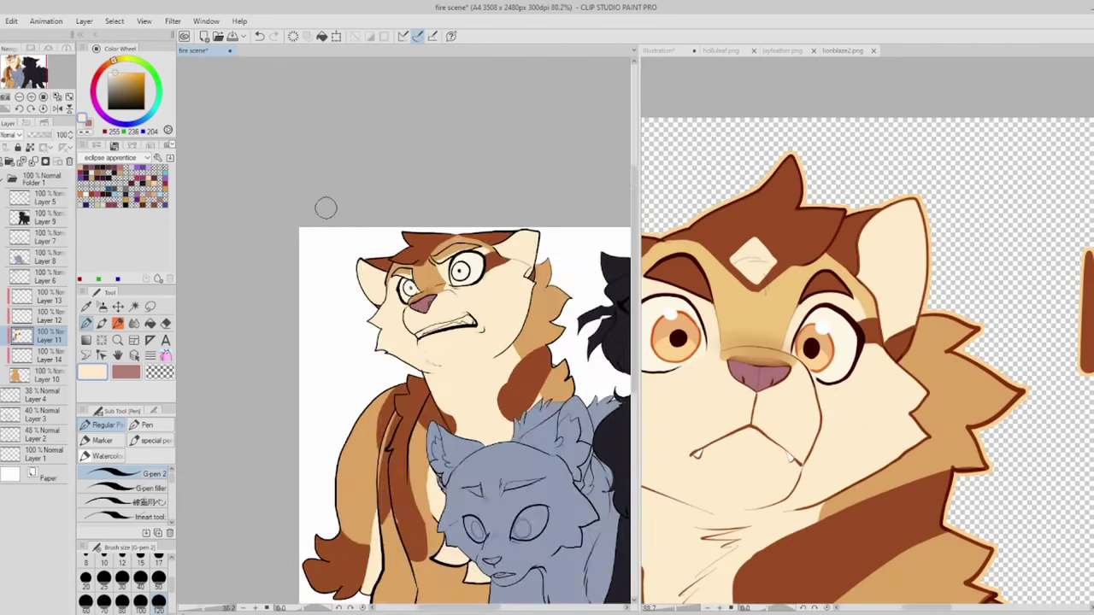
scroll(326, 208, "up", 2)
scroll(385, 196, "down", 1)
Step: Sample reddish-brown from the reference and colour both of the Lionblaze cat's brows on a separate layer
left_click(726, 214, "alt")
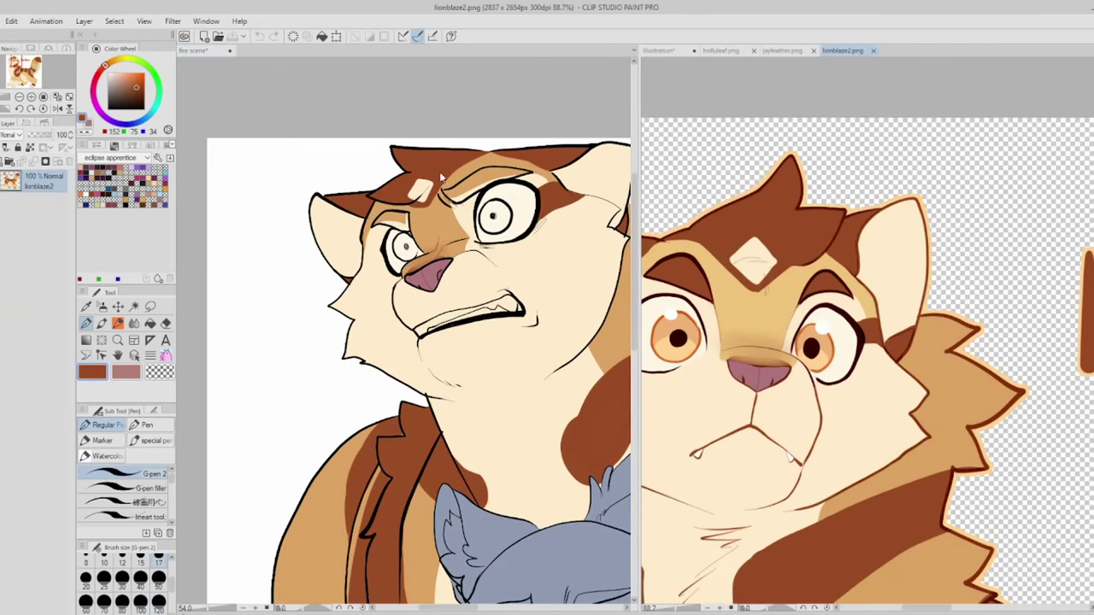
scroll(441, 176, "up", 3)
left_click_drag(411, 192, 538, 133)
left_click_drag(453, 210, 598, 136)
scroll(424, 239, "down", 1)
left_click_drag(376, 248, 424, 239)
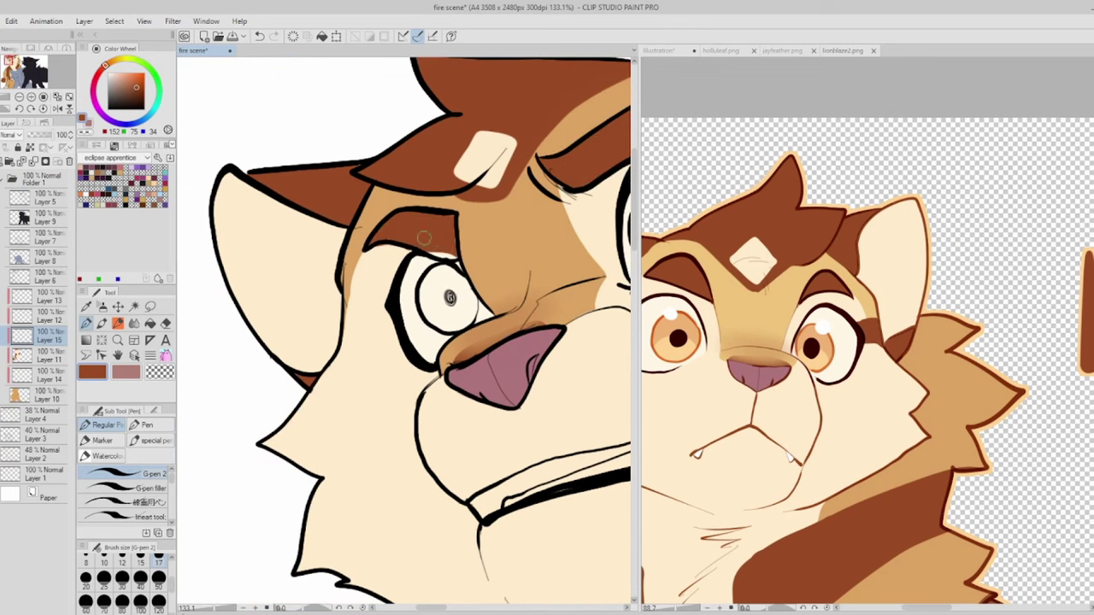
Step: Fill the inside of the Lionblaze cat's mouth grey-brown on a new layer and colour its teeth white
key("ctrl+shift+n")
left_click(128, 192)
scroll(410, 257, "down", 2)
scroll(410, 256, "up", 3)
left_click_drag(346, 291, 409, 253)
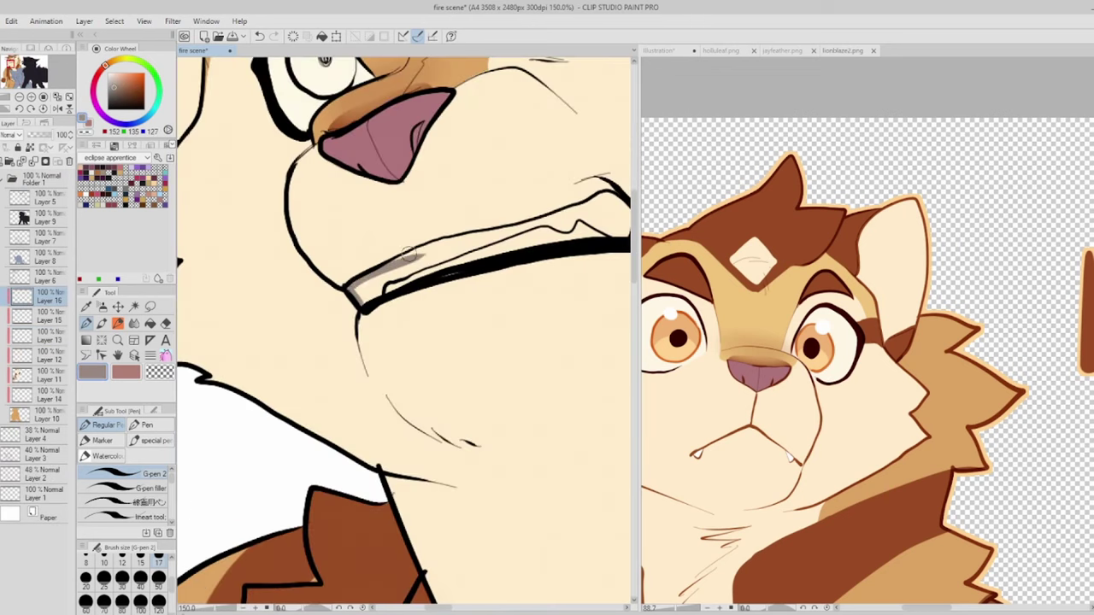
scroll(365, 300, "down", 3)
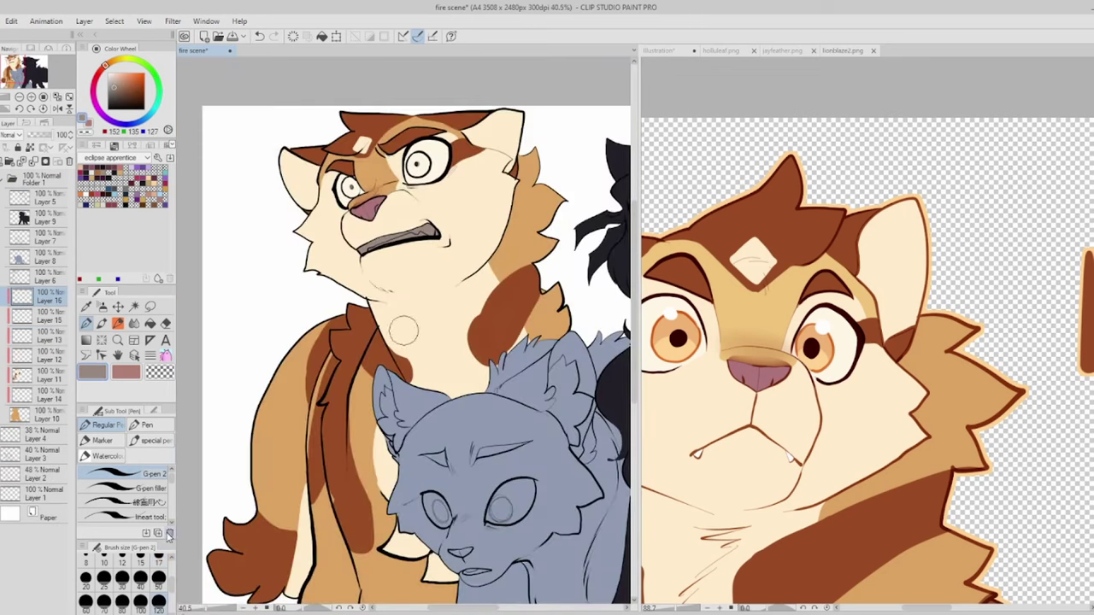
left_click(415, 242, "alt")
scroll(758, 543, "down", 3)
Step: Paint the Lionblaze cat's front legs and flank band light tan and its paw cream on a new layer, sampling from the reference
left_click(812, 407, "alt")
scroll(395, 516, "down", 1)
key("ctrl+shift+n")
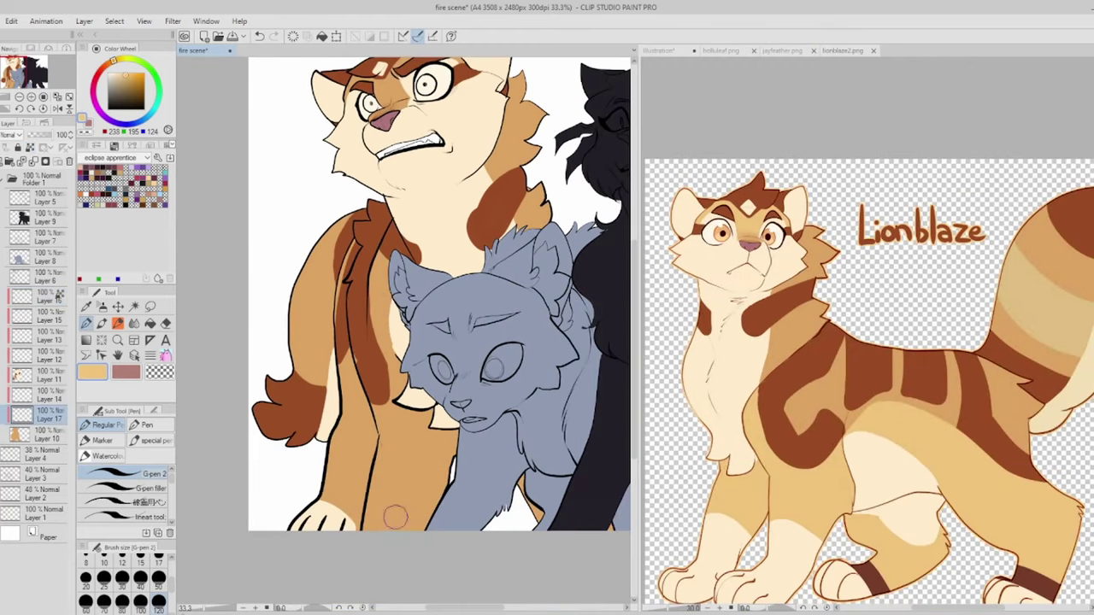
left_click(444, 456, "alt")
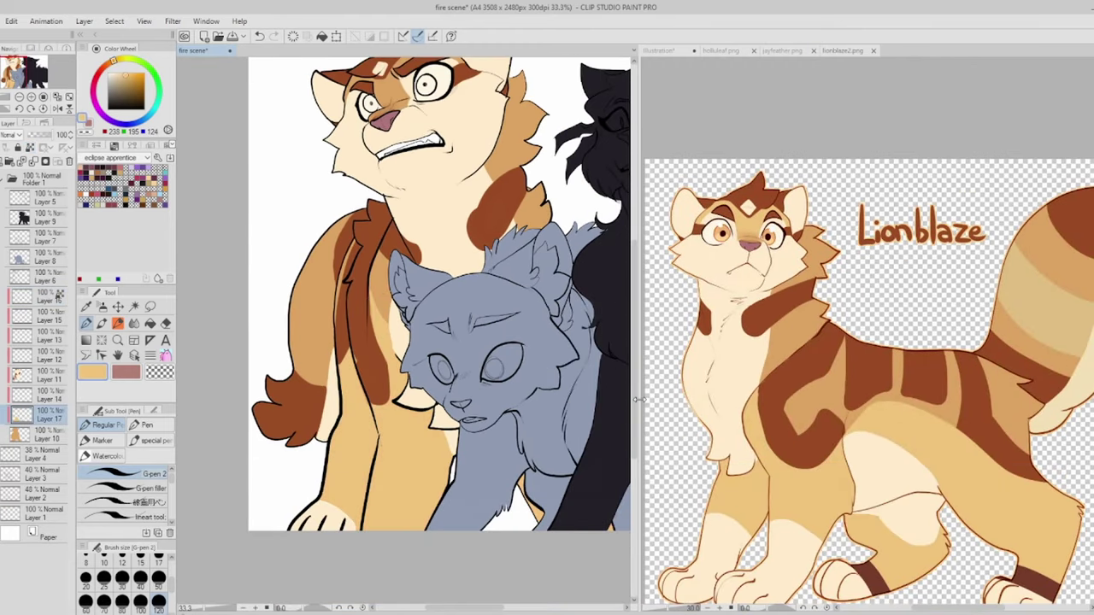
left_click_drag(332, 329, 284, 363)
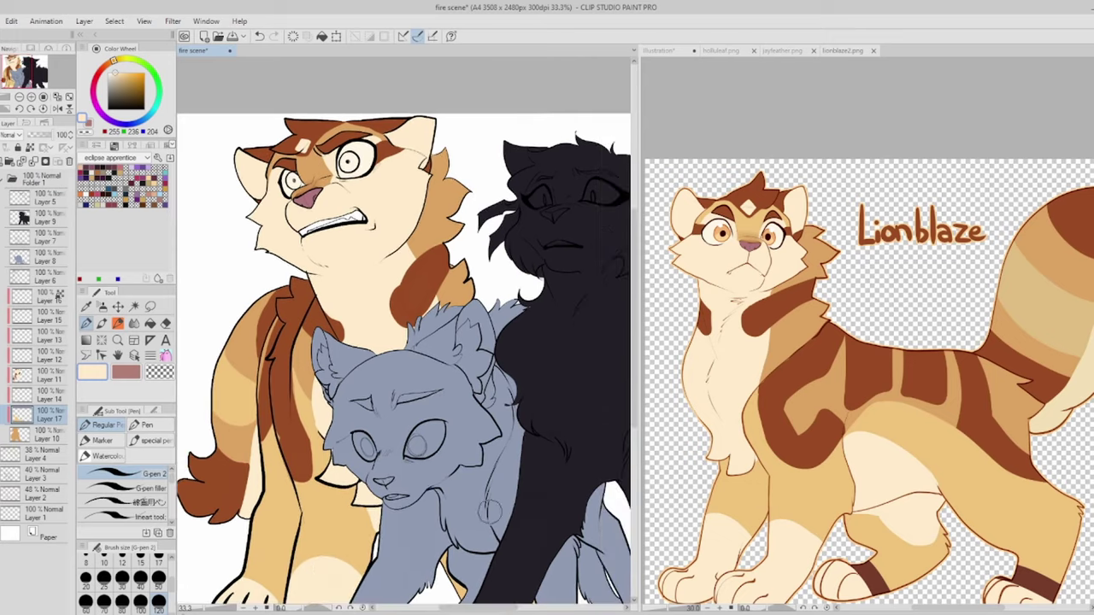
Step: Colour the Lionblaze cat's irises orange with small brown pupils on a separate layer, matching the reference
scroll(342, 213, "up", 3)
scroll(342, 214, "down", 3)
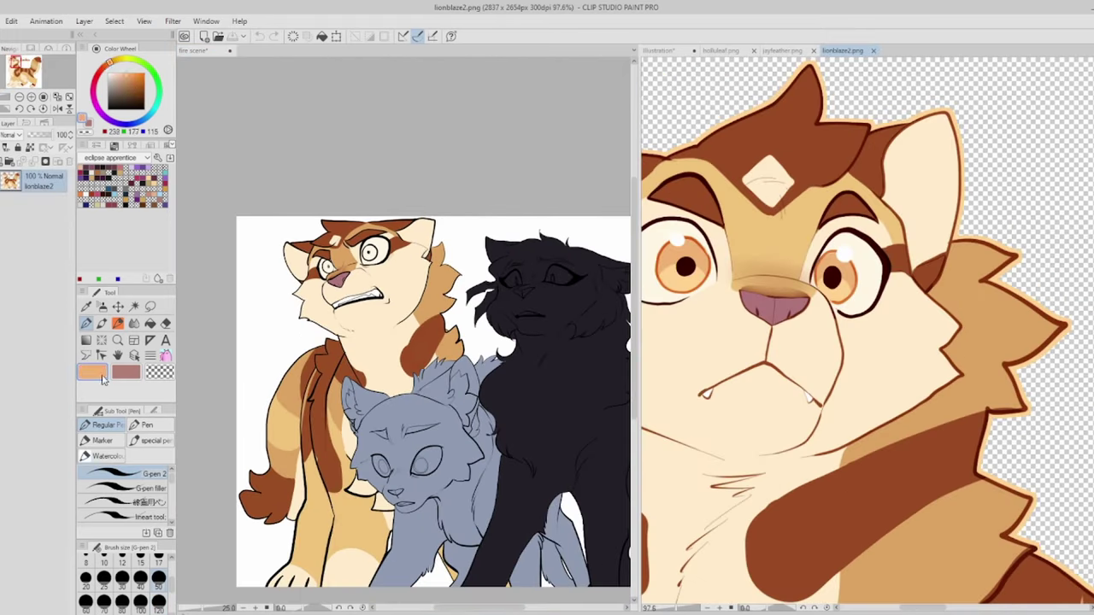
scroll(313, 290, "up", 5)
scroll(260, 282, "up", 3)
left_click_drag(376, 214, 427, 282)
scroll(343, 277, "down", 3)
key("ctrl+d")
scroll(402, 308, "down", 5)
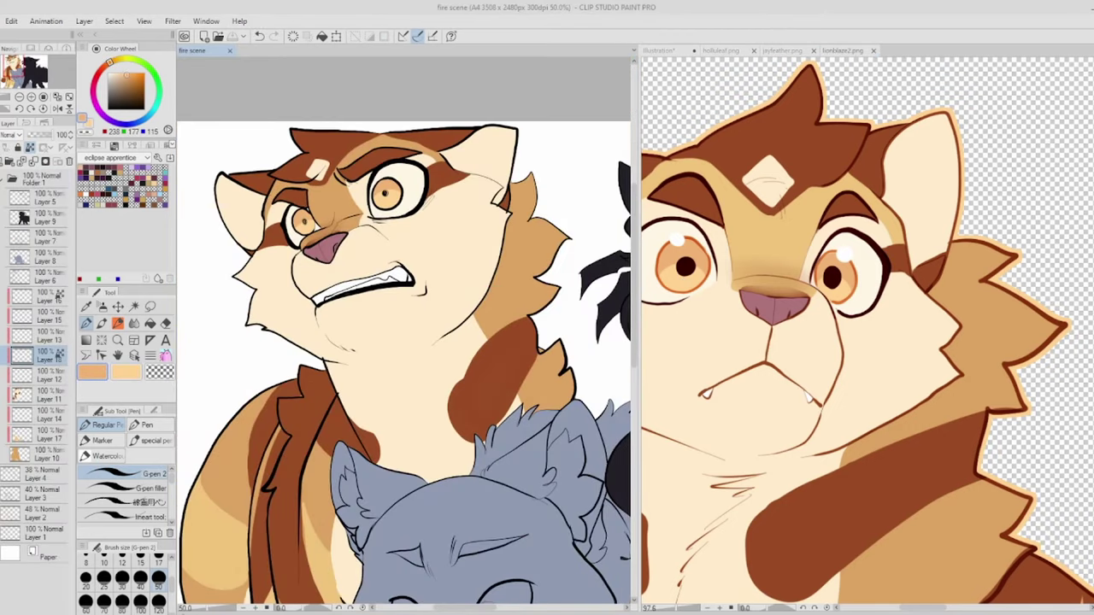
scroll(401, 342, "down", 3)
scroll(783, 413, "down", 5)
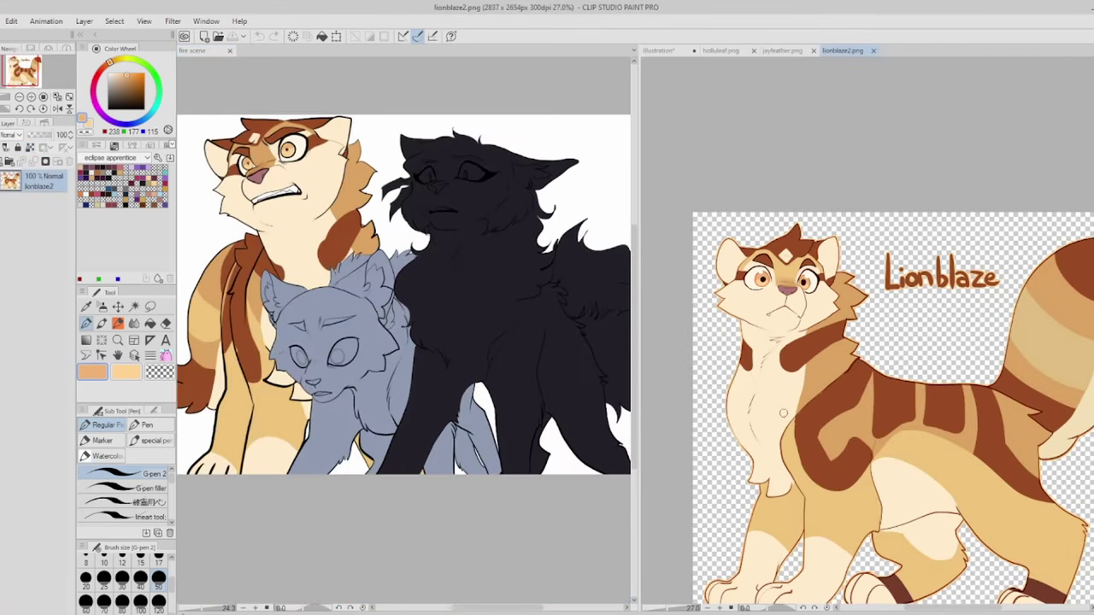
Step: Outline the cream face markings of the Jayfeather cat on a new layer above its base colour, following jayfeather.png
left_click(782, 50)
left_click(192, 51)
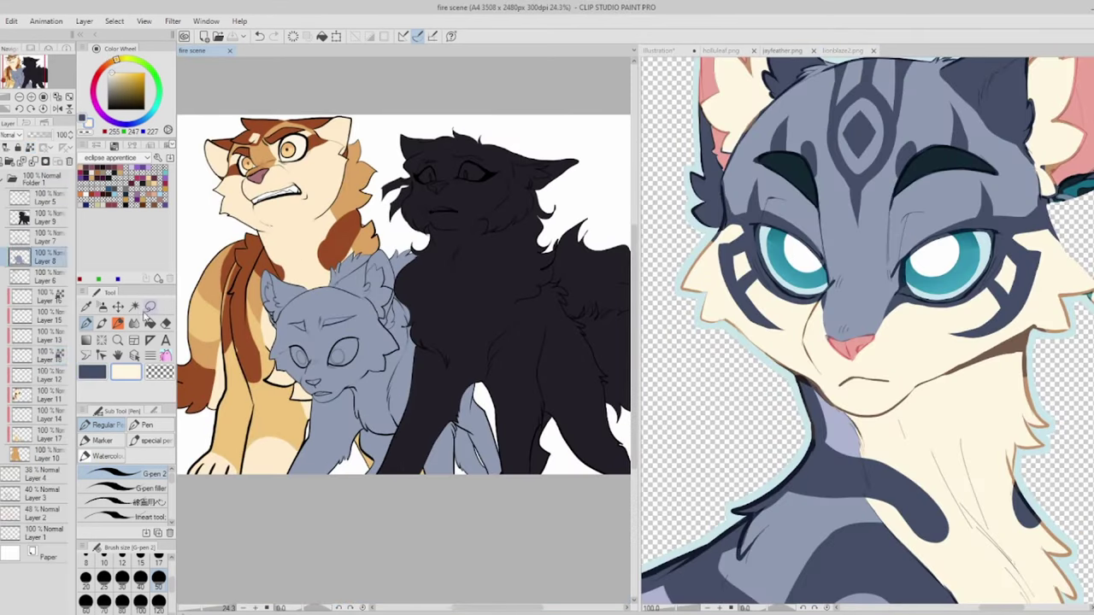
left_click(39, 256)
scroll(342, 299, "up", 5)
left_click_drag(368, 359, 342, 414)
left_click_drag(389, 299, 509, 212)
left_click_drag(410, 275, 312, 346)
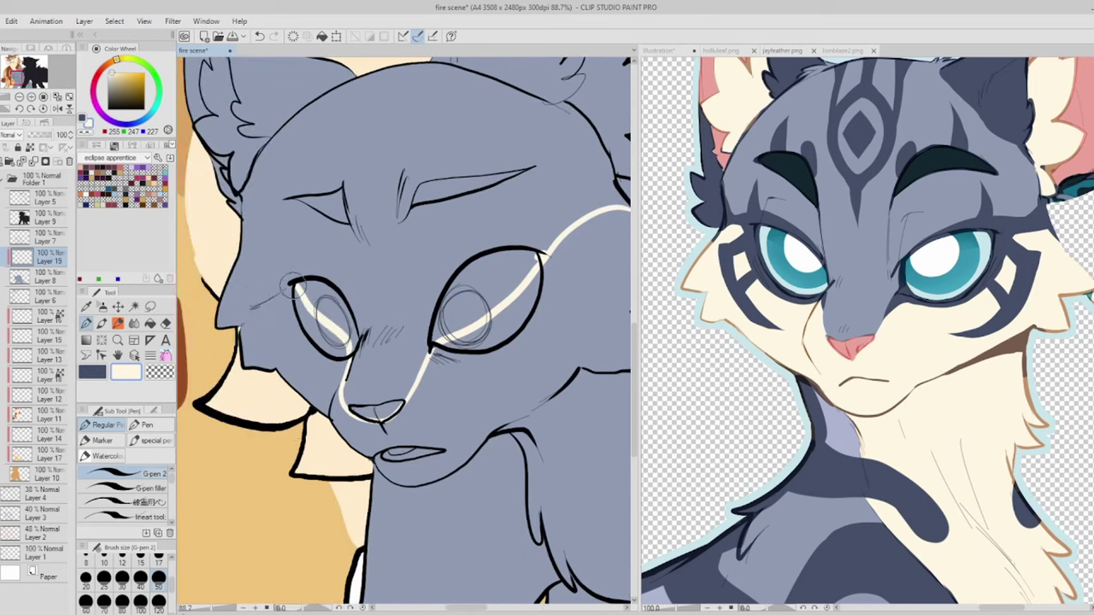
left_click_drag(421, 333, 338, 246)
Step: Complete the cream outlines on the Jayfeather cat's ear tufts, cheeks and chest and fill the enclosed areas with cream
scroll(854, 342, "up", 5)
scroll(855, 342, "up", 3)
key("g")
scroll(338, 245, "down", 5)
scroll(854, 342, "up", 2)
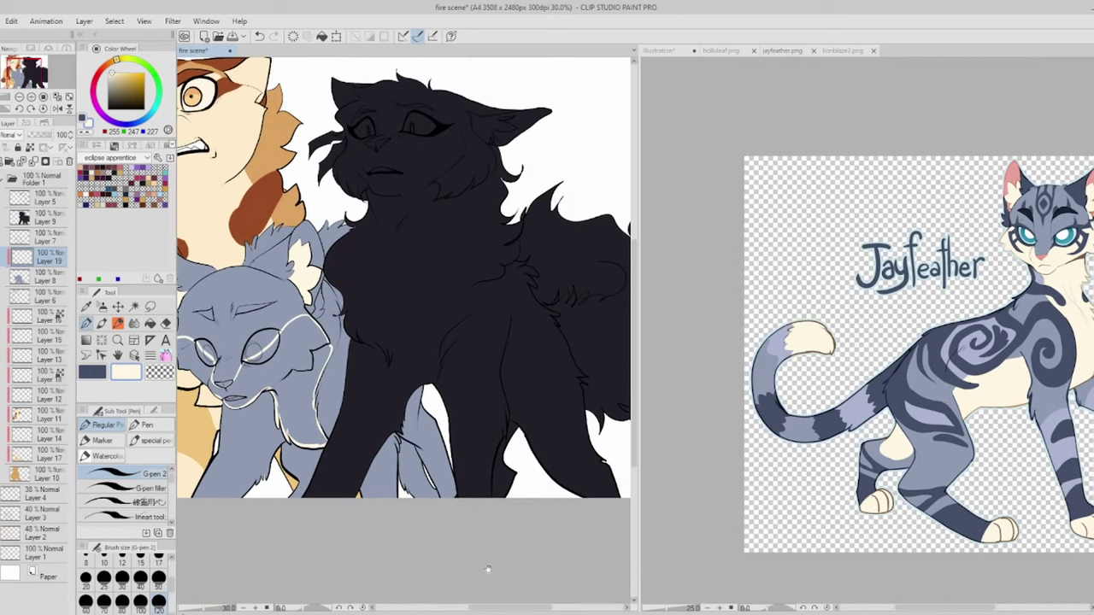
key("w")
left_click(272, 258)
scroll(272, 258, "up", 5)
key("p")
scroll(855, 342, "up", 5)
scroll(342, 299, "up", 2)
Step: Paint the dark slate-blue markings around the Jayfeather cat's eyes and on both cheeks on a new layer
key("ctrl+shift+n")
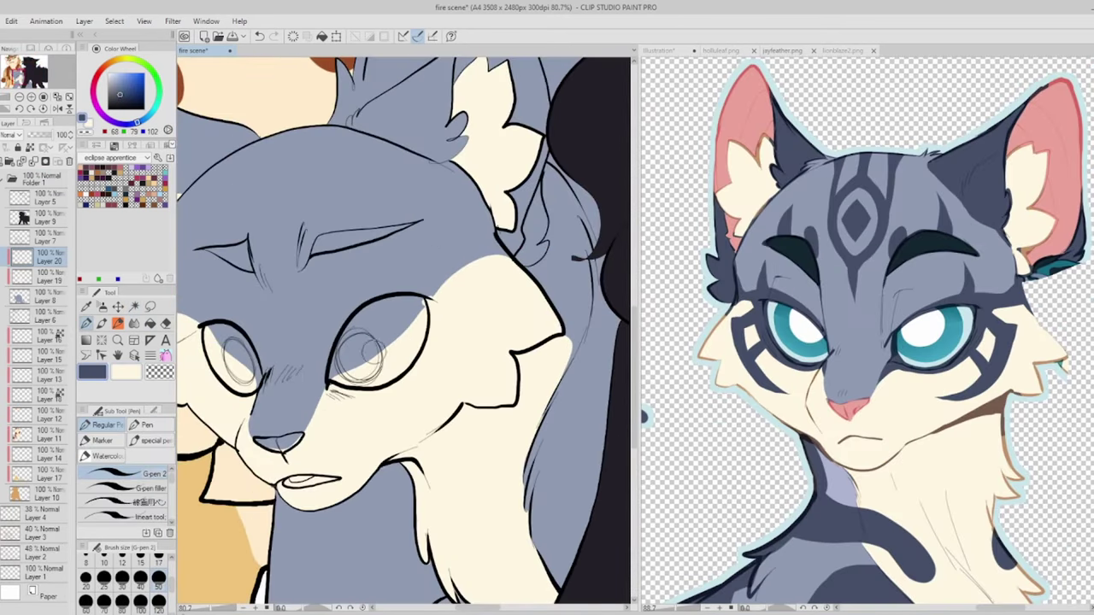
left_click_drag(329, 376, 428, 304)
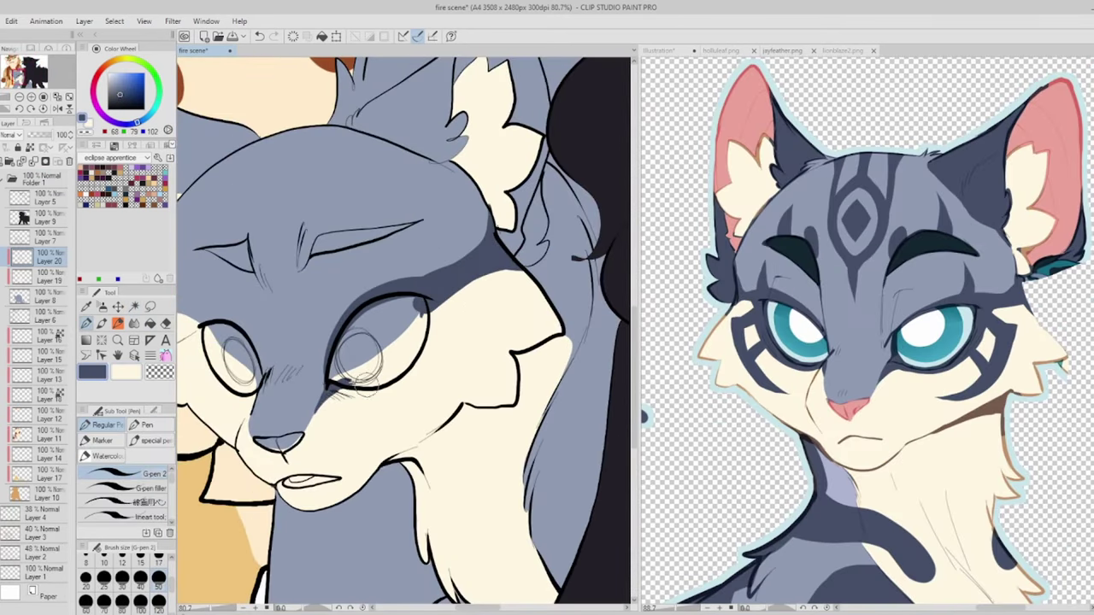
mouse_move(338, 388)
left_mouse_down()
mouse_move(447, 321)
mouse_move(384, 410)
left_mouse_up()
left_click_drag(432, 359, 449, 389)
left_click_drag(239, 278, 342, 252)
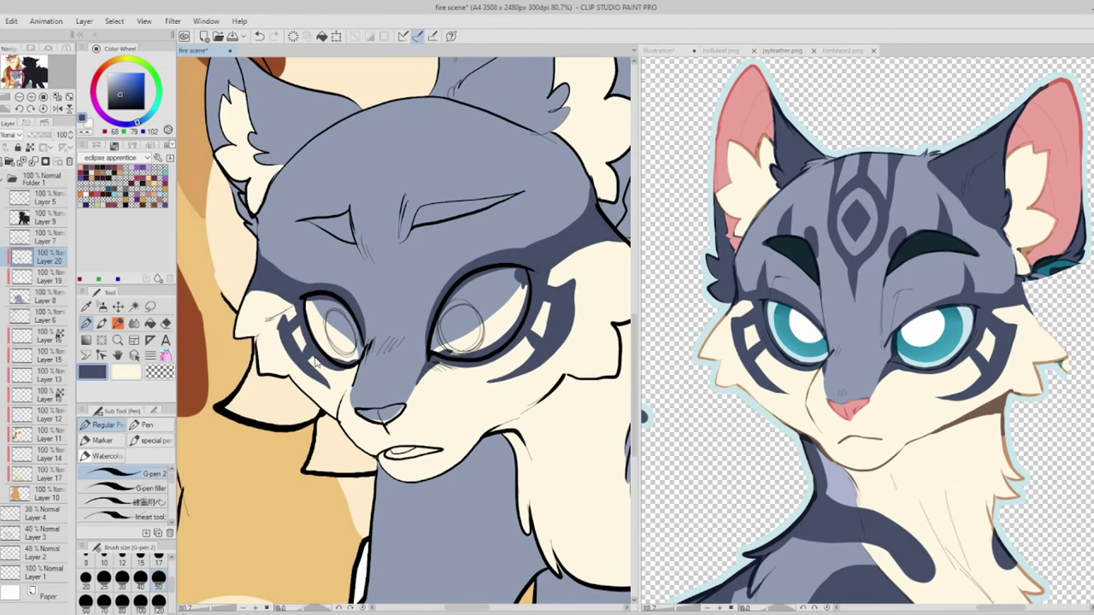
left_click_drag(534, 343, 500, 394)
Step: Paint the Jayfeather cat's dark forehead diamond and surrounding marks, and darken its ears to match the reference
mouse_move(275, 251)
left_mouse_down()
mouse_move(245, 295)
mouse_move(326, 341)
left_mouse_up()
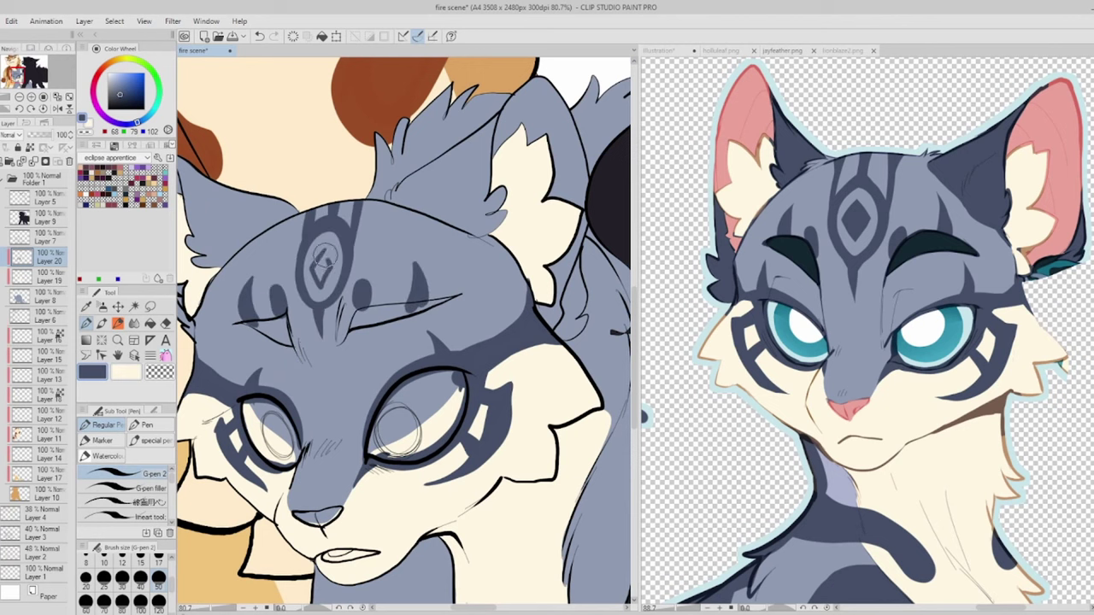
scroll(318, 280, "down", 3)
scroll(318, 280, "up", 1)
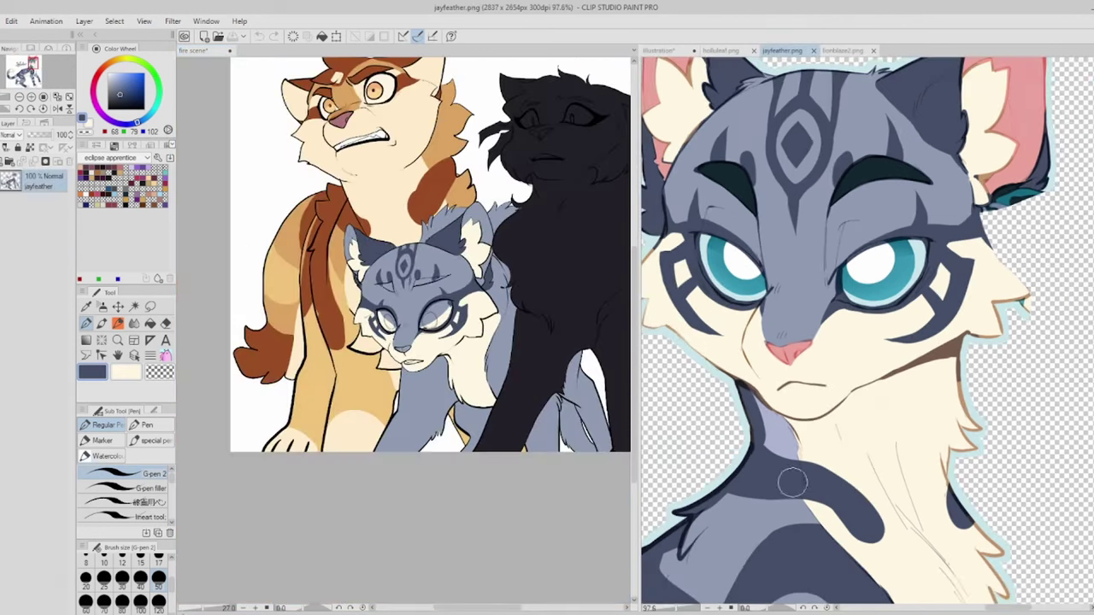
scroll(792, 483, "down", 3)
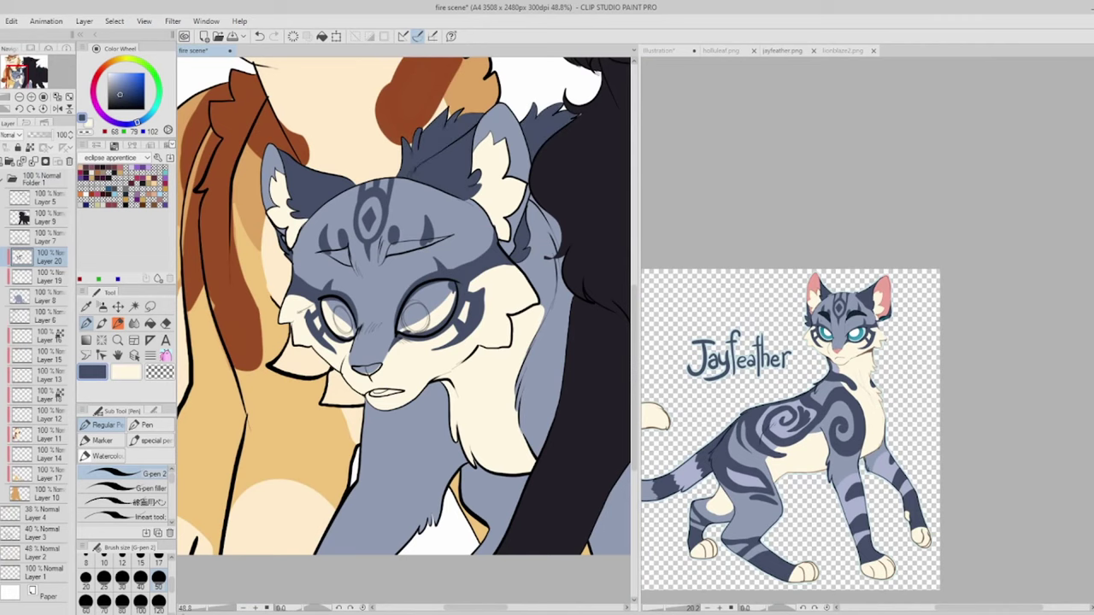
Step: Paint dark slate-blue stripes on the Jayfeather cat's legs and curved markings on its shoulder and neck
left_click_drag(579, 528, 484, 489)
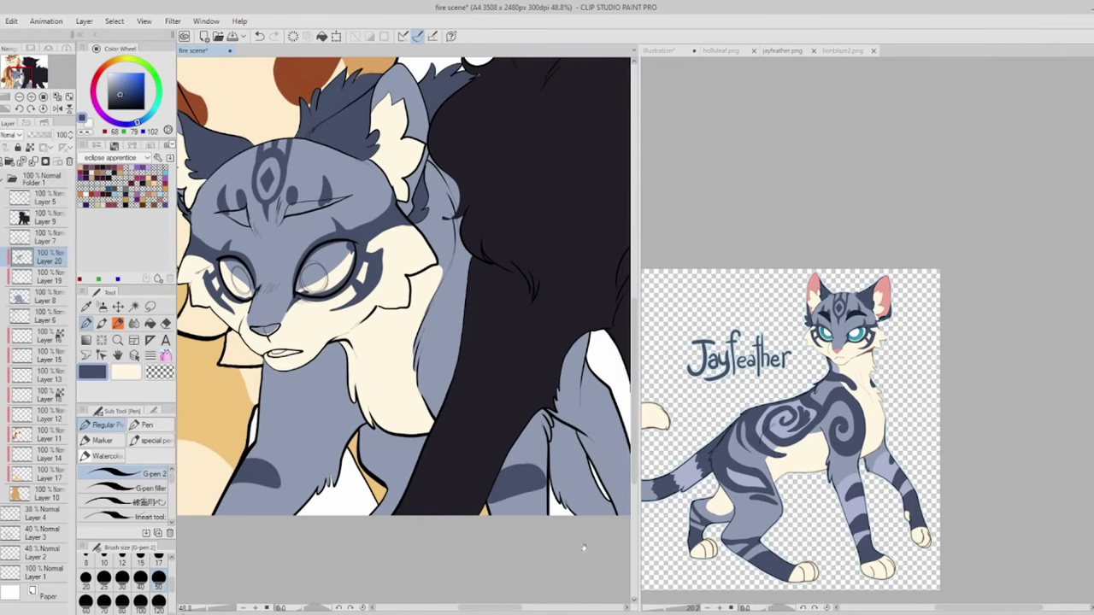
left_click_drag(457, 535, 358, 512)
left_click_drag(501, 447, 525, 420)
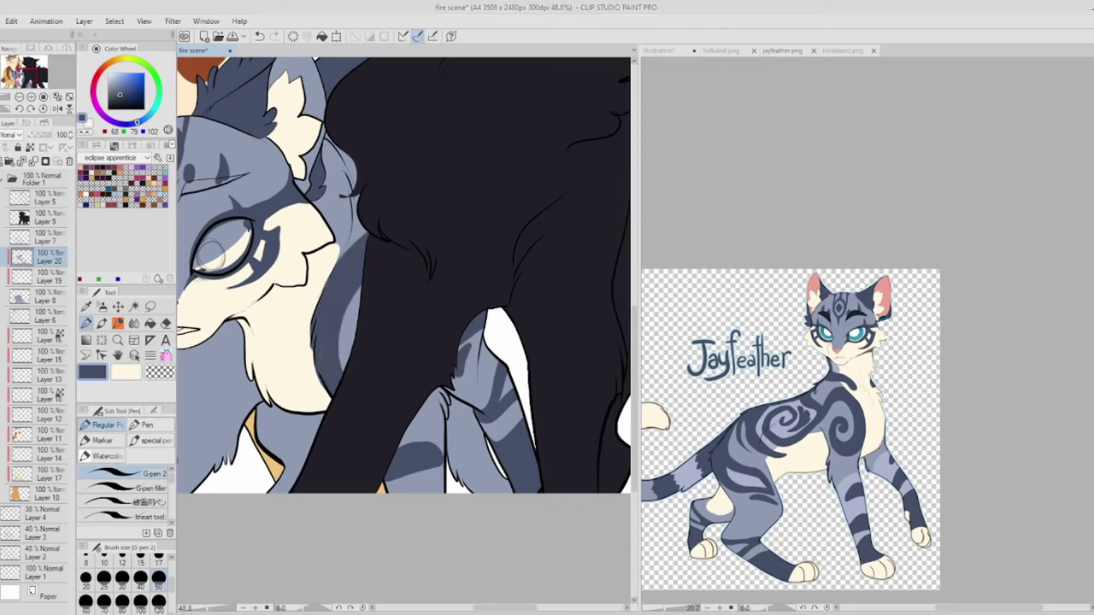
left_click_drag(352, 301, 325, 408)
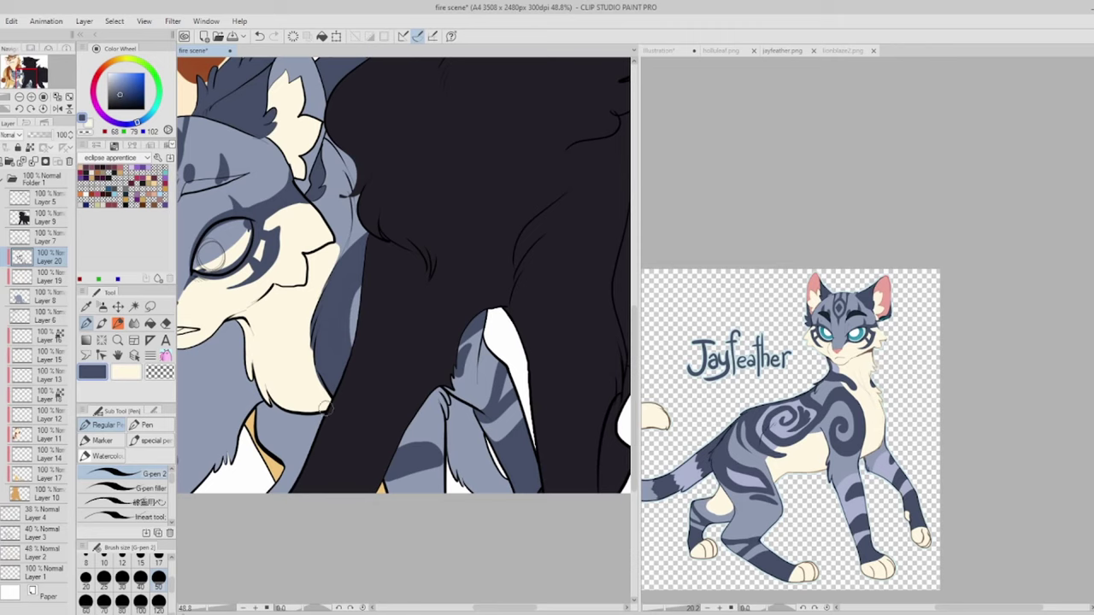
mouse_move(339, 183)
left_mouse_down()
mouse_move(331, 139)
mouse_move(356, 161)
left_mouse_up()
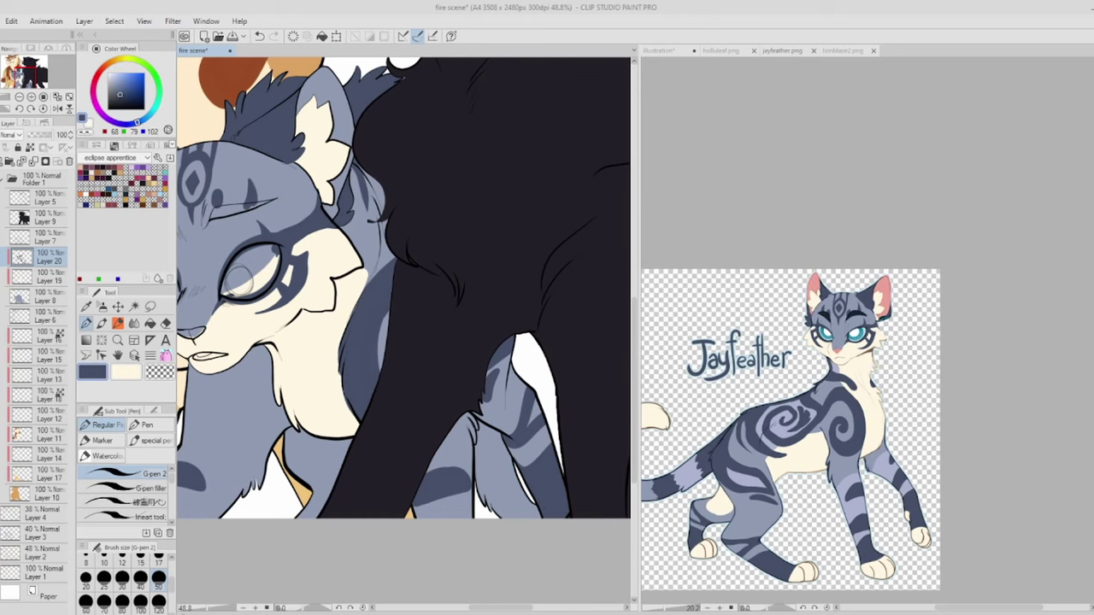
left_click_drag(368, 256, 393, 231)
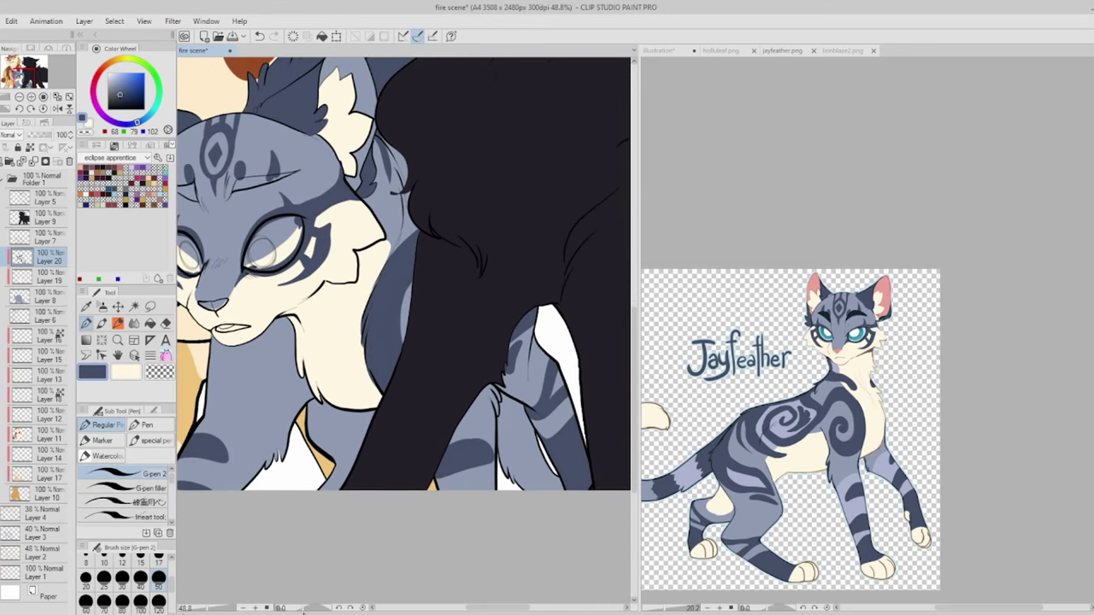
left_click_drag(318, 598, 341, 590)
Step: Paint lighter lavender patches on the Jayfeather cat's lower legs on a new layer above its base colour
left_click(770, 445, "alt")
left_click(43, 296)
key("ctrl+shift+n")
scroll(450, 337, "down", 3)
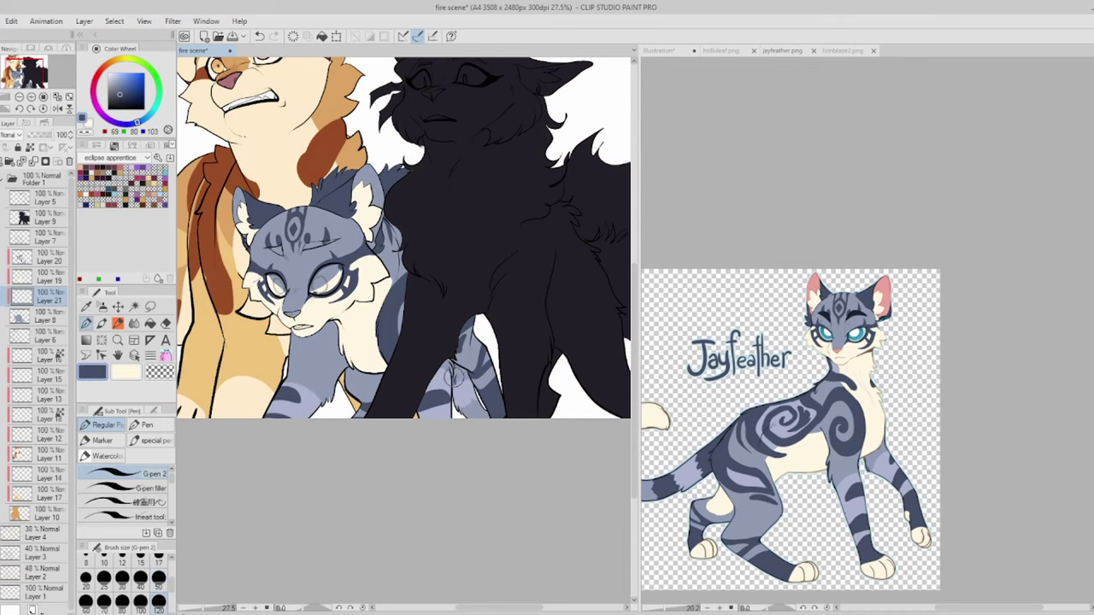
Step: Fill the insides of the Jayfeather cat's ears with pink on a new layer
key("ctrl+shift+n")
scroll(791, 427, "up", 2)
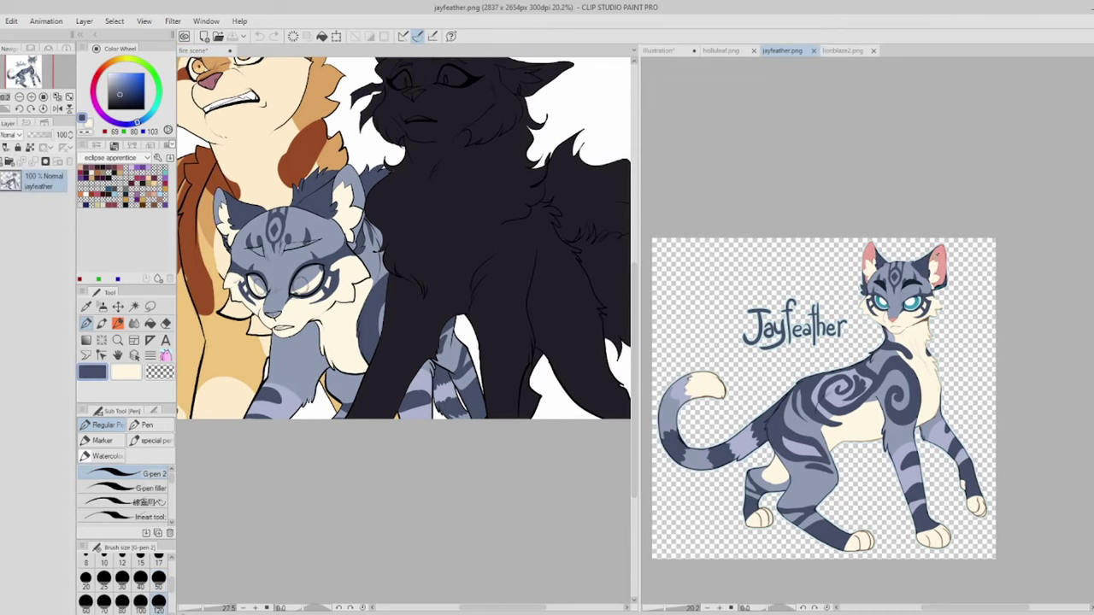
key("g")
scroll(347, 350, "up", 5)
scroll(346, 351, "up", 1)
Step: Colour both of the Jayfeather cat's brows dark teal on a new layer above the dark markings
key("p")
left_click(43, 257)
key("ctrl+shift+n")
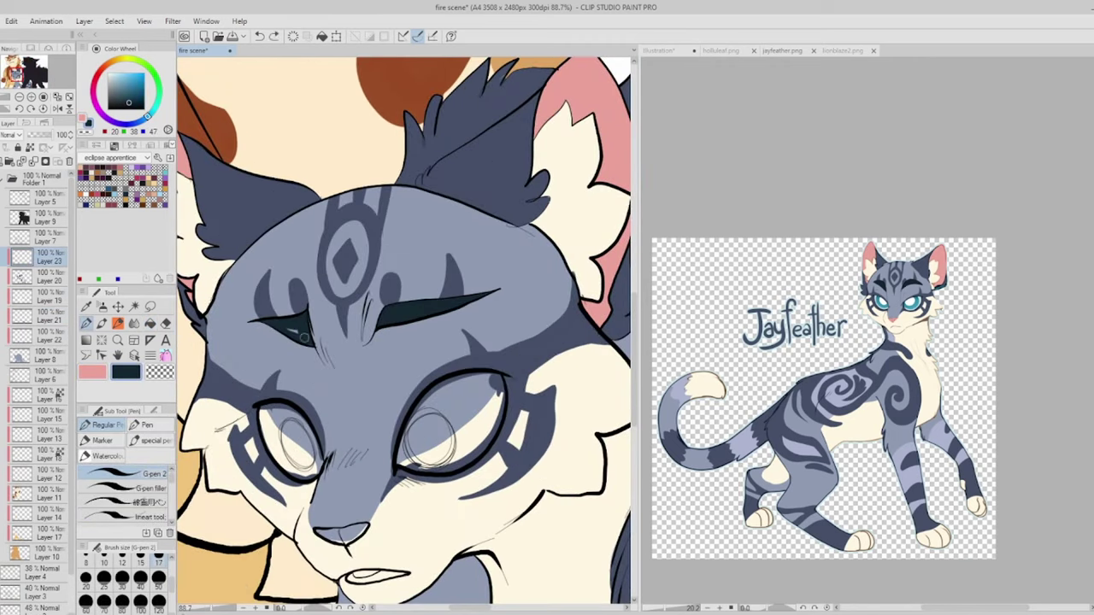
scroll(401, 334, "down", 2)
scroll(854, 300, "up", 3)
Step: Sample pink from the reference and colour the Jayfeather cat's nose and tongue on a new layer, with white teeth
key("ctrl+shift+n")
left_click(774, 363, "alt")
scroll(402, 334, "up", 4)
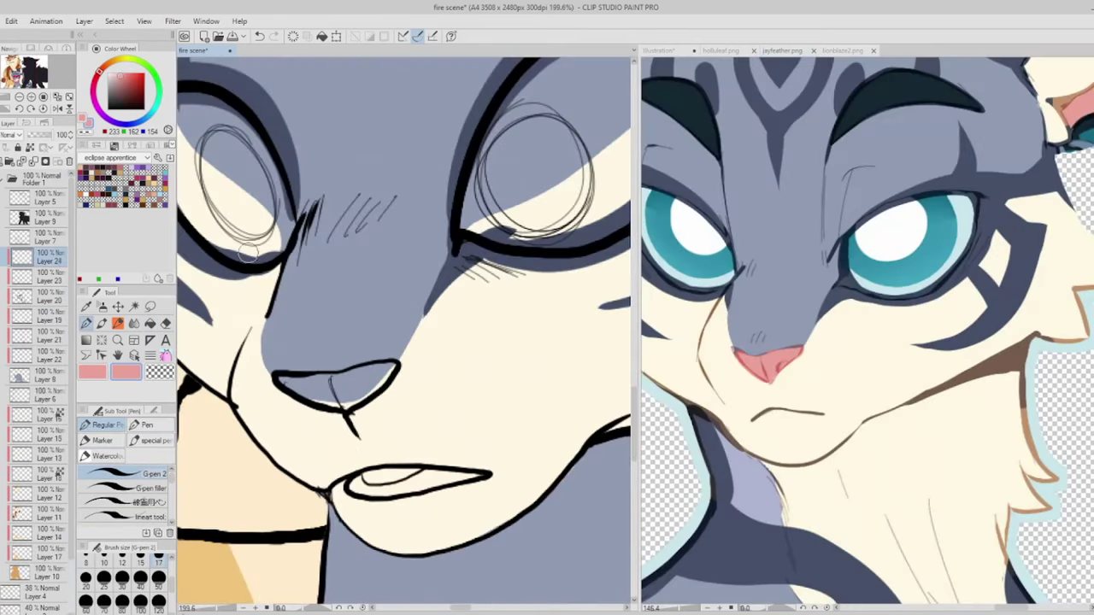
Step: Fill both of the Jayfeather cat's eyes with pale blue on a new layer
key("ctrl+shift+n")
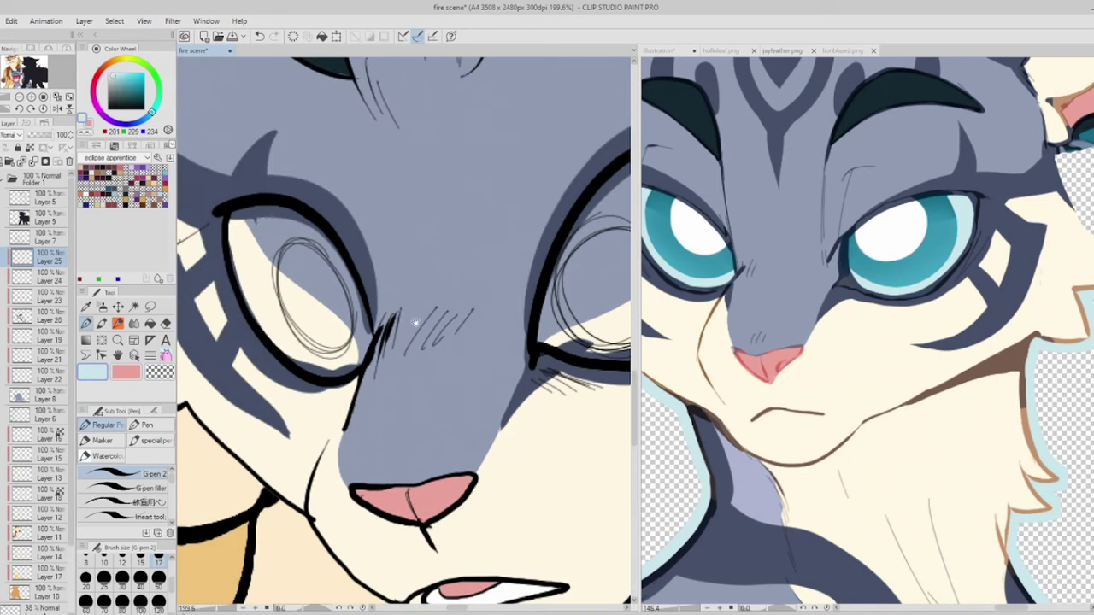
left_click_drag(359, 257, 478, 145)
scroll(528, 283, "up", 2)
left_click(528, 283)
scroll(528, 283, "down", 3)
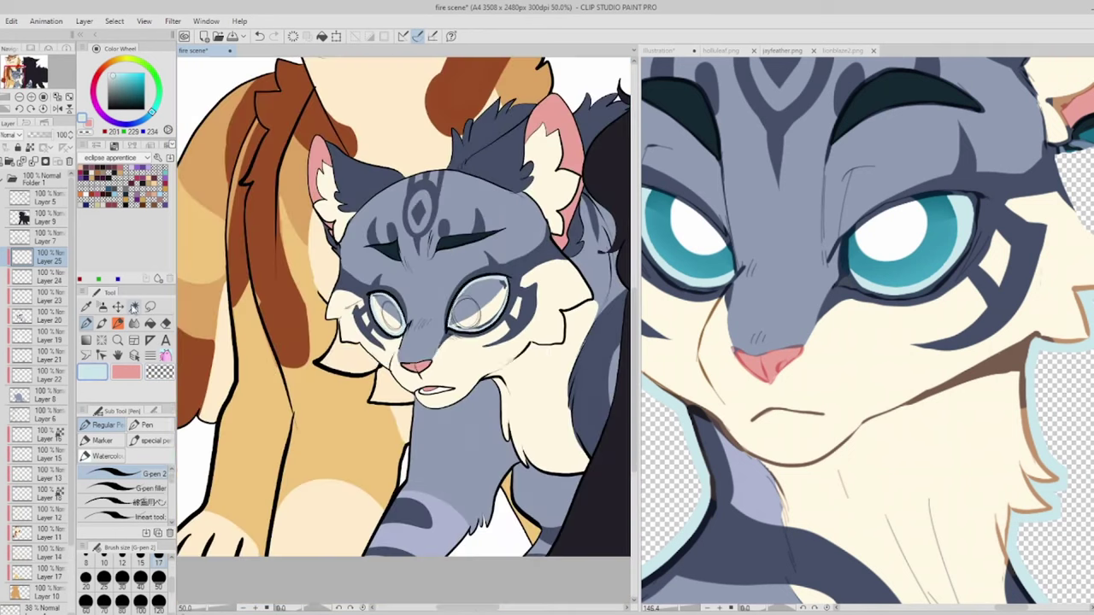
Step: Select the pale blue eye shapes and paint teal irises inside them on a new layer with the Dense watercolor brush
scroll(402, 342, "up", 2)
left_click(22, 257, "ctrl")
key("ctrl+shift+n")
left_click(102, 323)
left_click_drag(218, 359, 230, 410)
mouse_move(385, 342)
left_mouse_down()
mouse_move(435, 402)
mouse_move(444, 393)
left_mouse_up()
left_click(126, 372)
left_click(124, 486)
left_click_drag(197, 368, 231, 410)
Step: Paint white pupils in both of the Jayfeather cat's eyes and clear the selection
left_click(108, 76)
left_click_drag(384, 351, 427, 401)
scroll(427, 376, "down", 3)
scroll(428, 376, "up", 3)
left_click_drag(410, 359, 435, 368)
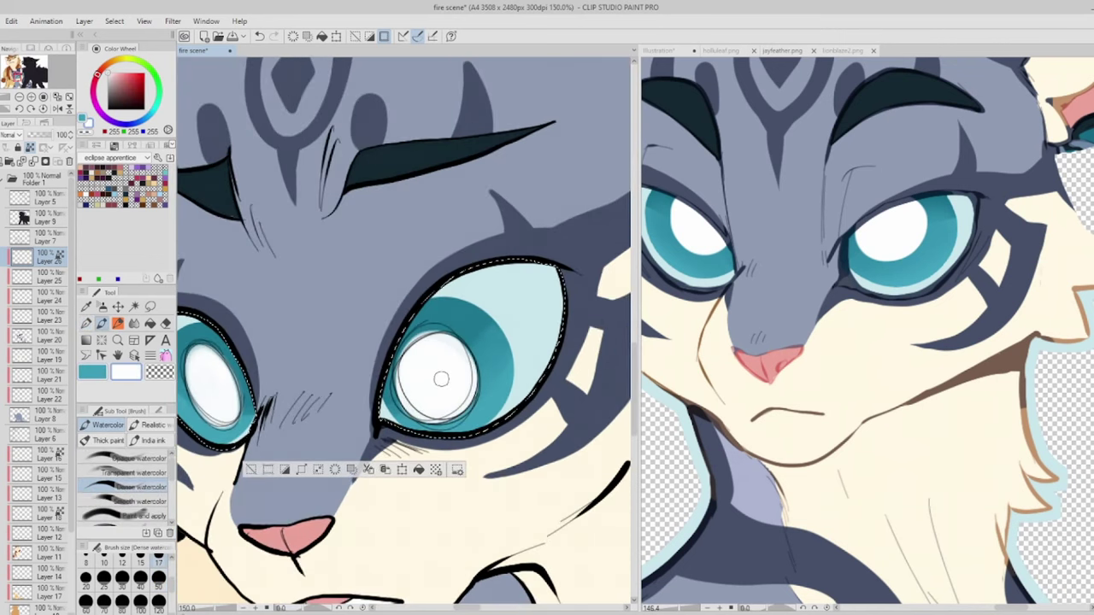
key("ctrl+d")
scroll(441, 379, "down", 10)
key("p")
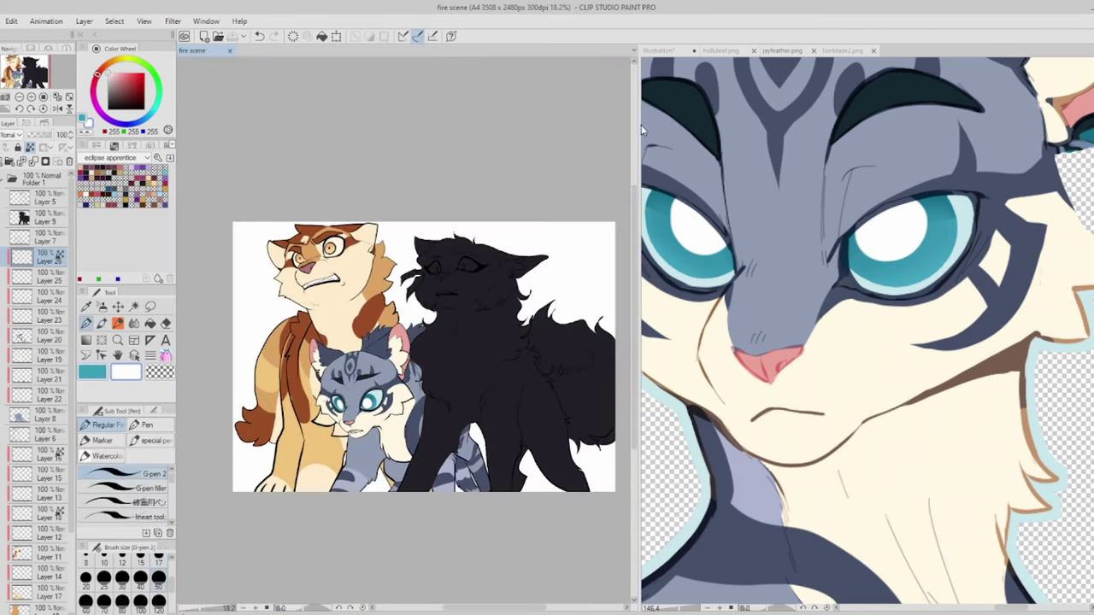
Step: Bring up the hollyleaf.png reference and fill the Hollyleaf cat's eyes with bright green on a new layer
left_click(694, 52)
scroll(868, 333, "up", 5)
scroll(428, 275, "up", 8)
left_click_drag(402, 222, 513, 308)
scroll(208, 459, "down", 6)
key("w")
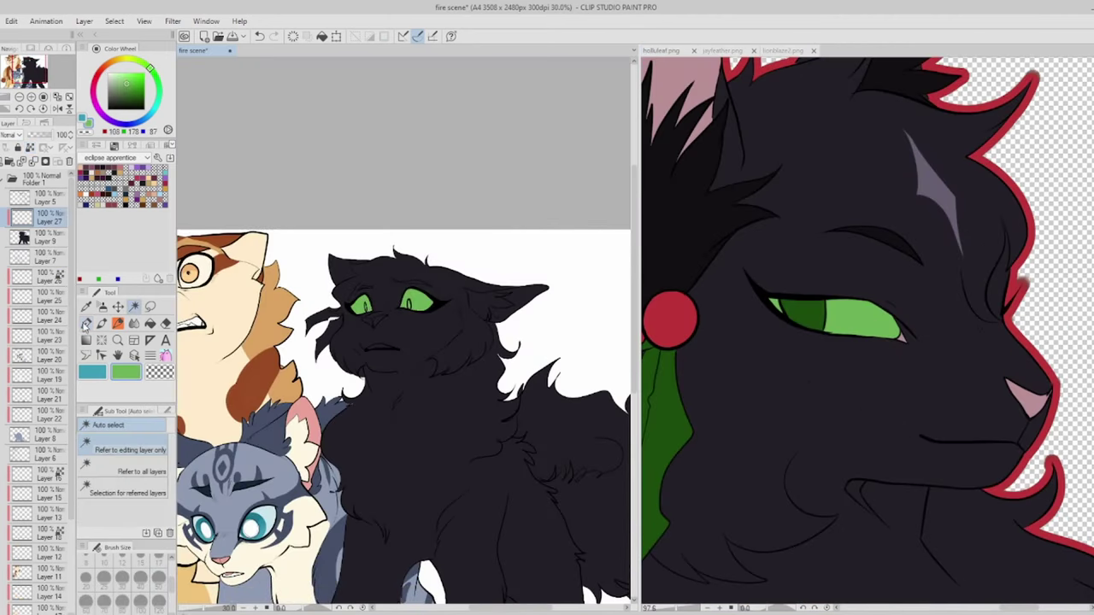
Step: Sample dark green from the reference and colour the Hollyleaf cat's slit pupils
left_click(86, 325)
scroll(486, 325, "up", 6)
left_click(487, 324, "alt")
scroll(409, 215, "down", 3)
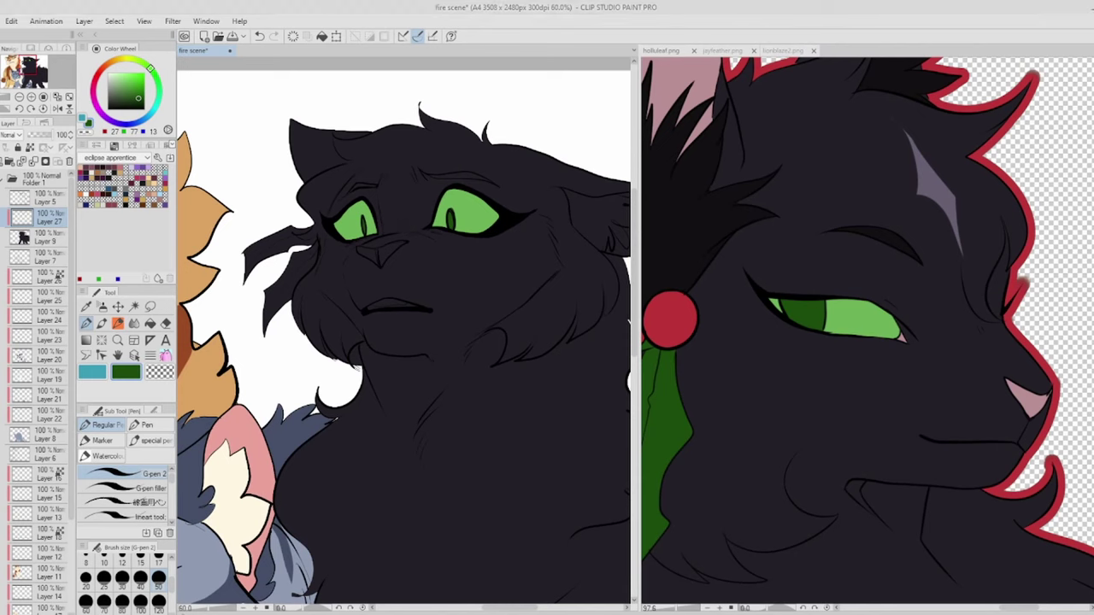
Step: Lasso the Hollyleaf cat's mouth on the lineart layer and reposition it below the nose
scroll(337, 364, "up", 4)
key("m")
mouse_move(257, 220)
left_mouse_down()
mouse_move(298, 391)
mouse_move(371, 370)
left_mouse_up()
scroll(371, 371, "down", 2)
key("k")
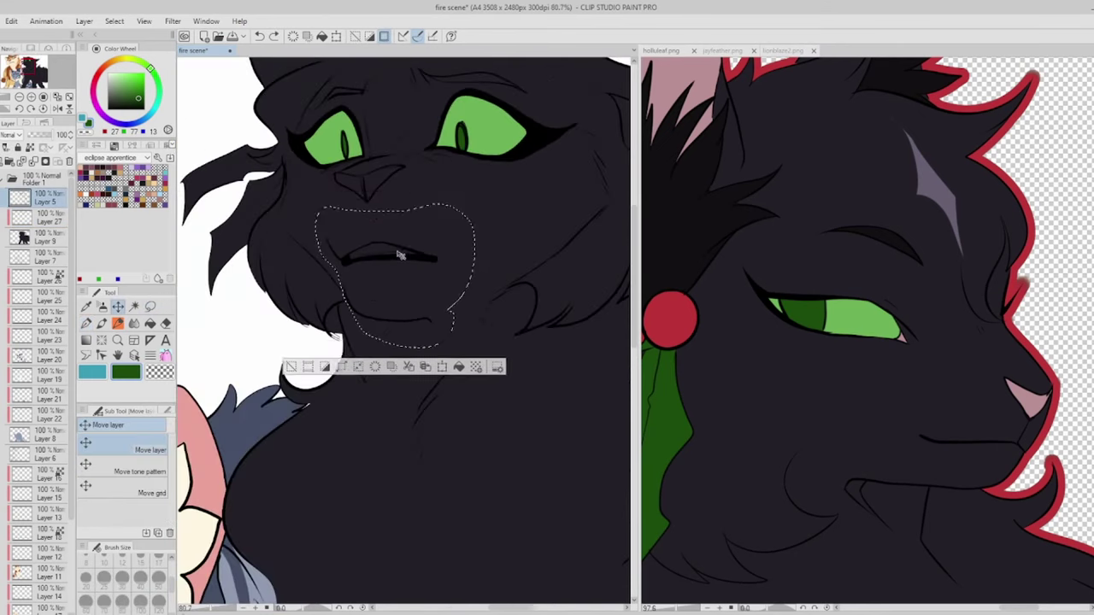
scroll(399, 254, "down", 4)
Step: Colour the Hollyleaf cat's nose dusty pink and its teeth white, using new layers
key("p")
scroll(401, 256, "up", 3)
left_click_drag(291, 239, 453, 226)
scroll(452, 227, "up", 2)
scroll(461, 184, "up", 5)
key("ctrl+shift+n")
mouse_move(293, 288)
left_mouse_down()
mouse_move(393, 359)
mouse_move(533, 245)
mouse_move(411, 325)
left_mouse_up()
scroll(558, 232, "down", 6)
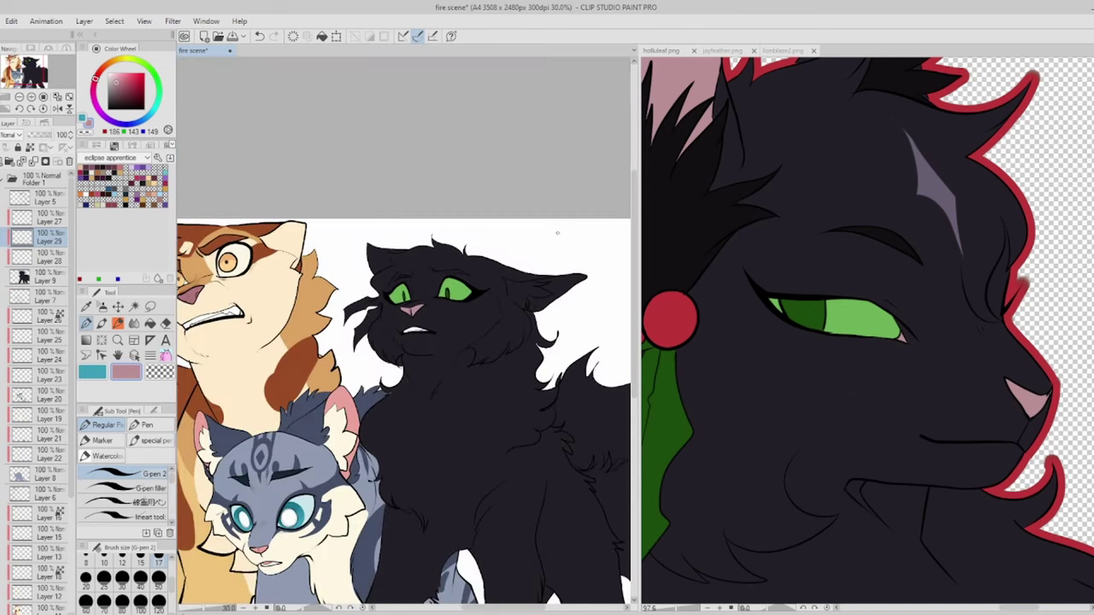
Step: Colour the inside of the Hollyleaf cat's ear dusty pink and paint its fur tufts near-black on a separate layer
scroll(557, 232, "up", 5)
scroll(403, 325, "up", 3)
key("ctrl+shift+n")
left_click(444, 332)
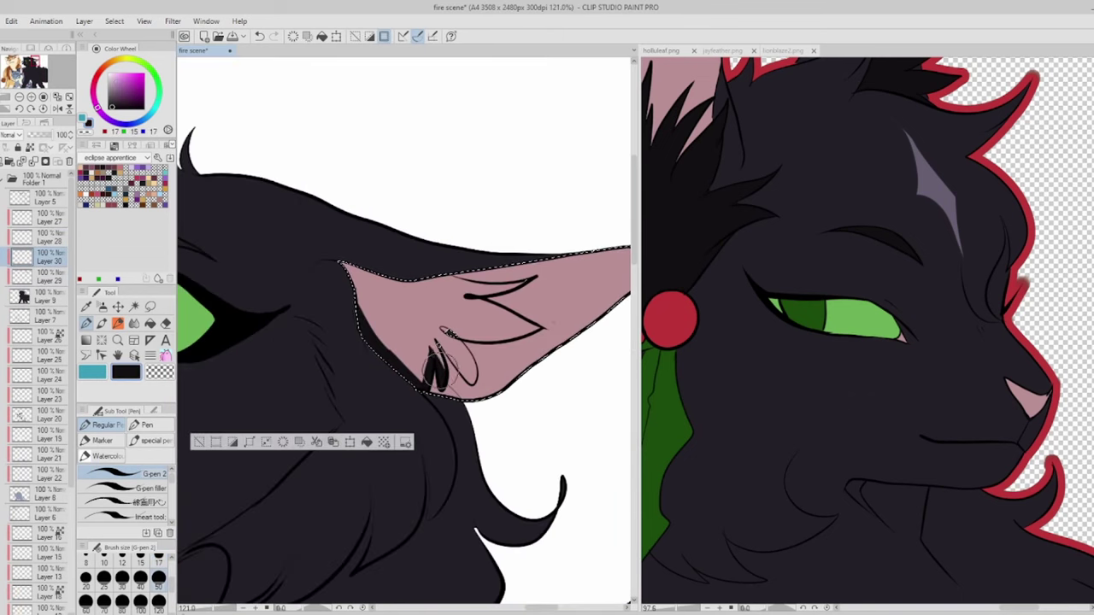
left_click_drag(444, 331, 432, 389)
left_click_drag(530, 283, 359, 282)
left_click_drag(479, 308, 383, 294)
key("ctrl+d")
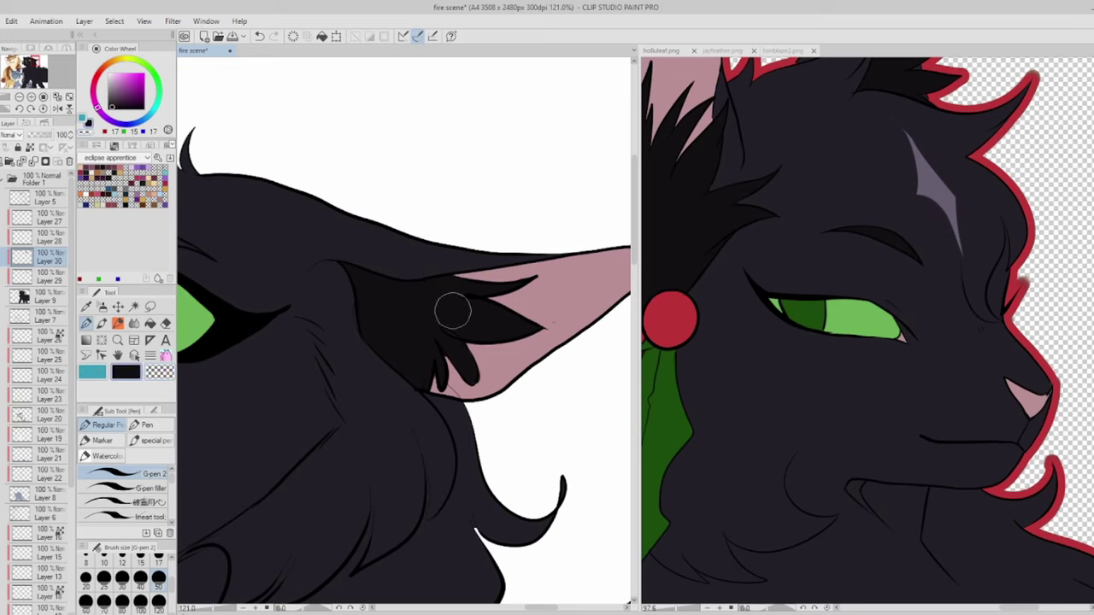
Step: Colour the leaves beside the Hollyleaf cat's cheek light green on a new layer
left_click_drag(470, 266, 829, 190)
scroll(236, 243, "down", 5)
key("g")
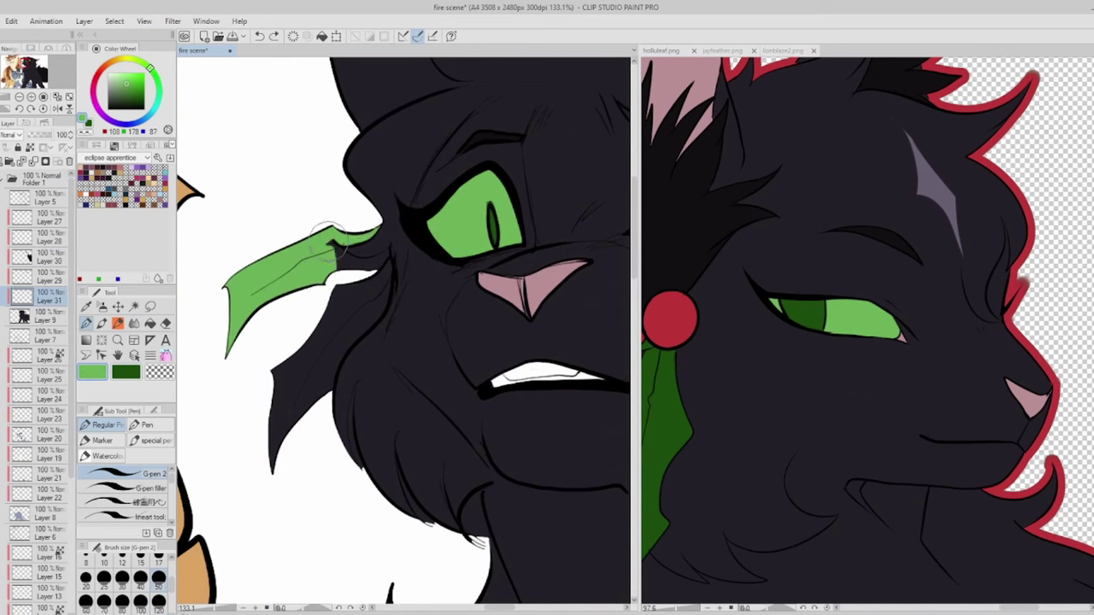
Step: Paint a muted grey-purple diamond marking on the Hollyleaf cat's forehead, matching the reference
mouse_move(396, 267)
left_mouse_down()
mouse_move(347, 378)
mouse_move(329, 378)
mouse_move(441, 310)
left_mouse_up()
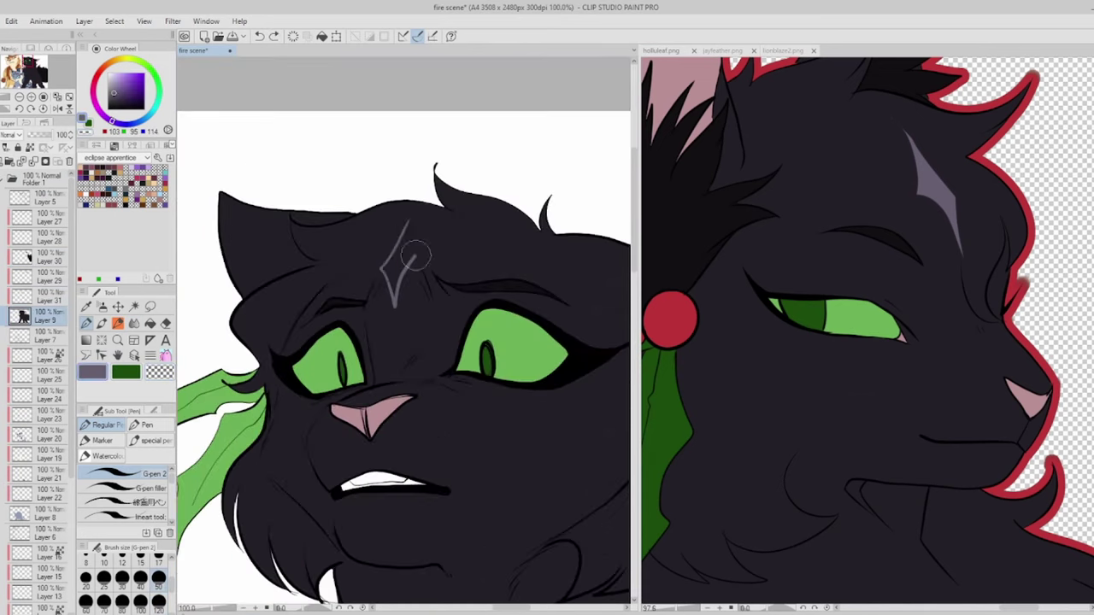
key("ctrl+0")
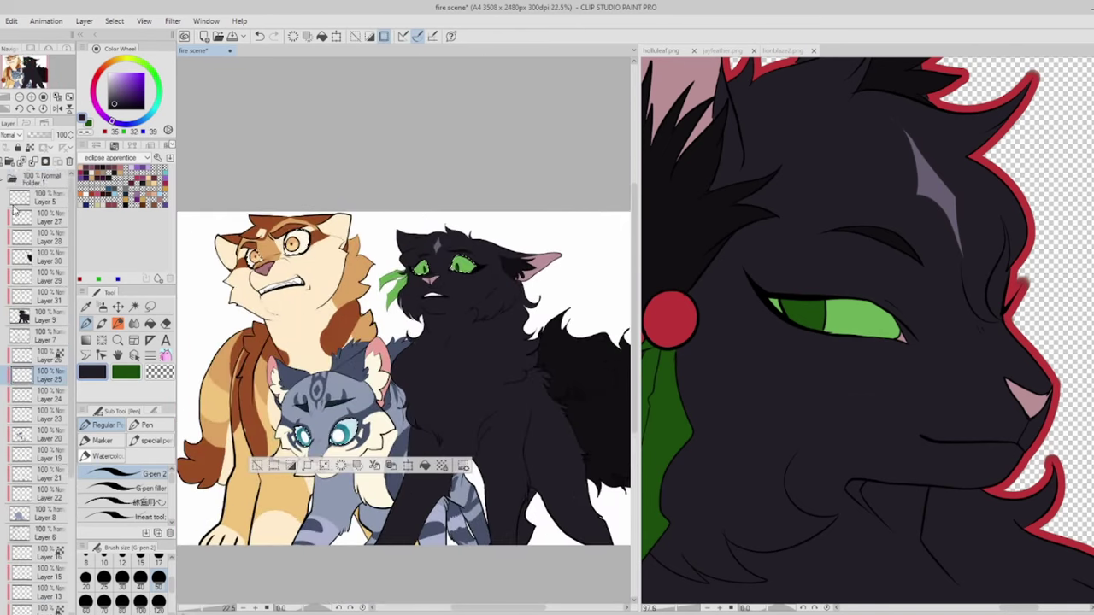
Step: Collapse the artwork folder and shade the upper part of the cats' eyes on a new blend-mode layer above it
left_click(11, 177)
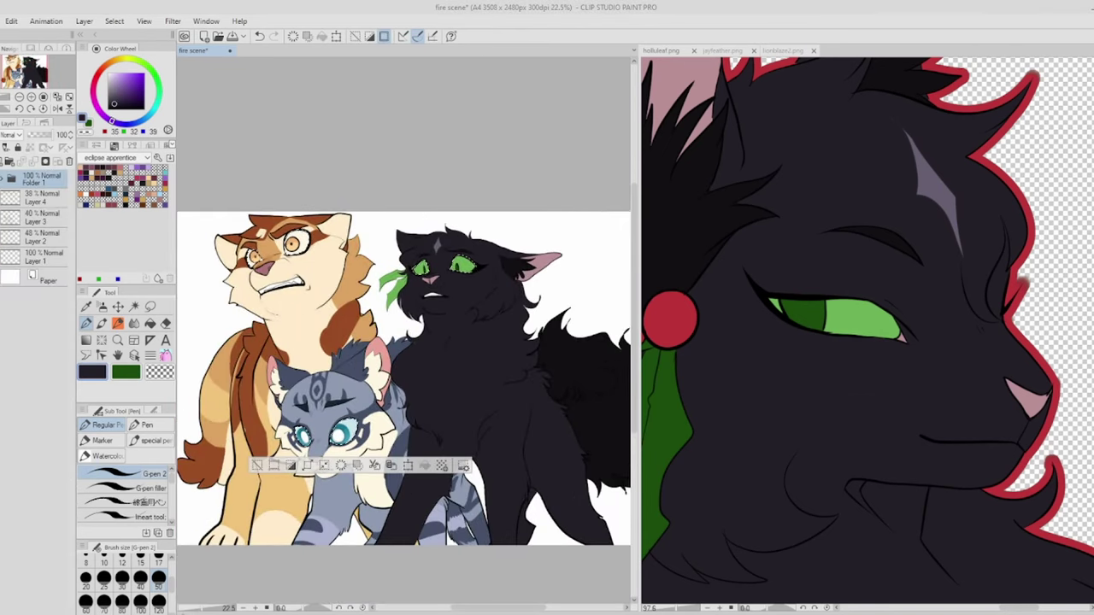
scroll(282, 256, "up", 5)
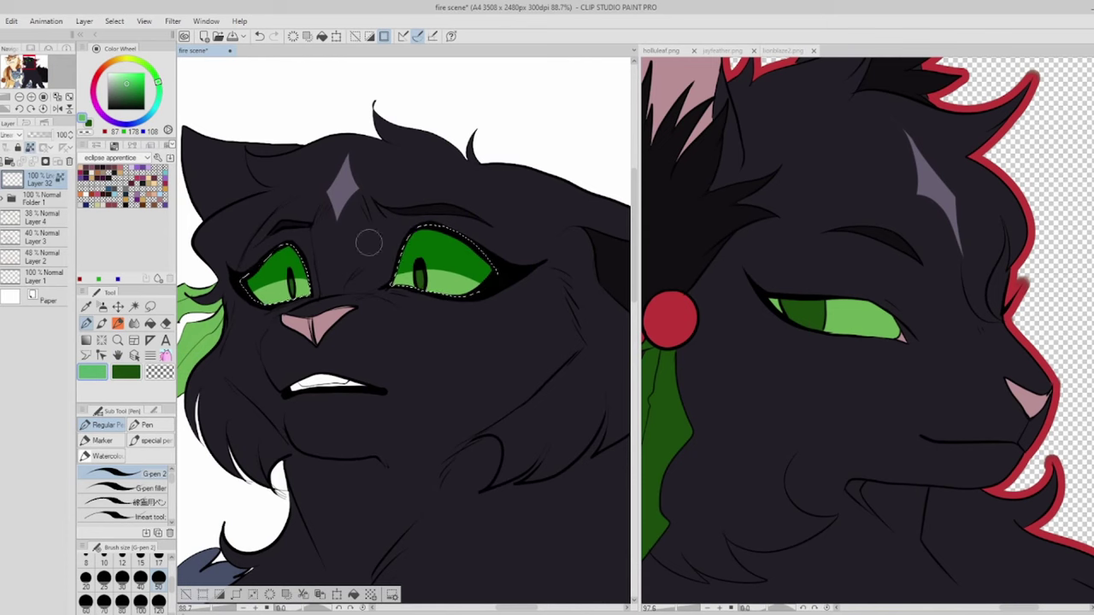
key("b")
key("c")
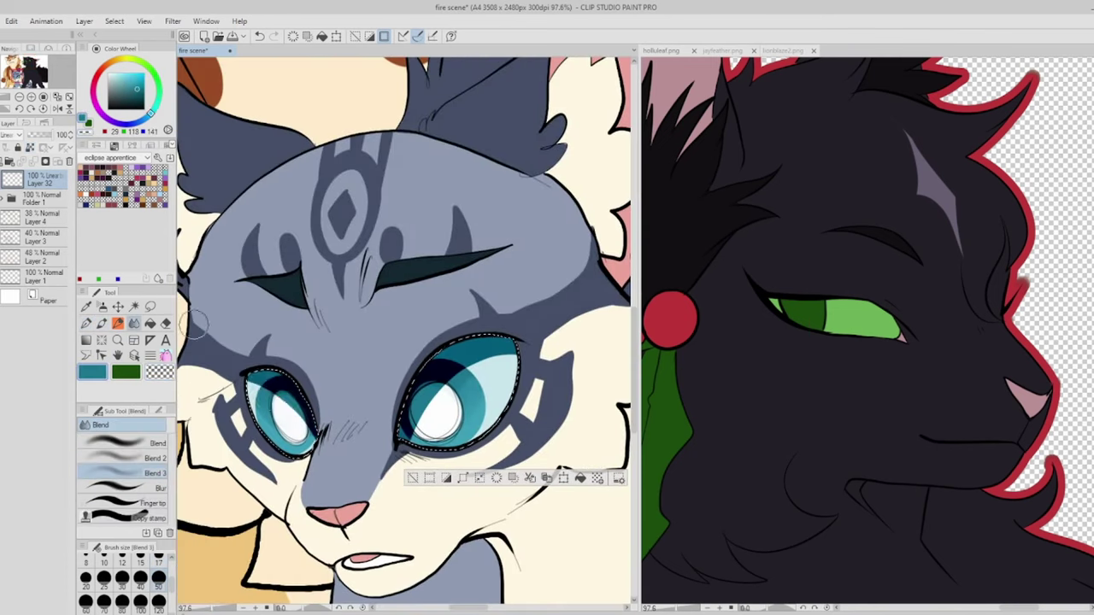
left_click_drag(273, 411, 308, 393)
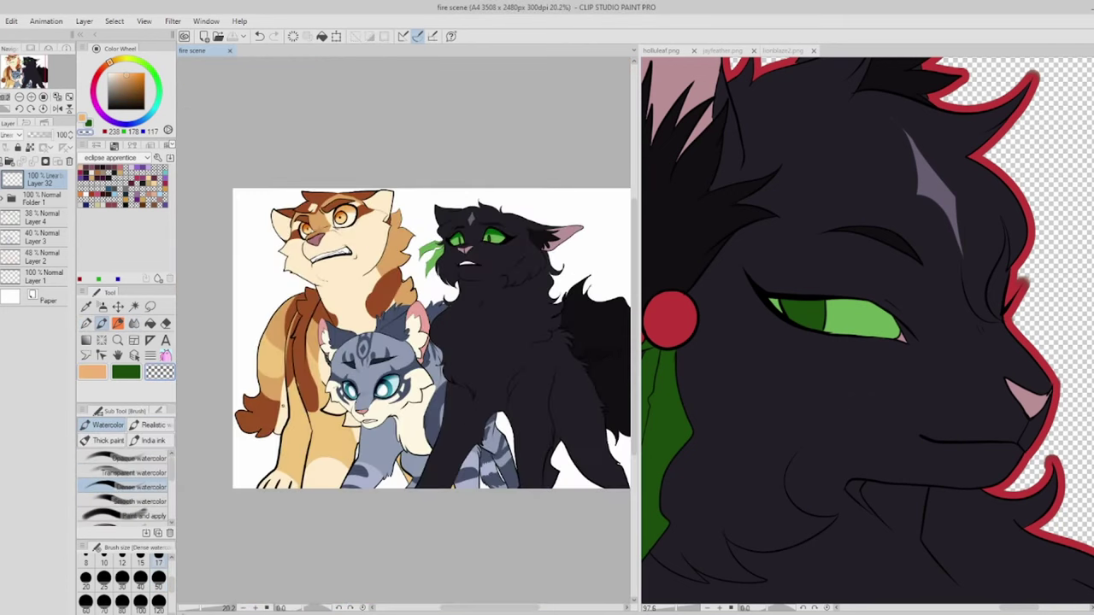
Step: Brighten the cats' irises with each eye colour on a new Glow dodge layer, using the Smooth watercolor brush
left_click(87, 323)
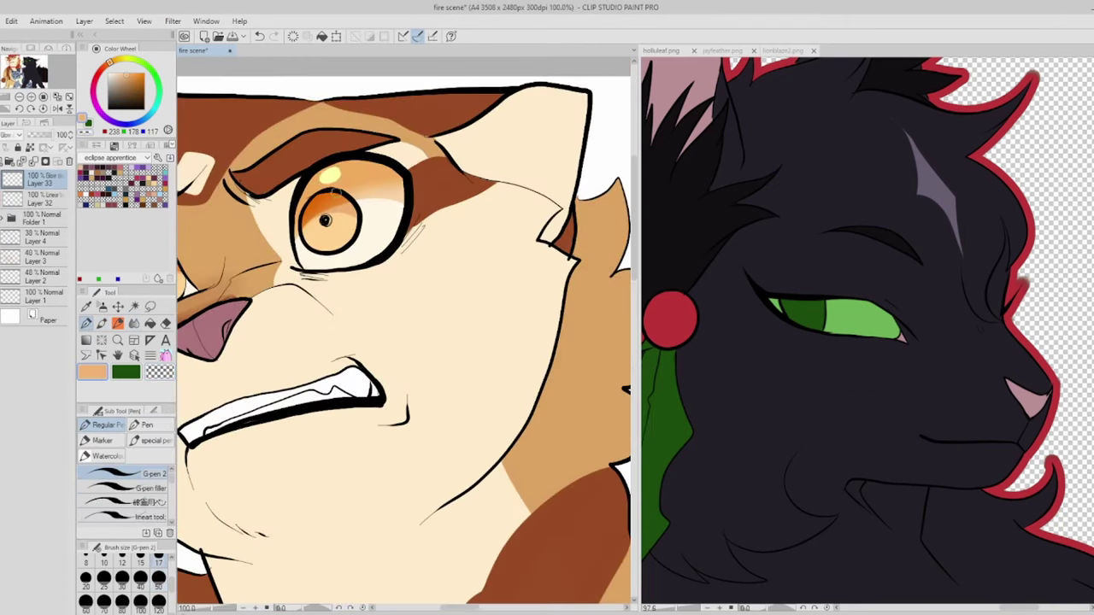
key("b")
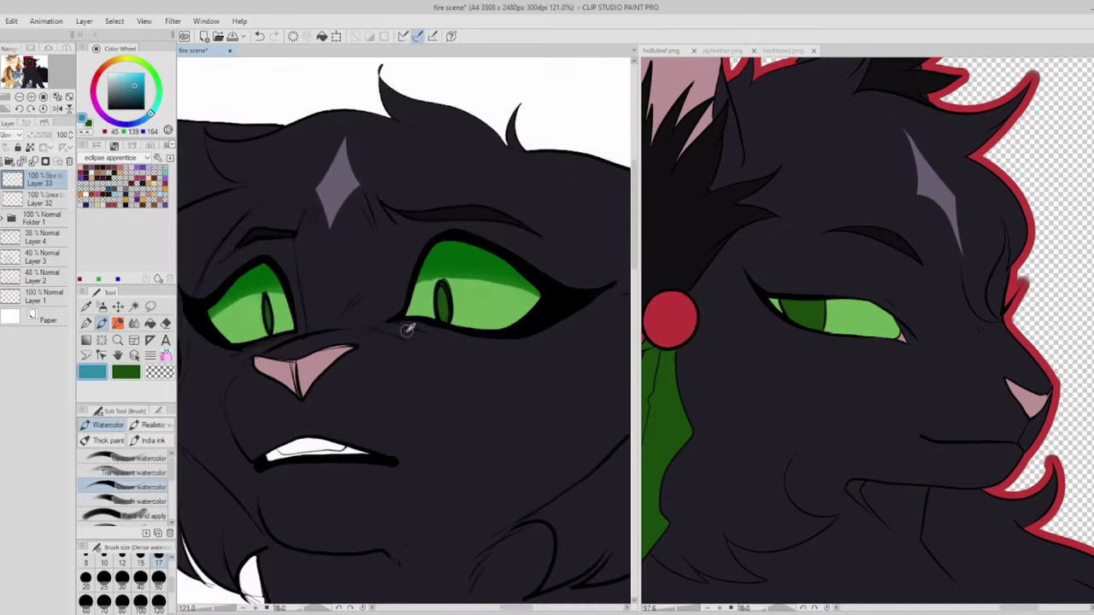
left_click(136, 500)
left_click_drag(231, 329, 291, 316)
left_click_drag(419, 303, 550, 326)
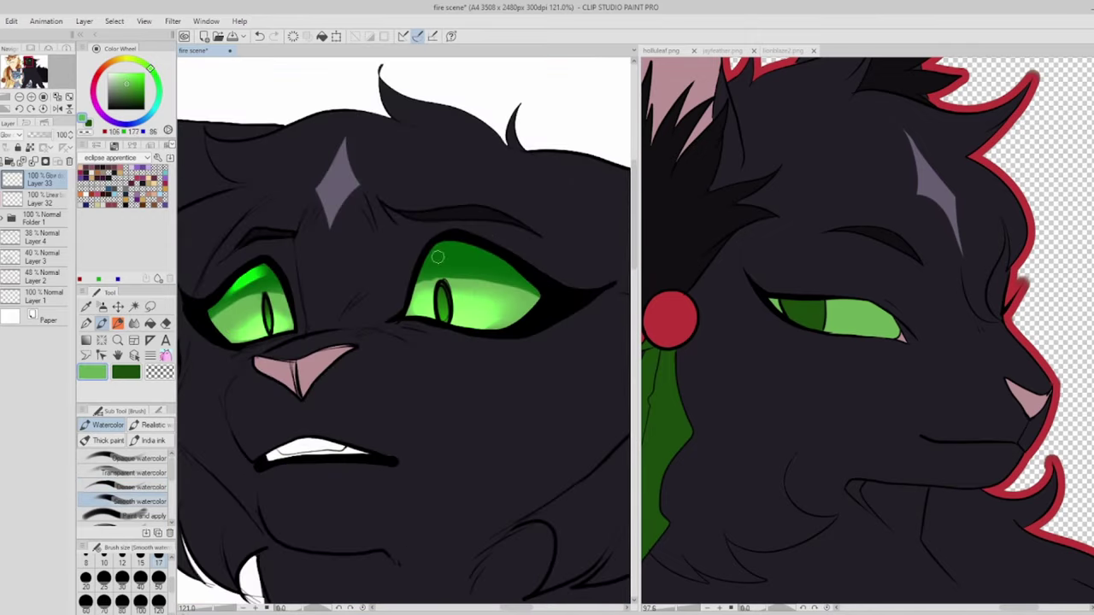
left_click_drag(453, 251, 501, 257)
key("bracketleft")
key("bracketleft")
key("bracketleft")
key("bracketleft")
key("bracketleft")
key("ctrl+0")
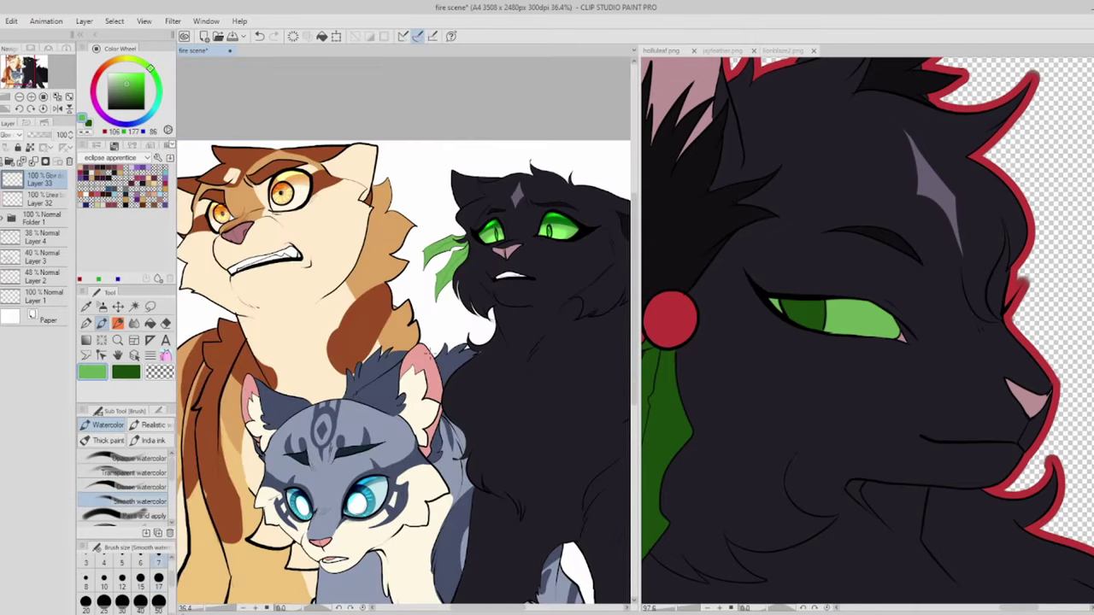
Step: Add light green and white highlights to the Hollyleaf cat's eyes on a new Add (Glow) layer
key("ctrl+shift+n")
scroll(574, 209, "up", 5)
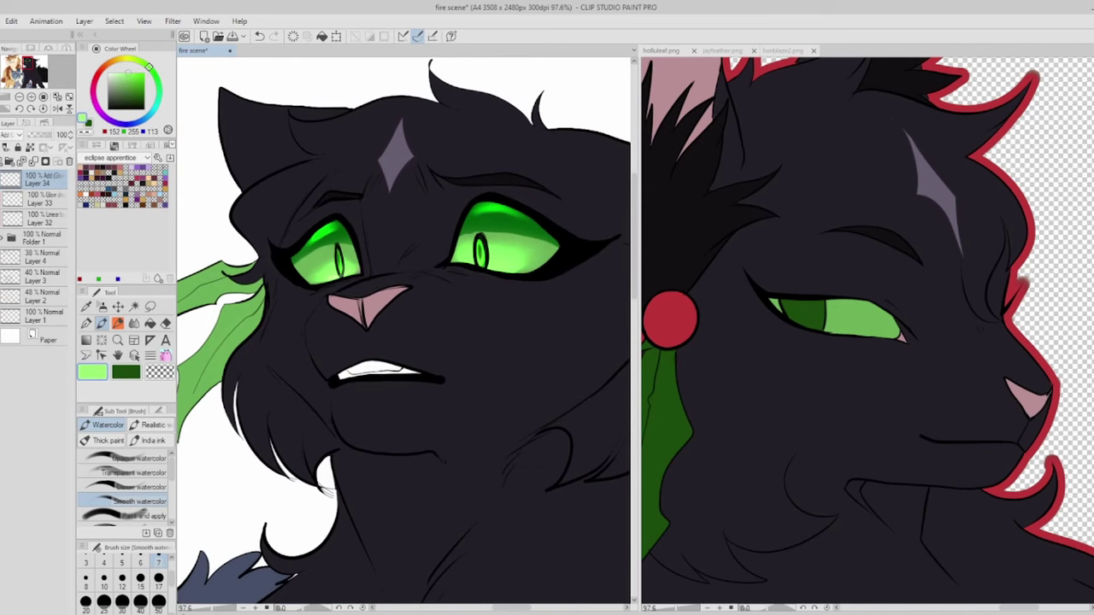
scroll(403, 333, "down", 8)
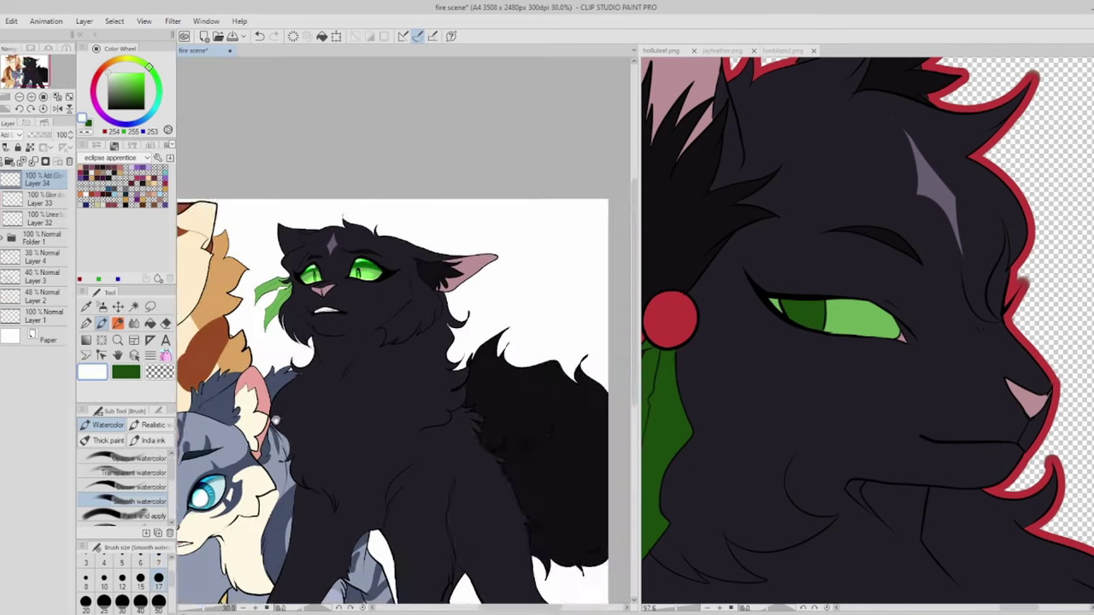
Step: Cover all three cats with a crimson fill on a new top layer set to Multiply
key("ctrl+shift+n")
key("g")
left_click(123, 188)
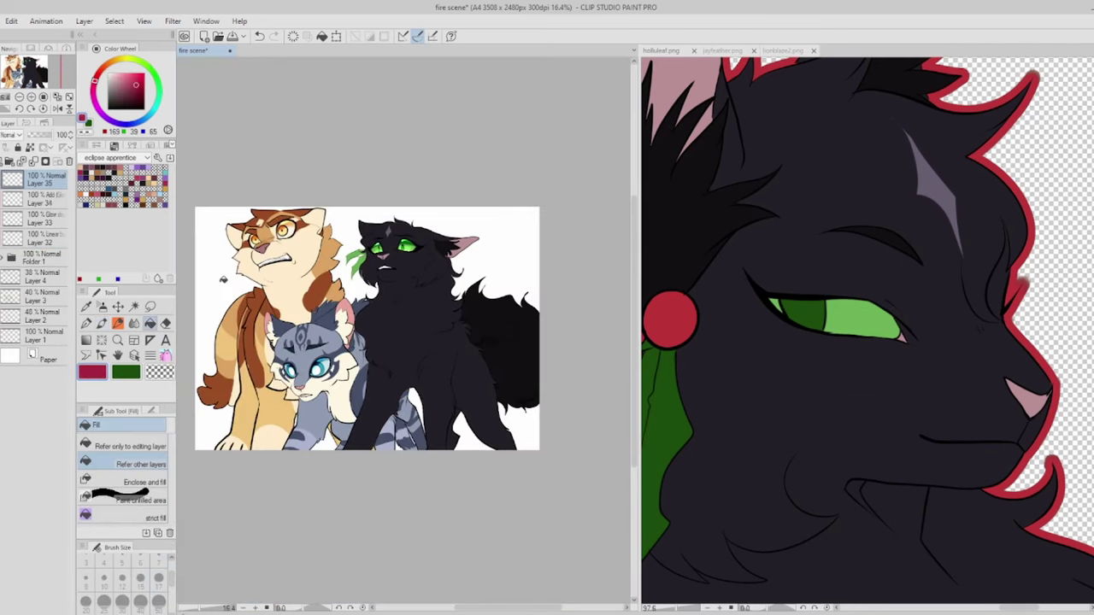
left_click(128, 446)
left_click(367, 329)
Step: Fill a new layer behind the cats with a dark brown to orange gradient sampled from the forest fire photo
key("ctrl+shift+n")
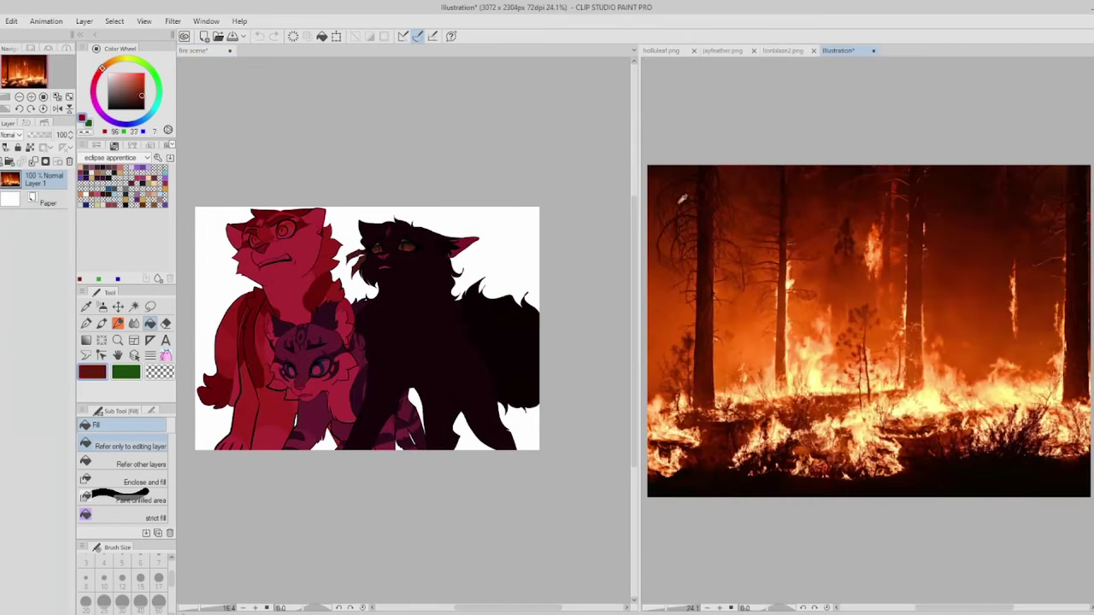
left_click(248, 427)
key("g")
left_click_drag(322, 171, 415, 464)
key("b")
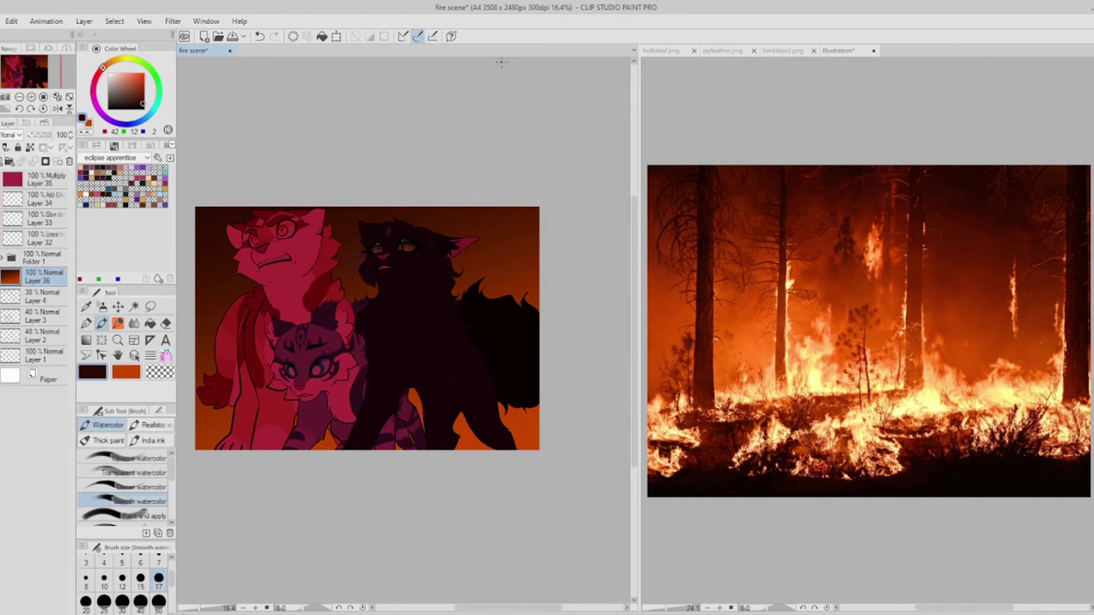
Step: Paint hazy orange smoke across the background behind the cats with a large Dense watercolor brush
left_click(513, 419, "alt")
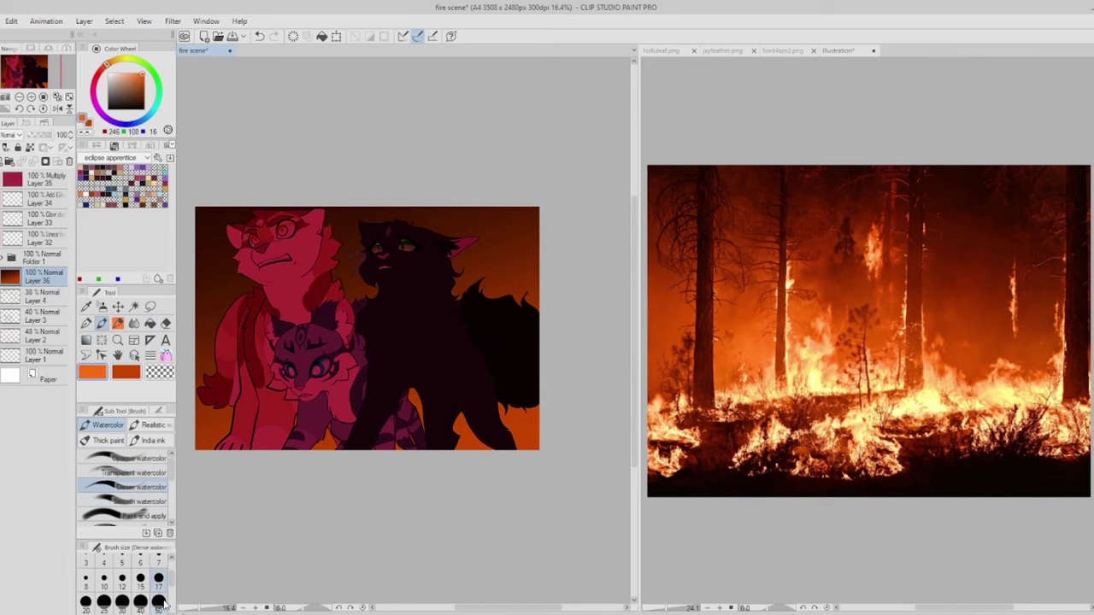
left_click(137, 487)
left_click_drag(504, 295, 526, 277)
left_click_drag(346, 299, 376, 269)
mouse_move(214, 308)
left_mouse_down()
mouse_move(218, 440)
mouse_move(235, 282)
left_mouse_up()
mouse_move(205, 436)
left_mouse_down()
mouse_move(244, 415)
mouse_move(227, 256)
left_mouse_up()
key("bracketright")
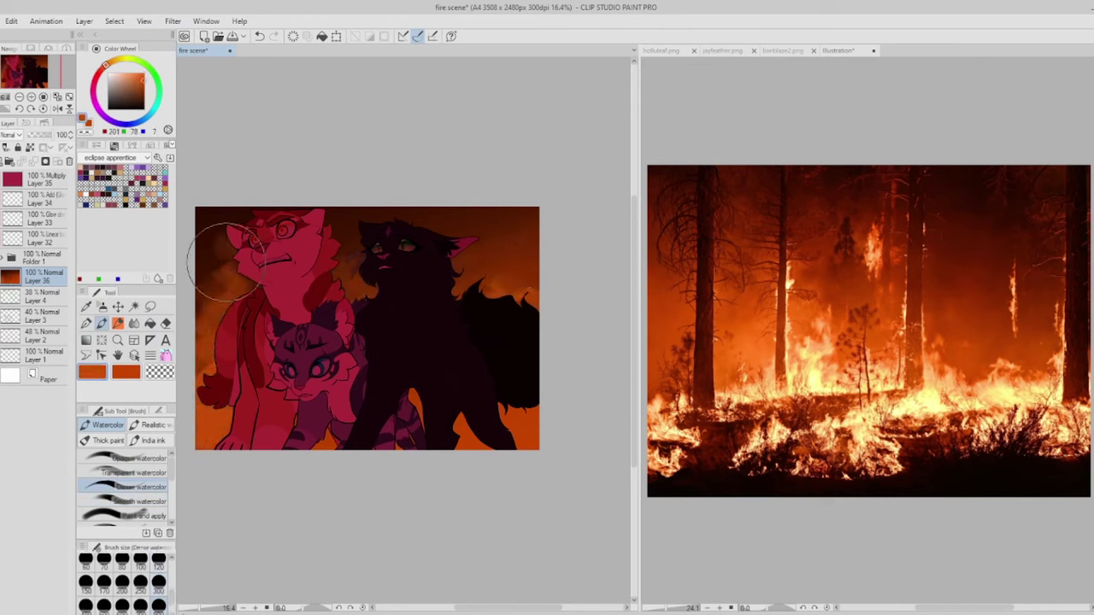
Step: Rework the background smoke with darker brown and orange patches, undoing unwanted strokes
key("ctrl+z")
key("ctrl+z")
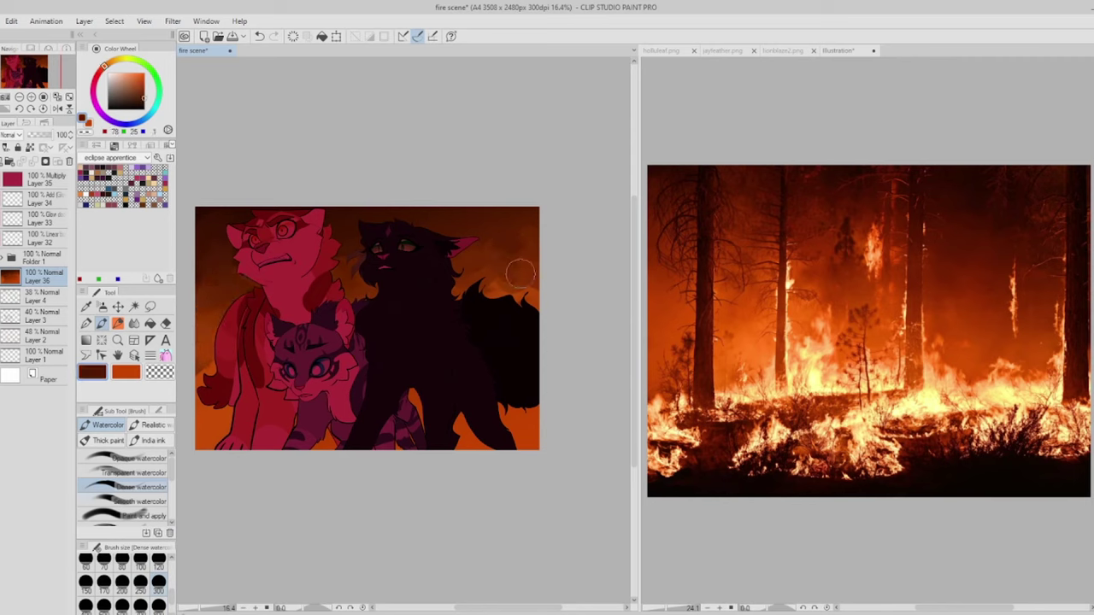
key("ctrl+z")
key("ctrl+z")
key("ctrl+z")
key("ctrl+z")
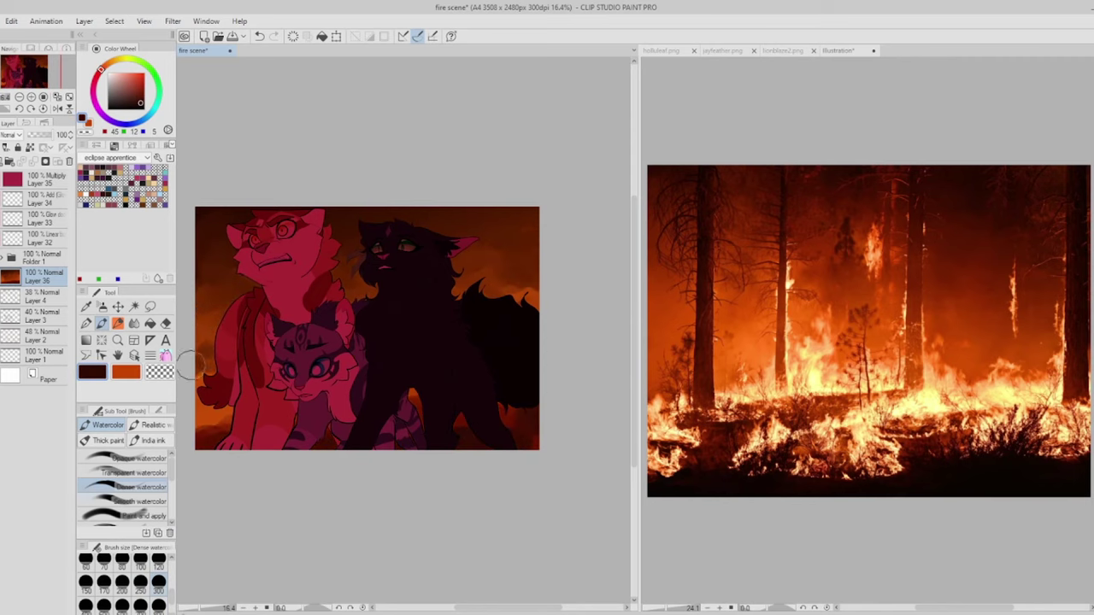
Step: Paint dark brown tree trunks and branches into the smoky background, following the forest fire photo
key("ctrl+z")
key("ctrl+z")
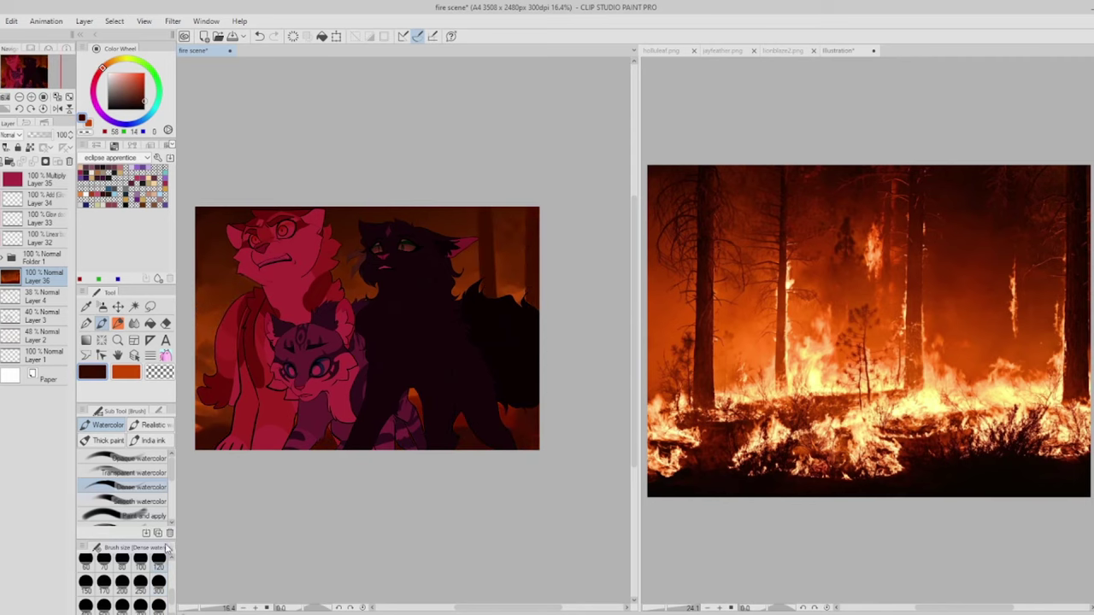
key("ctrl+z")
key("ctrl+z")
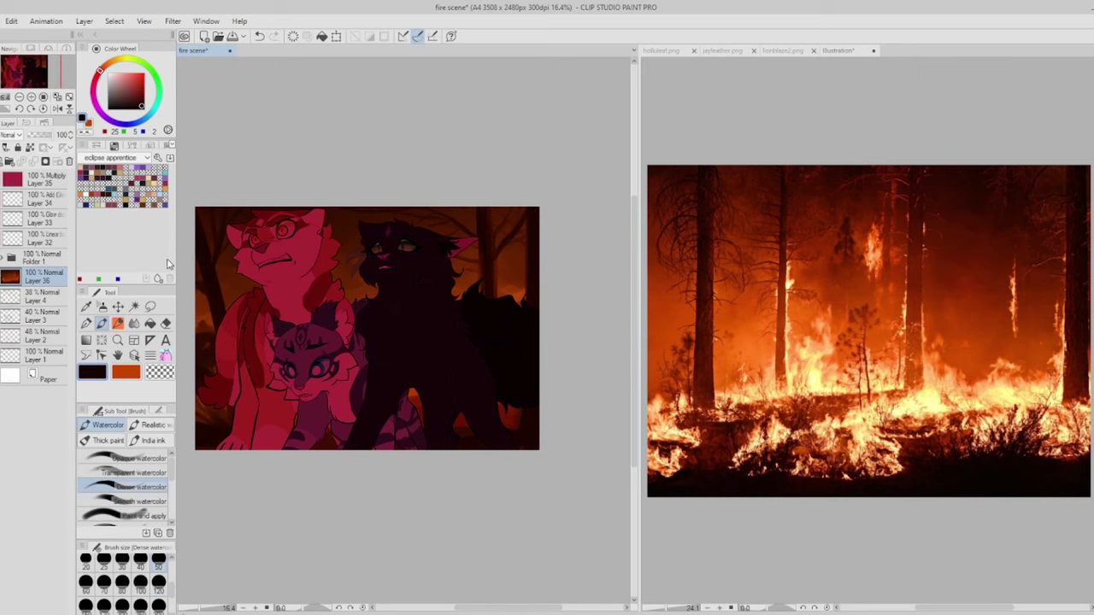
Step: Paint bright orange flames around the cats on a new layer above the forest background
key("ctrl+minus")
key("ctrl+shift+n")
left_click_drag(495, 291, 435, 222)
left_click_drag(402, 385, 350, 290)
left_click_drag(247, 265, 220, 346)
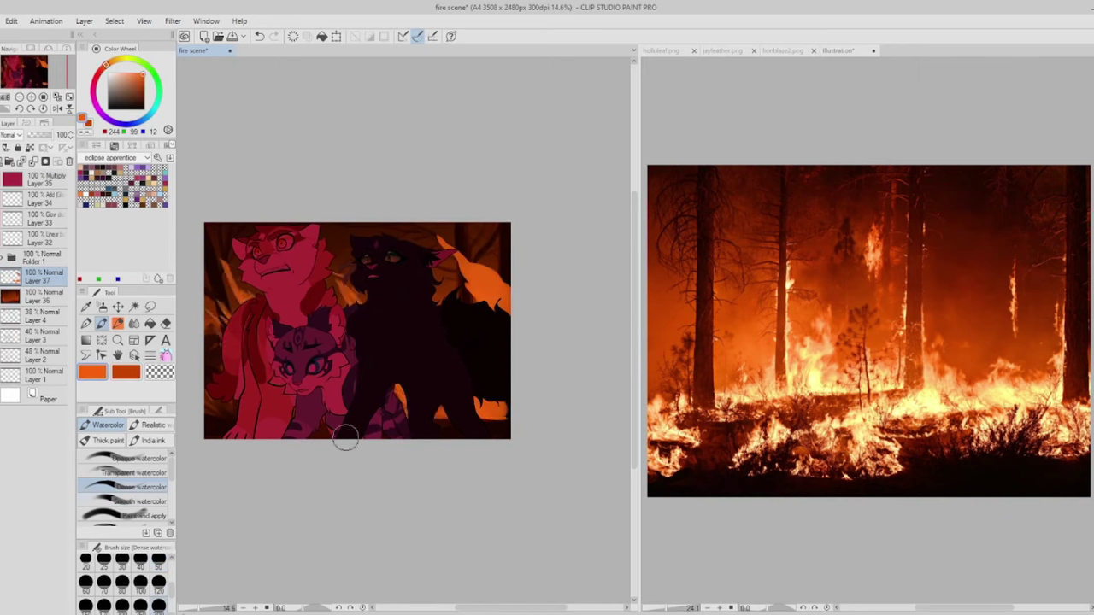
left_click_drag(215, 260, 213, 372)
left_click_drag(215, 394, 219, 428)
left_click_drag(496, 398, 500, 437)
left_click_drag(222, 385, 227, 438)
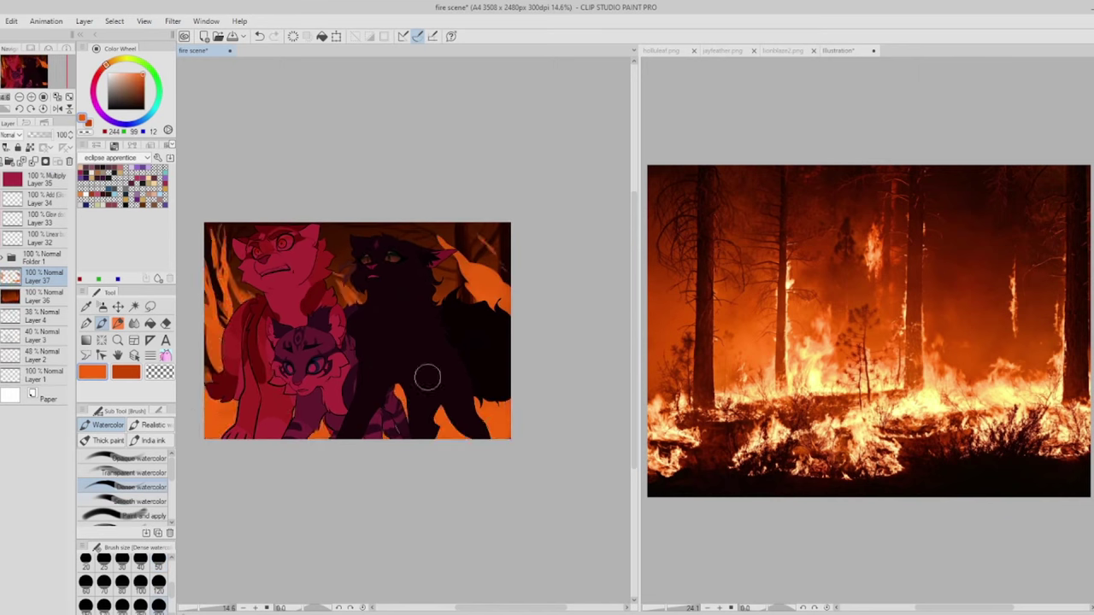
Step: Duplicate the flames layer, recolour the copy magenta-pink and set it to Linear light
key("p")
key("alt+Delete")
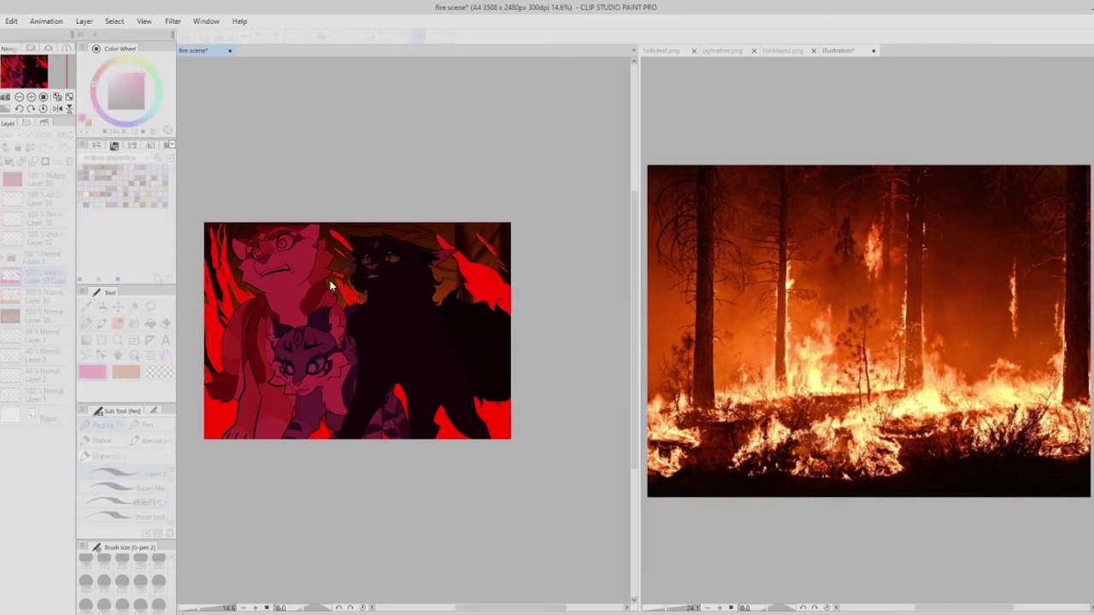
Step: Paint golden-yellow flame cores and small sparks behind the cats on a new Add (Glow) layer
key("ctrl+shift+n")
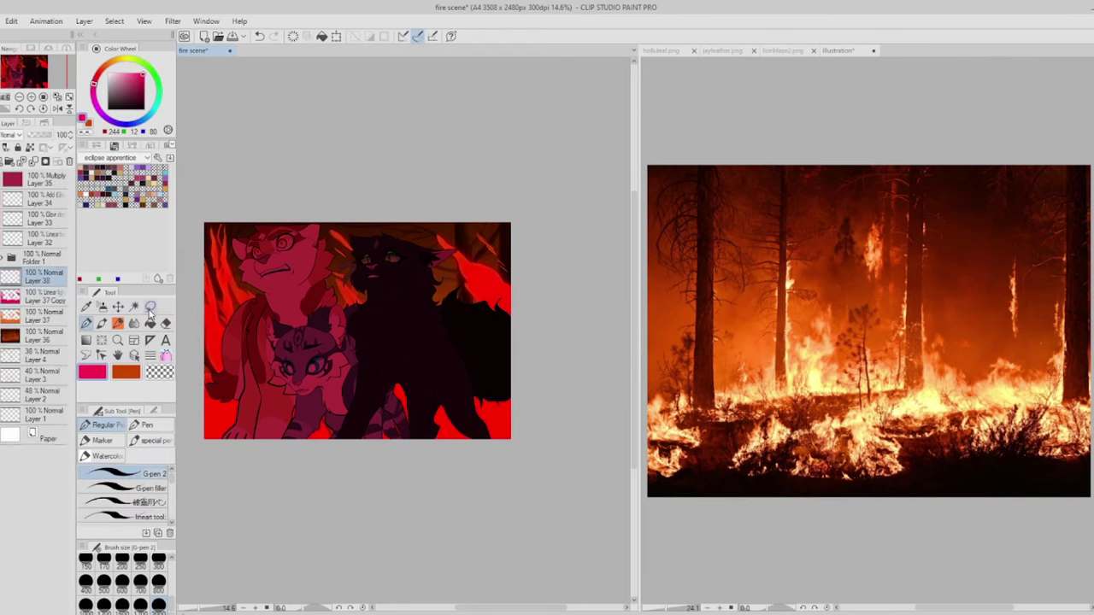
key("b")
mouse_move(196, 257)
left_mouse_down()
mouse_move(221, 236)
mouse_move(226, 371)
mouse_move(334, 273)
mouse_move(333, 232)
mouse_move(462, 250)
mouse_move(461, 297)
left_mouse_up()
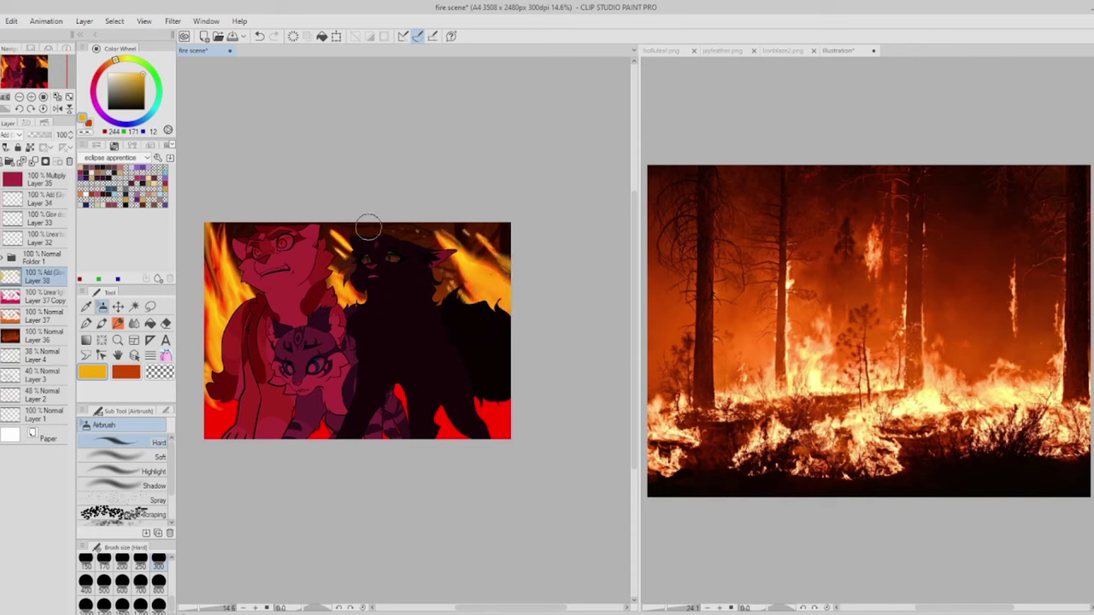
key("ctrl+z")
Step: Clear the red overlay from the lower flames and paint dark brown ground over them on the orange flames layer
key("alt+bracketleft")
key("alt+bracketleft")
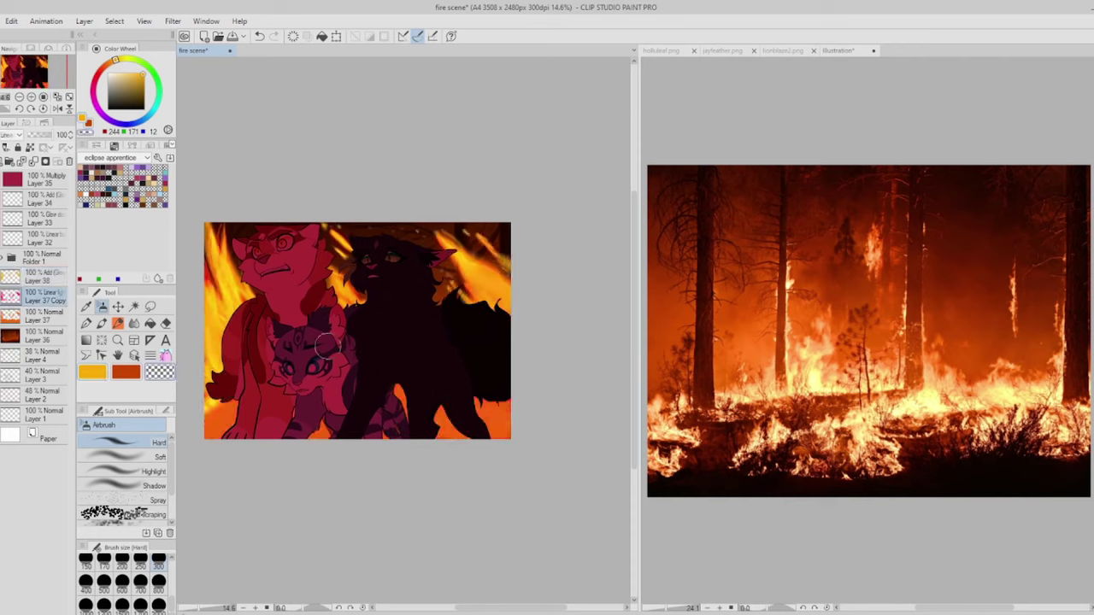
key("b")
left_click(410, 402, "alt")
left_click_drag(440, 423, 490, 430)
key("alt+bracketright")
key("c")
key("alt+bracketleft")
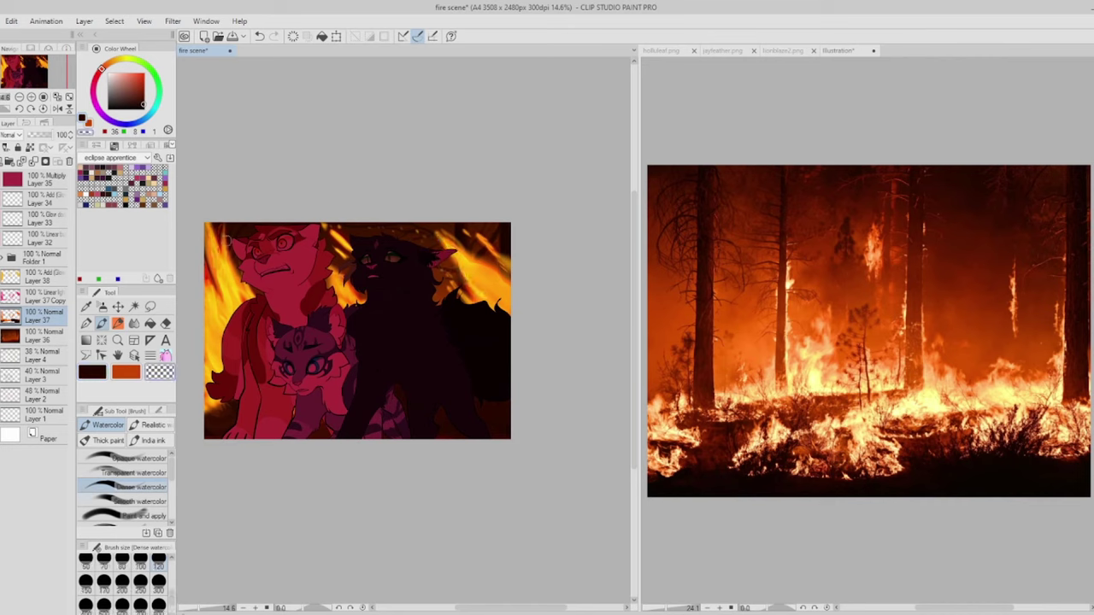
Step: Paint orange foreground flames in front of the Hollyleaf cat's lower body on a new topmost layer
key("alt+bracketright")
key("alt+bracketright")
key("ctrl+shift+n")
mouse_move(506, 428)
left_mouse_down()
mouse_move(469, 376)
mouse_move(471, 342)
left_mouse_up()
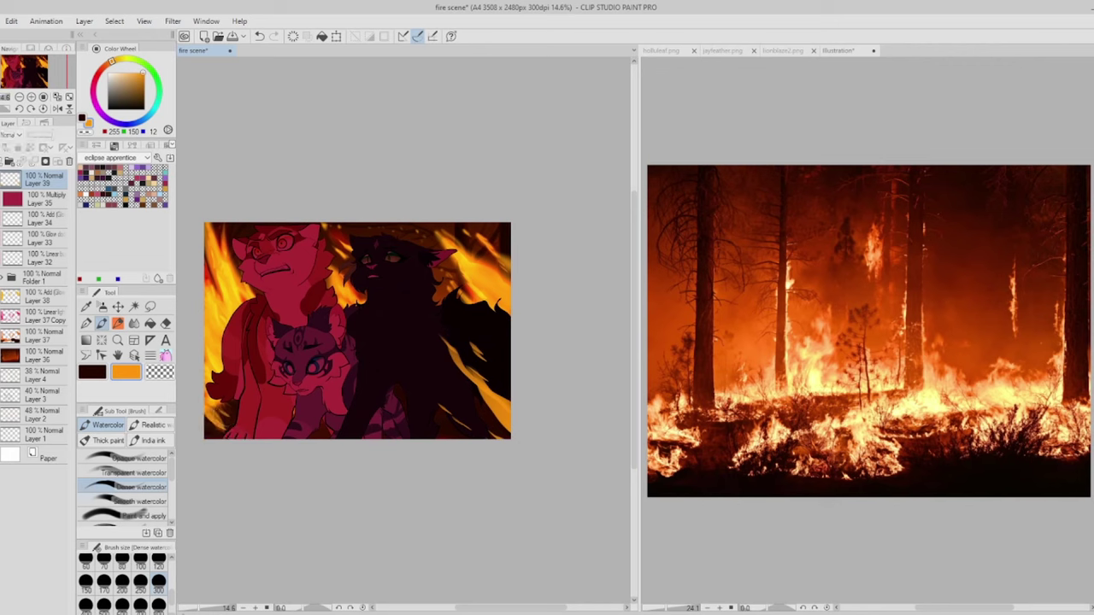
Step: Duplicate the foreground flames layer and set the copy to Linear light at 50% opacity
key("ctrl+j")
key("ctrl+u")
key("Escape")
key("alt+bracketleft")
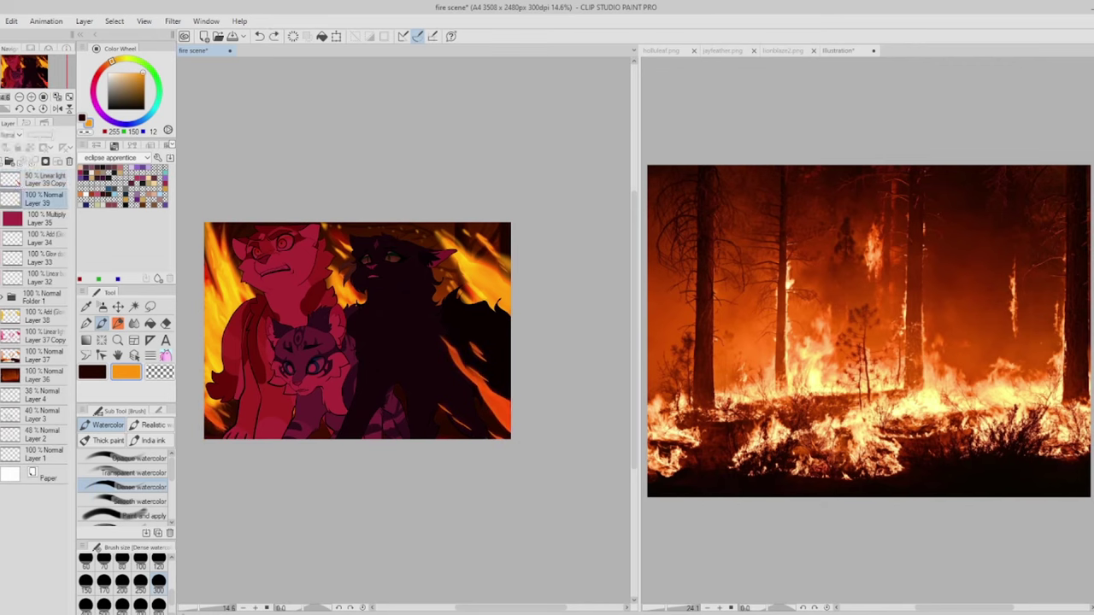
Step: Add two more copies of the foreground flames, one set to Glow dodge and one to Add (Glow)
key("ctrl+j")
key("ctrl+j")
scroll(377, 295, "down", 1)
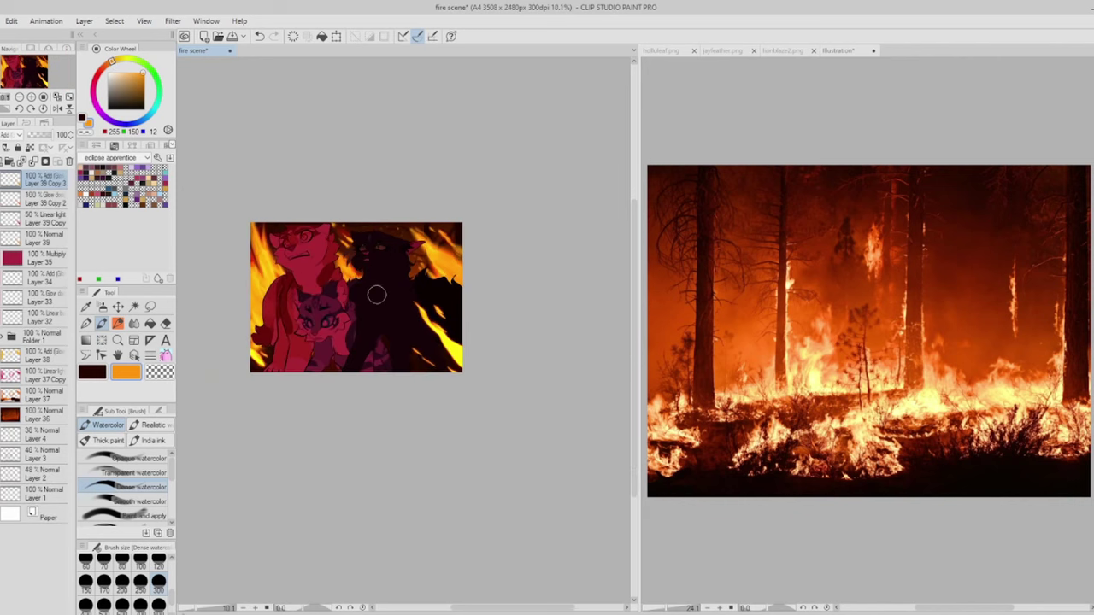
Step: Paint orange firelight along the Lionblaze cat's ear and cheek fur on the Multiply layer
scroll(377, 294, "up", 3)
key("alt+bracketleft")
key("alt+bracketleft")
key("alt+bracketleft")
key("alt+bracketleft")
scroll(377, 295, "up", 1)
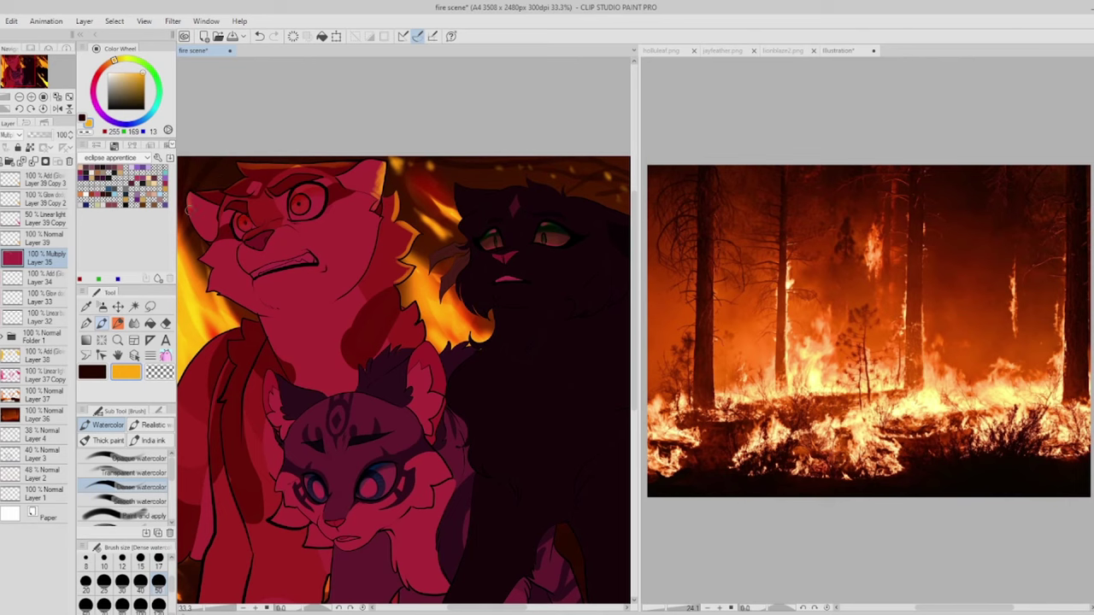
left_click_drag(252, 309, 333, 288)
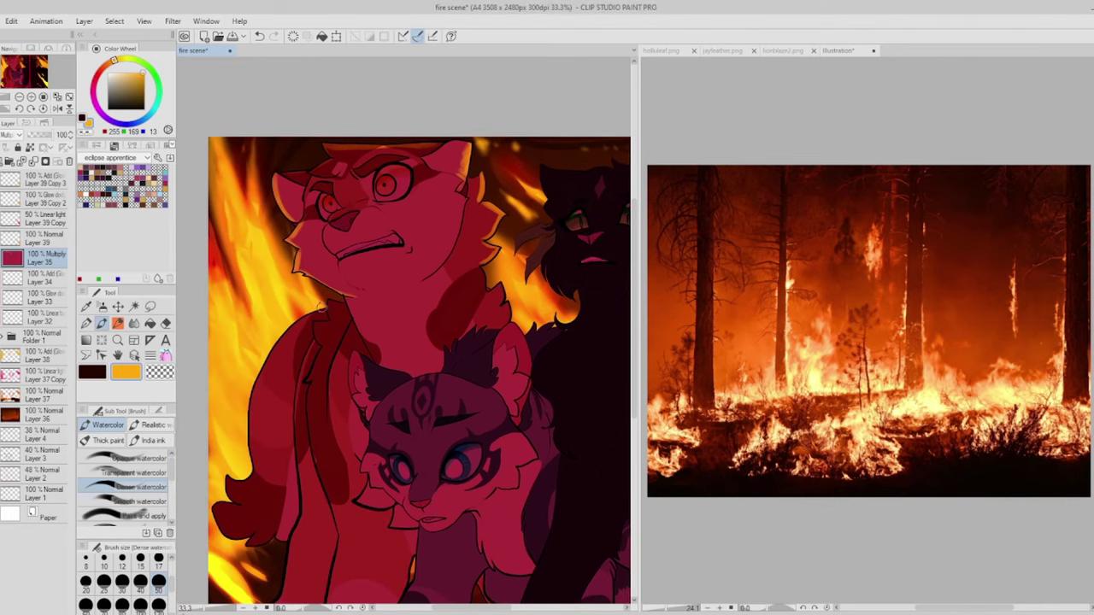
Step: Paint orange firelight over the Lionblaze cat's tail edge, forelegs, paws and eyes on the Multiply layer
left_click_drag(235, 525, 310, 436)
left_click_drag(277, 248, 331, 477)
left_click_drag(337, 523, 356, 614)
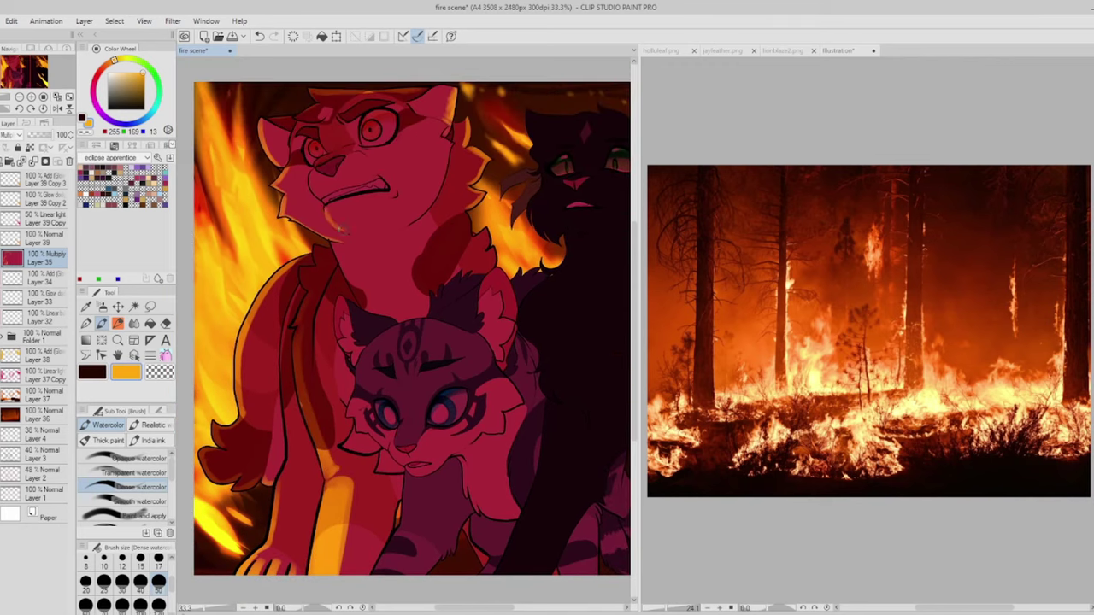
left_click_drag(412, 340, 415, 362)
left_click_drag(579, 212, 416, 263)
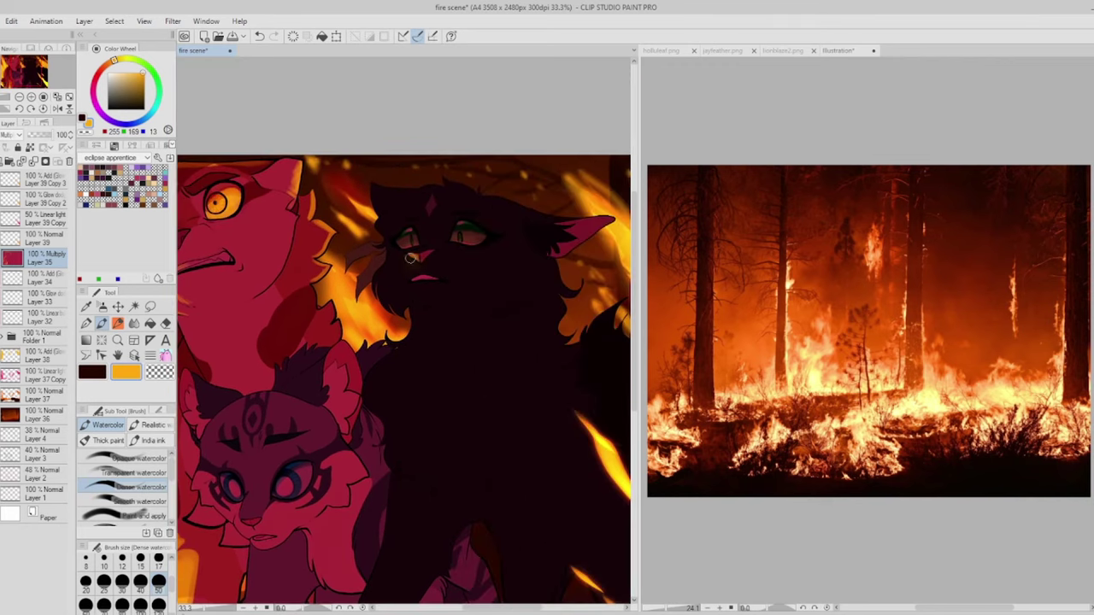
Step: Glaze soft orange light over the Hollyleaf cat's face and chest and the other cats' bodies with the smooth watercolor brush
left_click(132, 501)
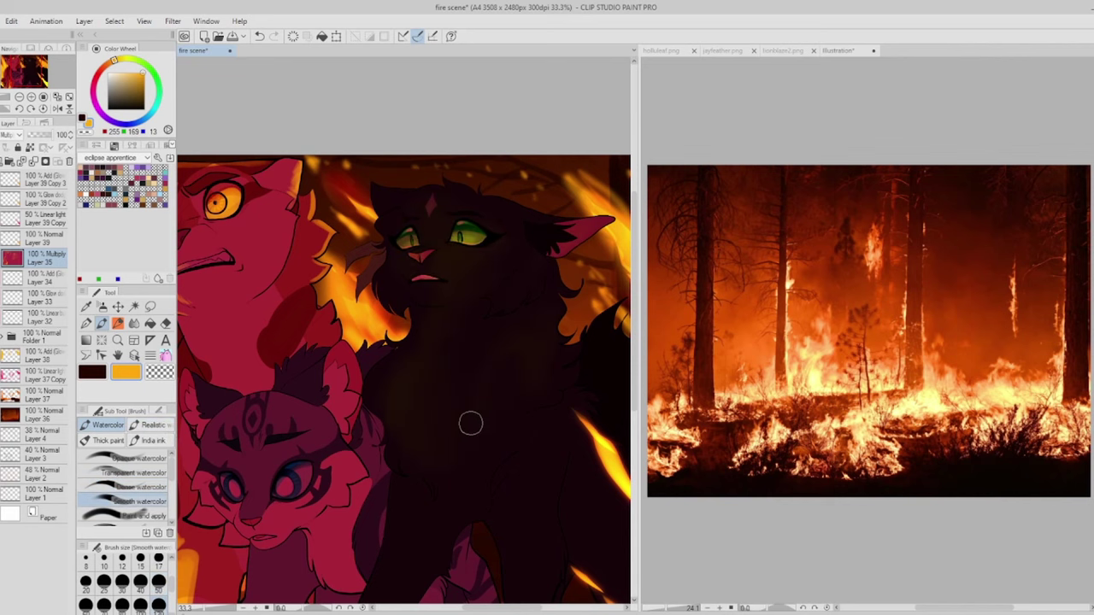
scroll(504, 508, "down", 5)
scroll(367, 385, "left", 2)
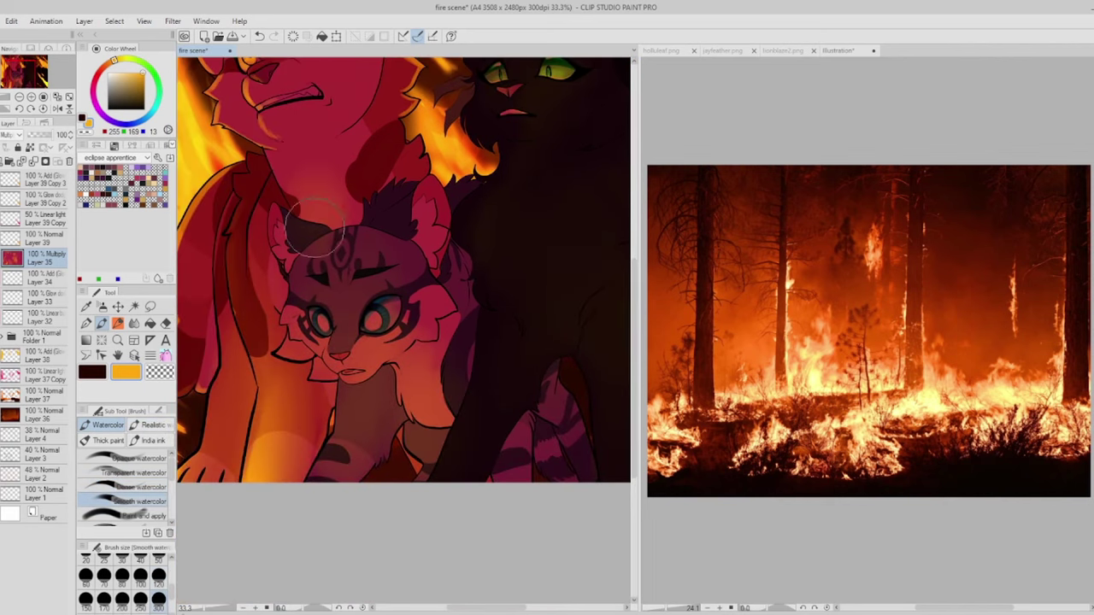
scroll(283, 307, "up", 2)
Step: Paint denser orange light on the Lionblaze cat's chest fur and the Jayfeather cat's muzzle and eyes with the dense watercolor brush
left_click(133, 486)
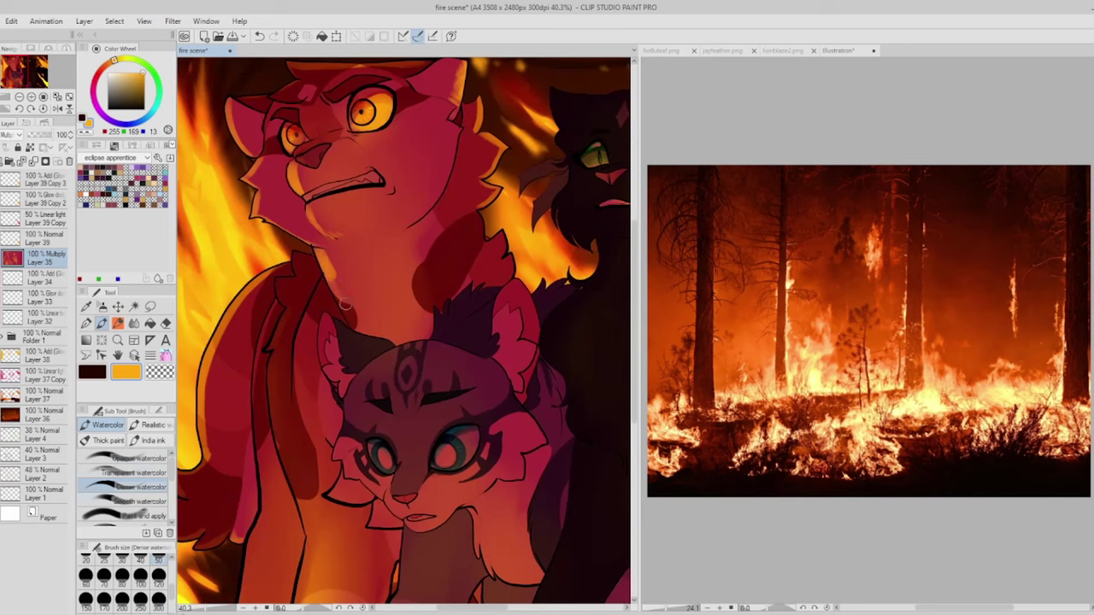
scroll(403, 331, "down", 3)
key("ctrl+0")
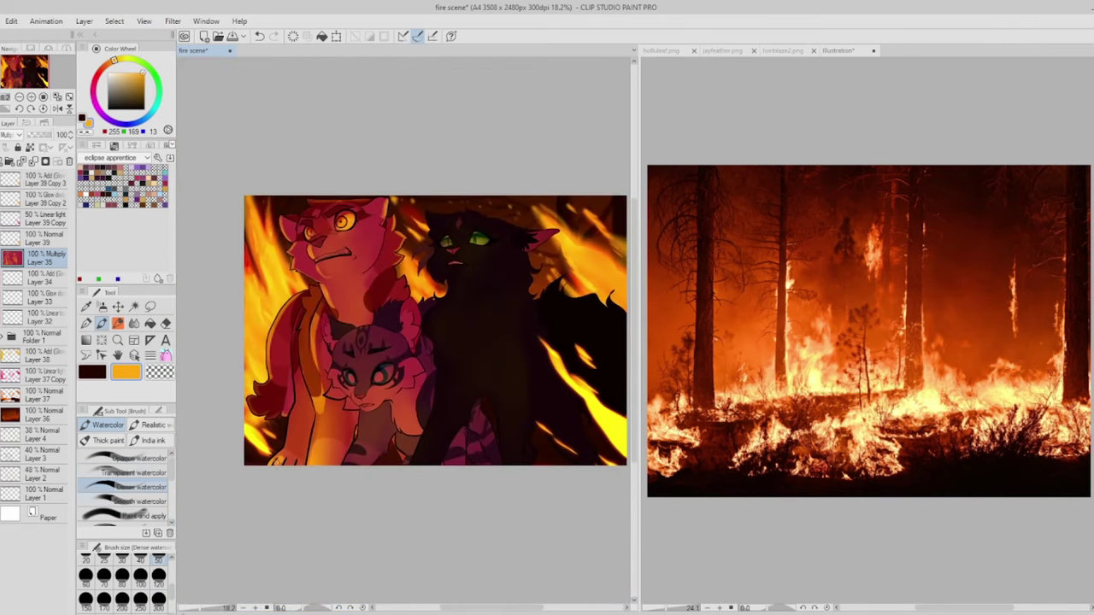
scroll(409, 203, "up", 2)
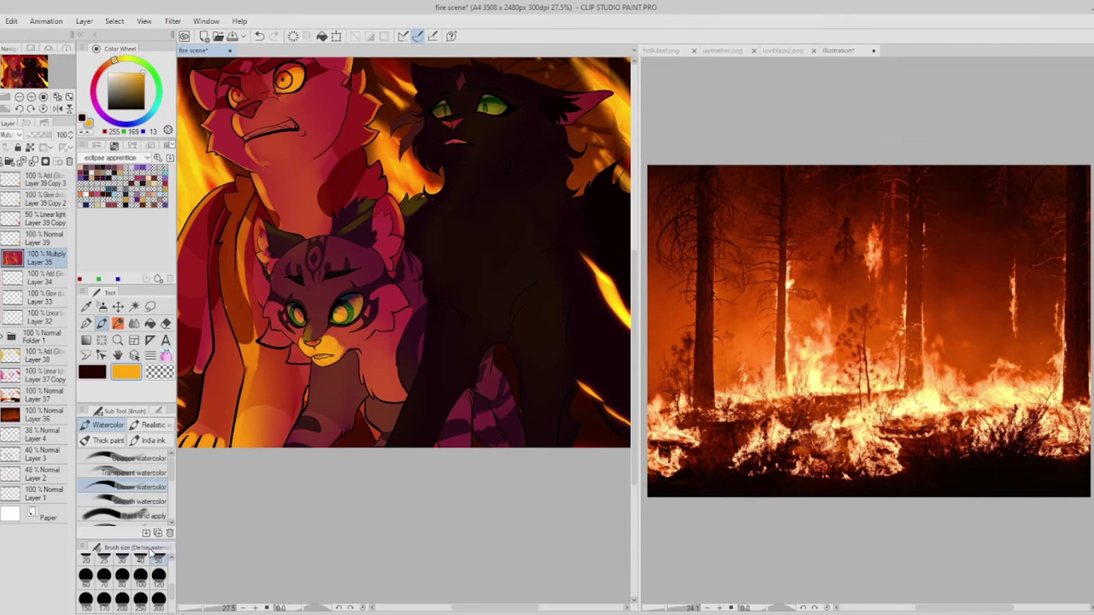
Step: Build up soft orange light across the Jayfeather cat's face, forehead, chest and foreleg with the smooth watercolor brush
scroll(295, 410, "up", 1)
left_click(132, 501)
mouse_move(346, 338)
left_mouse_down()
mouse_move(393, 282)
mouse_move(274, 257)
left_mouse_up()
left_click_drag(265, 324, 359, 222)
left_click_drag(282, 214, 359, 214)
left_click_drag(350, 376, 283, 466)
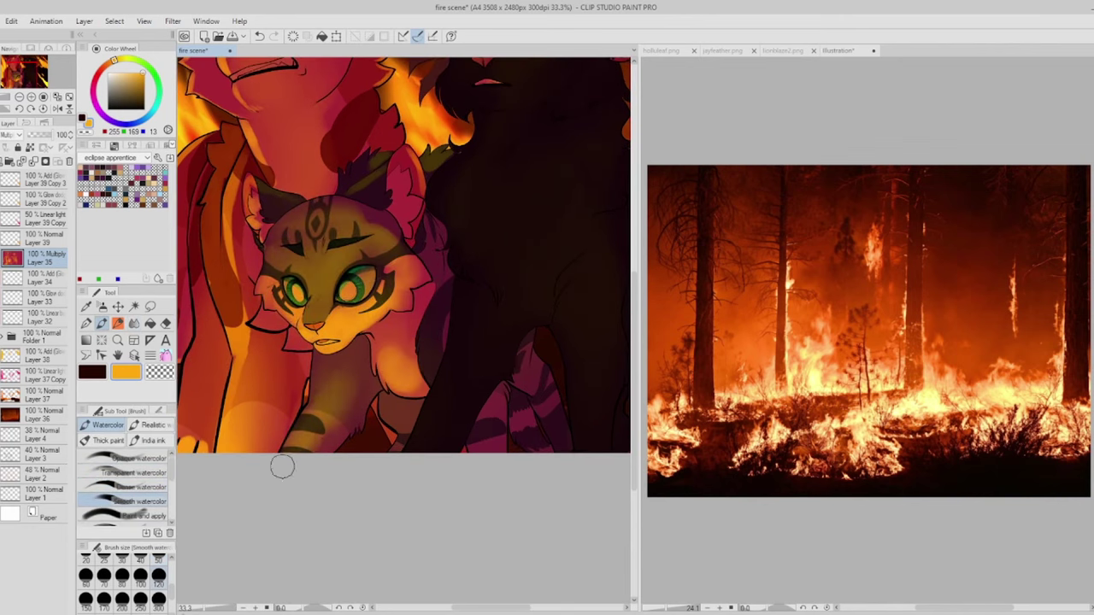
Step: Paint orange firelight on the striped hind leg and the Hollyleaf cat's muzzle, cheek fur and ear, using the sampled orange
scroll(283, 467, "down", 1)
left_click(133, 487)
left_click_drag(346, 480, 465, 491)
left_click(297, 391, "alt")
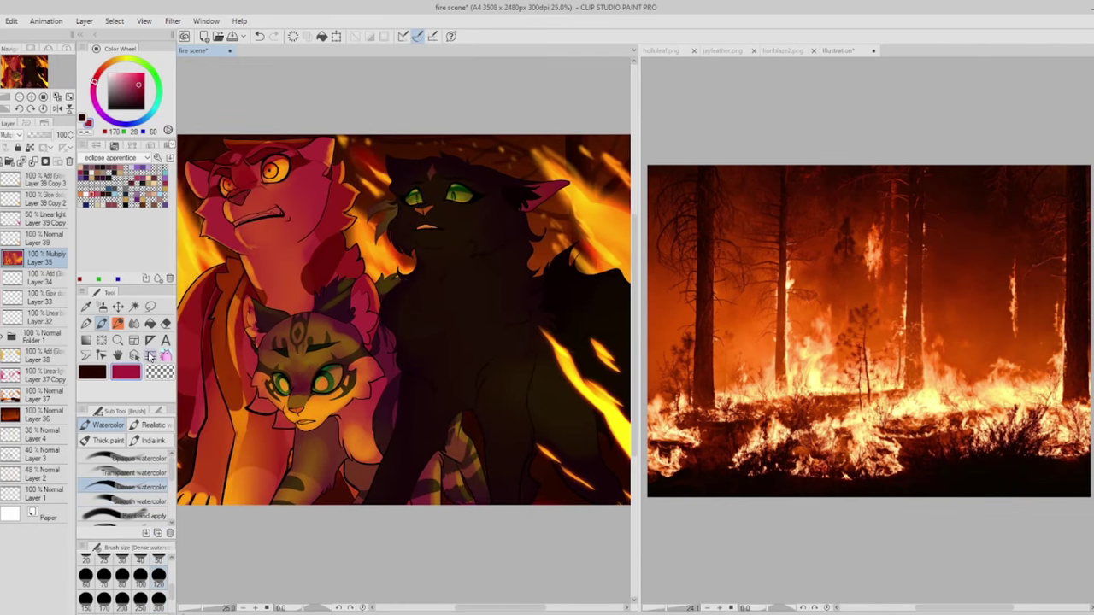
left_click(298, 371, "alt")
left_click_drag(297, 371, 186, 411)
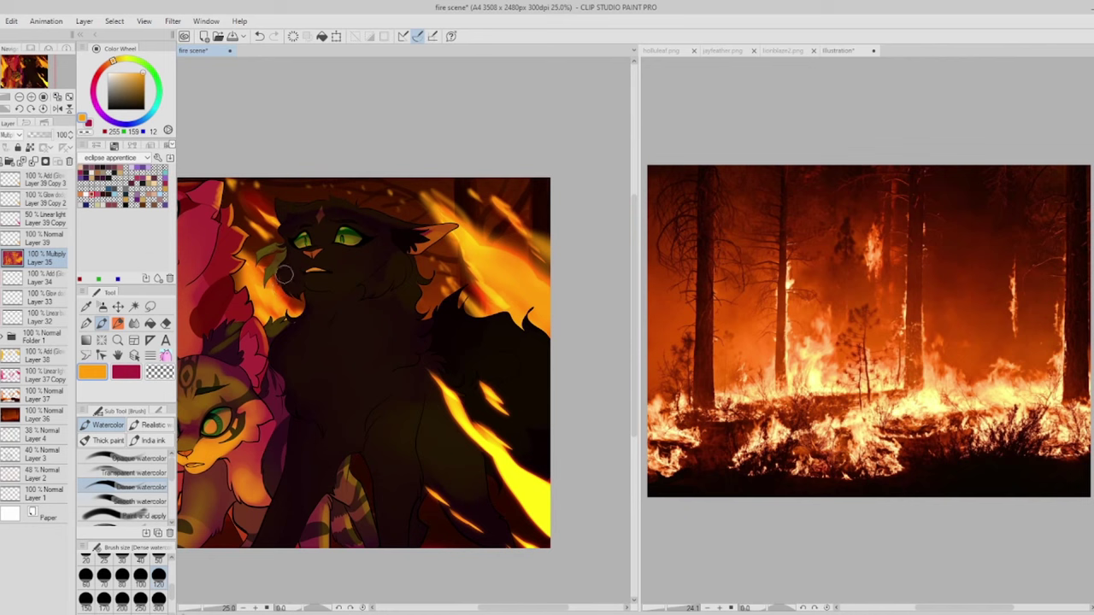
Step: Duplicate the Multiply shading layer and place the copy directly above Folder 1 as Color burn at 36% opacity
scroll(438, 371, "down", 1)
left_click(33, 160)
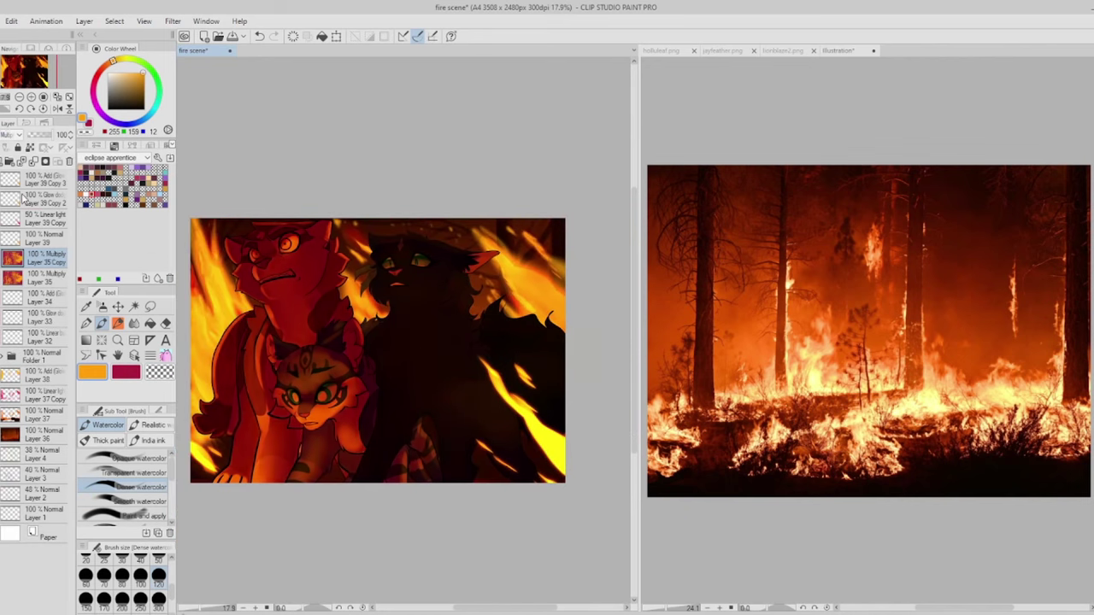
left_click_drag(39, 257, 45, 381)
Step: Add an orange rim glow around the cats' silhouettes on a new Glow dodge layer, with a copy set to Add (Glow)
left_click(27, 357, "ctrl")
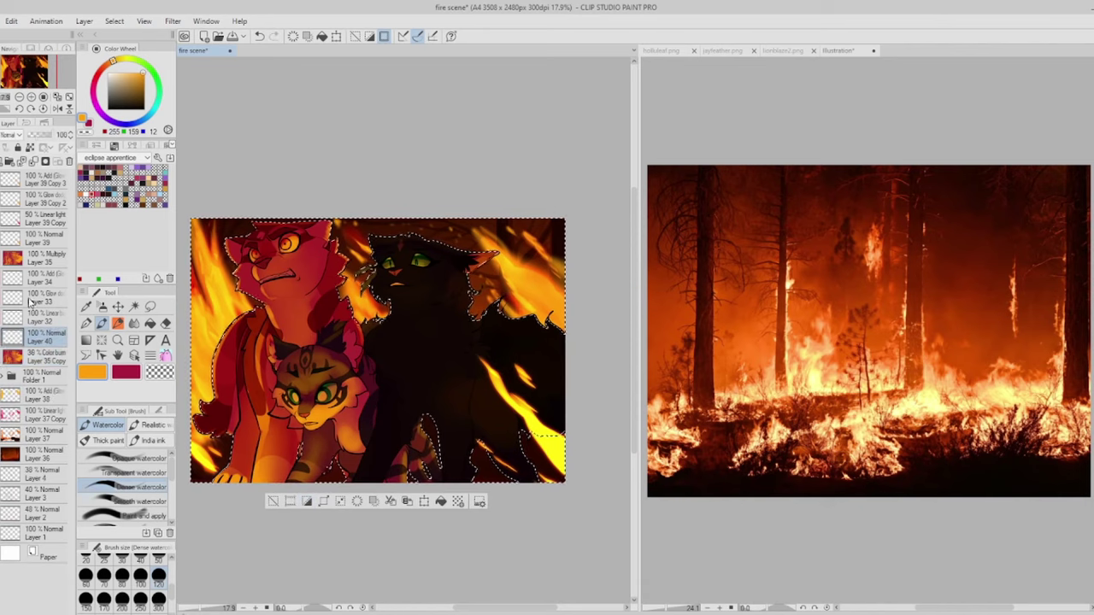
key("ctrl+d")
key("ctrl+c")
key("ctrl+v")
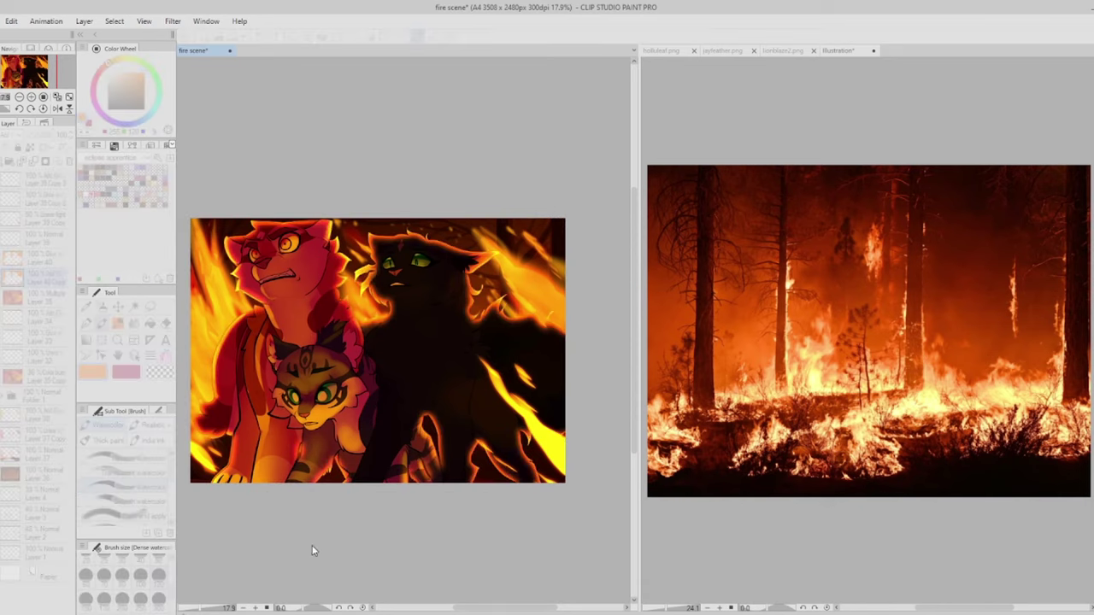
Step: Soften the rim glow inward along the Hollyleaf and Lionblaze cats' outlines with the Blend 3 tool at size 300
scroll(385, 297, "up", 3)
key("j")
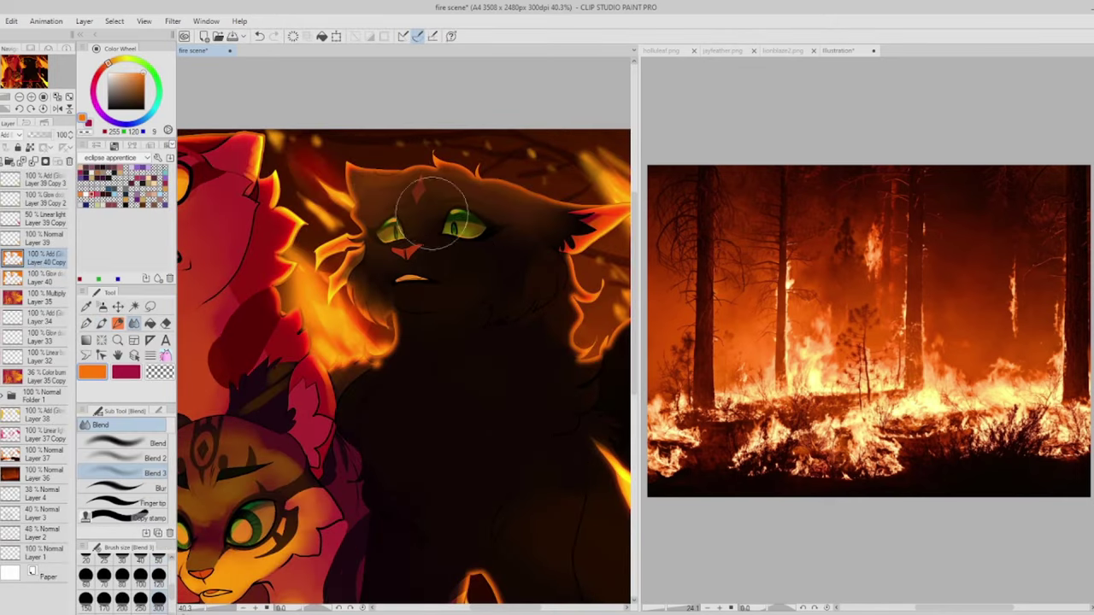
scroll(385, 296, "down", 5)
scroll(275, 498, "down", 2)
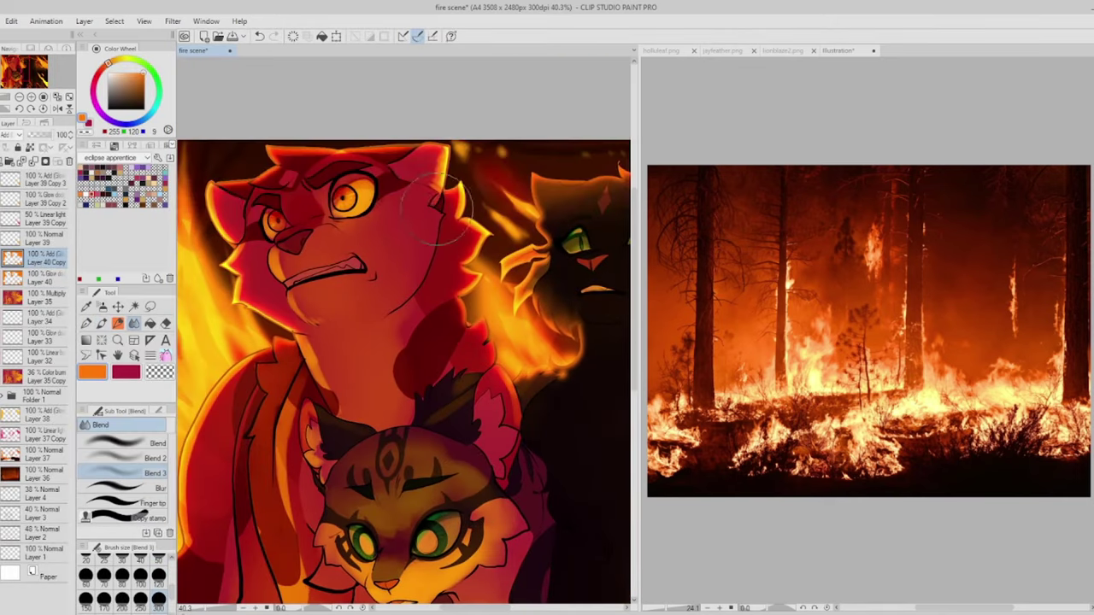
scroll(419, 257, "up", 2)
Step: Refine the glow on the Hollyleaf cat's cheek and neck fur with the watercolor brush and transparent colour, blending its edges
key("b")
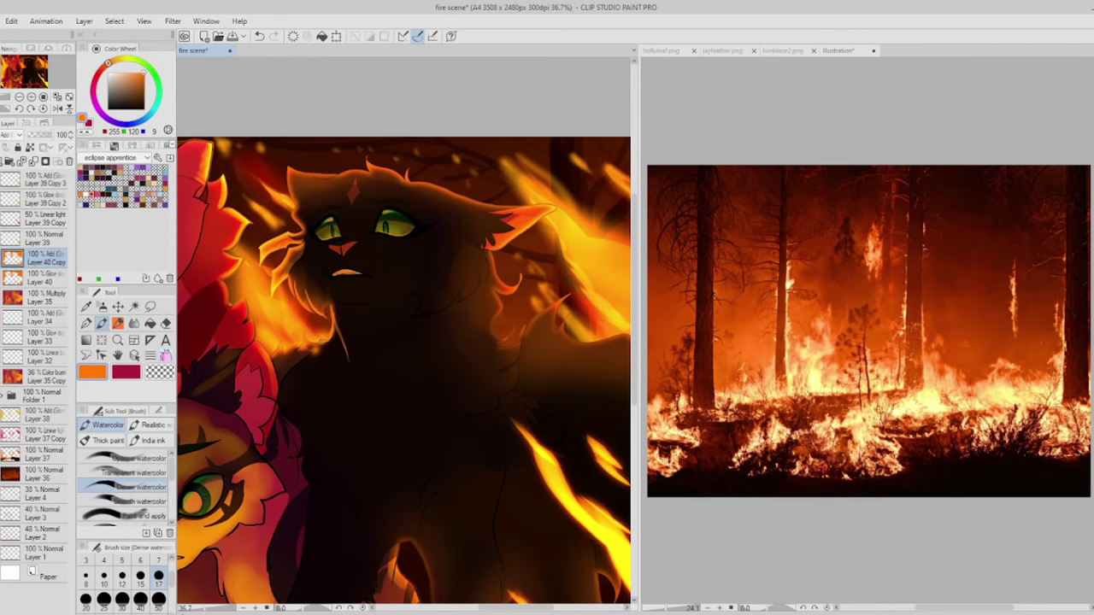
key("c")
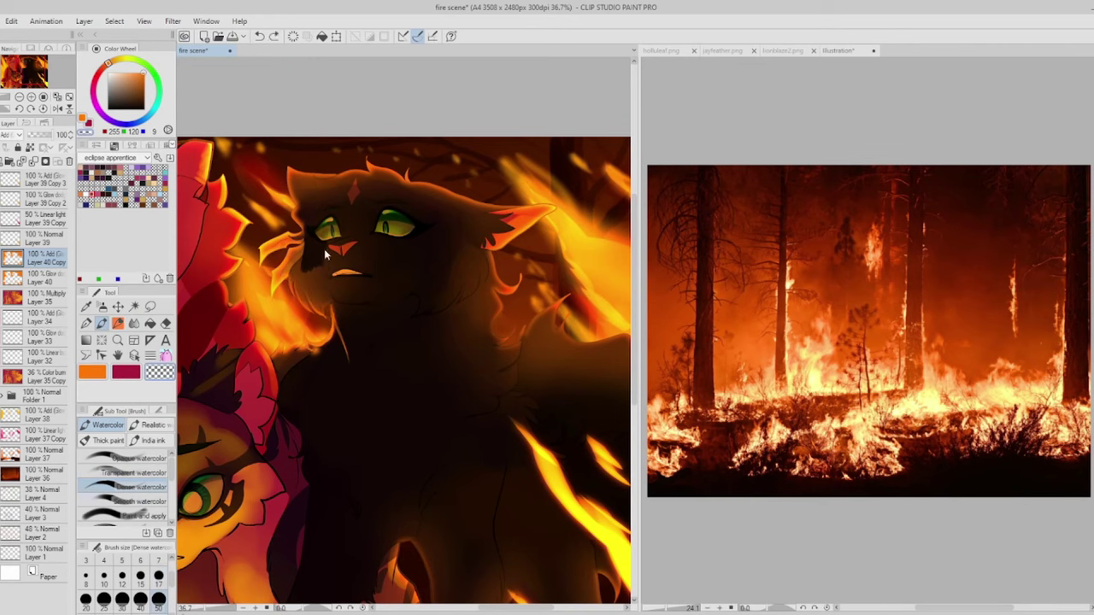
key("j")
scroll(500, 242, "down", 5)
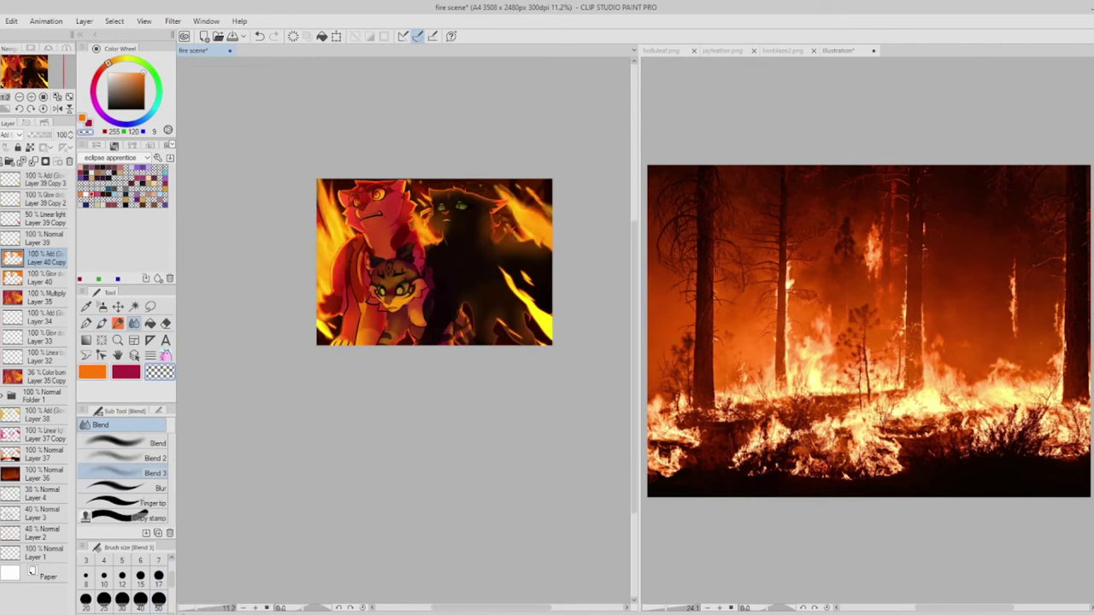
scroll(462, 208, "up", 5)
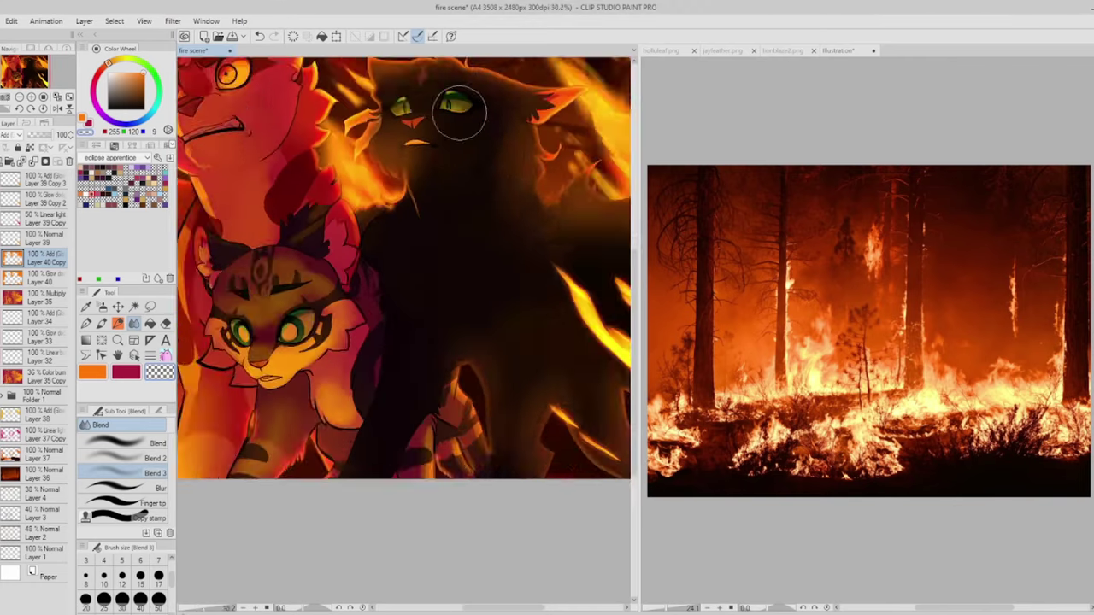
Step: Paint thin orange highlights on the Hollyleaf cat's muzzle and chin fur and blend the surrounding glow
key("b")
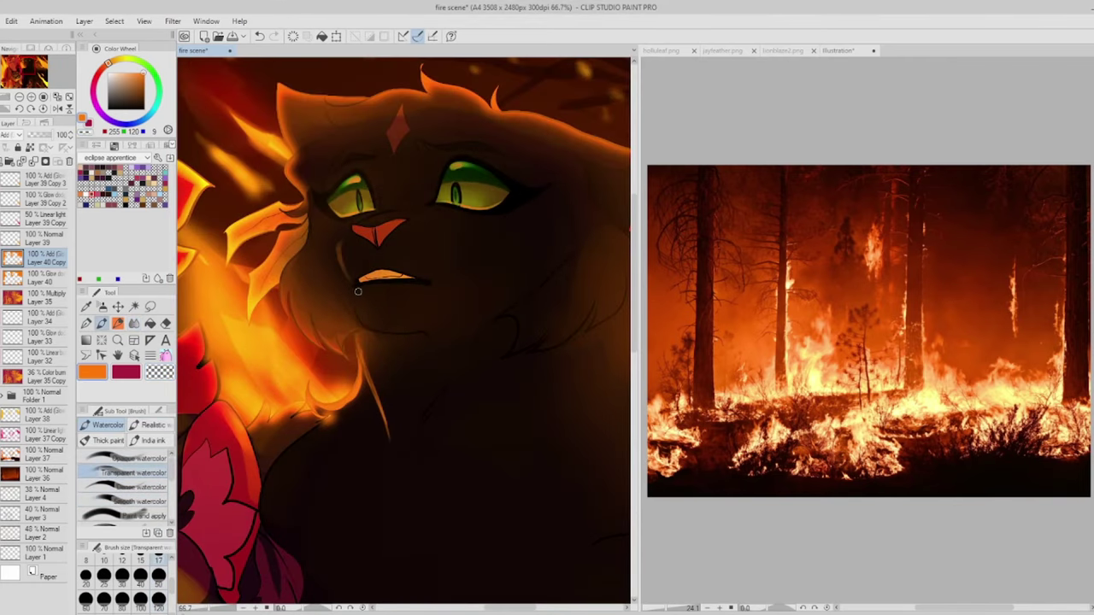
key("j")
scroll(357, 361, "down", 4)
scroll(357, 361, "up", 1)
scroll(294, 496, "up", 1)
key("b")
Step: Paint orange flame reflections in the Hollyleaf cat's eyes on a new Glow dodge layer above the Multiply layer
left_click(52, 296)
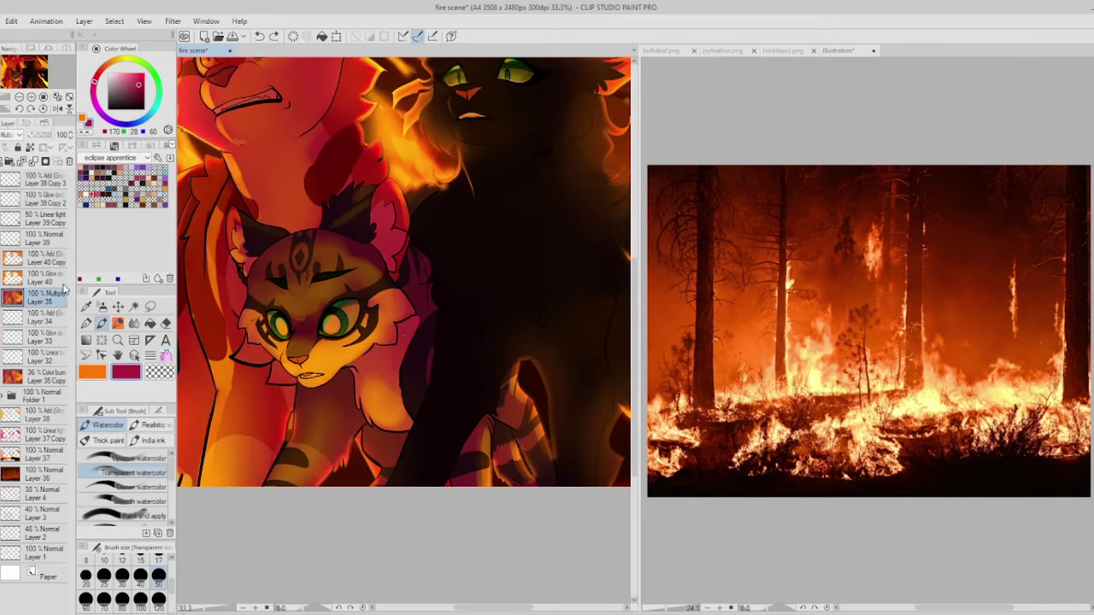
scroll(353, 413, "down", 1)
key("ctrl+shift+n")
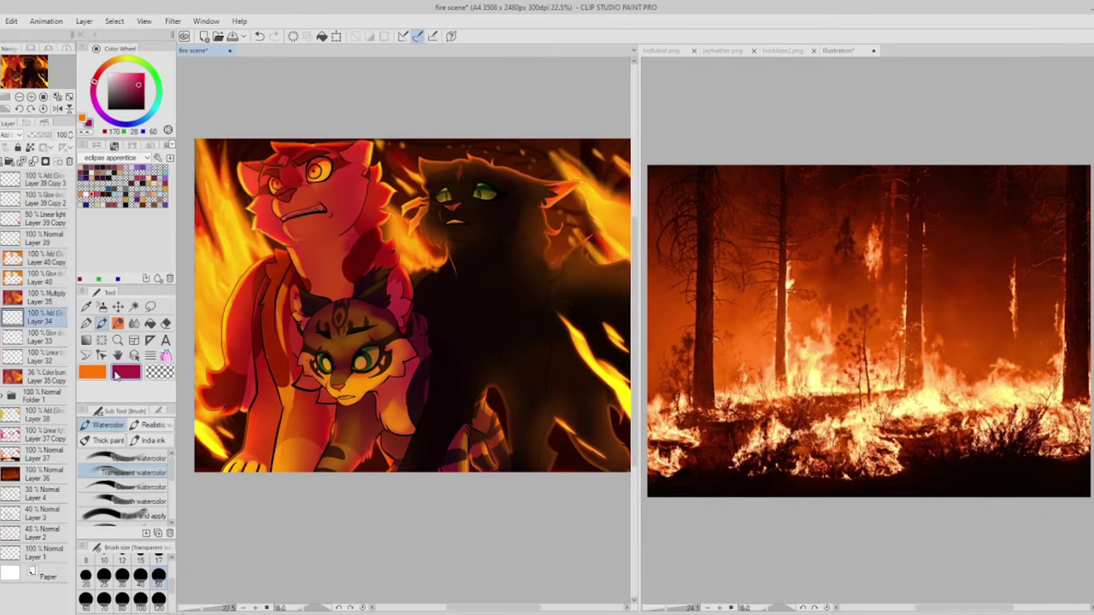
scroll(374, 367, "up", 5)
left_click_drag(376, 368, 462, 333)
left_click_drag(393, 402, 453, 359)
mouse_move(214, 376)
left_mouse_down()
mouse_move(256, 423)
mouse_move(270, 407)
left_mouse_up()
scroll(273, 408, "down", 4)
scroll(262, 268, "up", 4)
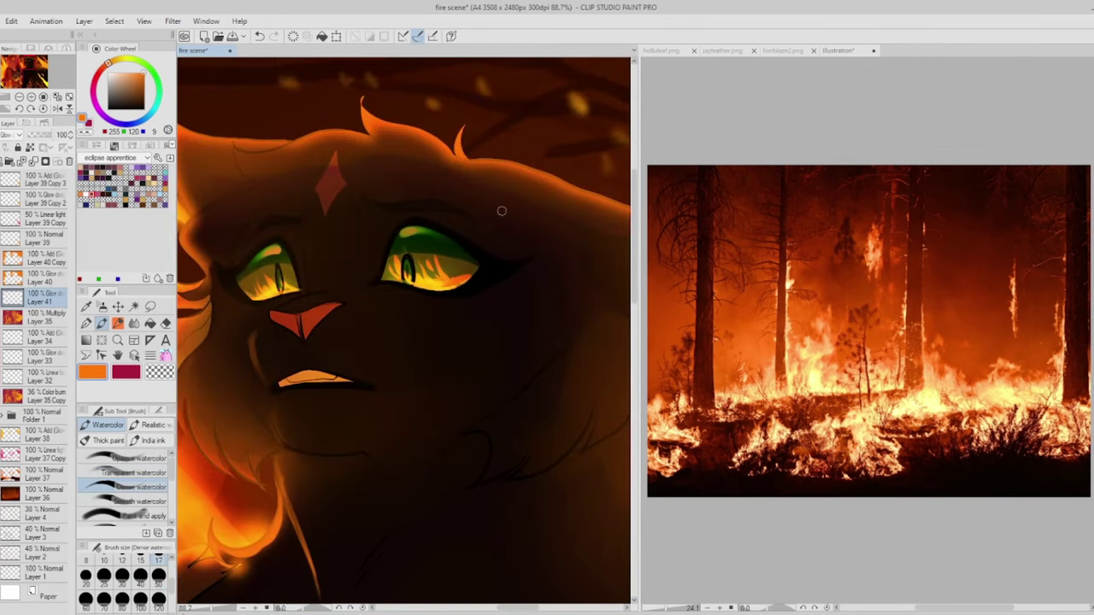
Step: Paint matching flame reflections in the Lionblaze and Jayfeather cats' eyes on the same Glow dodge layer
scroll(502, 210, "down", 4)
scroll(308, 213, "up", 4)
mouse_move(332, 212)
left_mouse_down()
mouse_move(347, 182)
mouse_move(366, 209)
left_mouse_up()
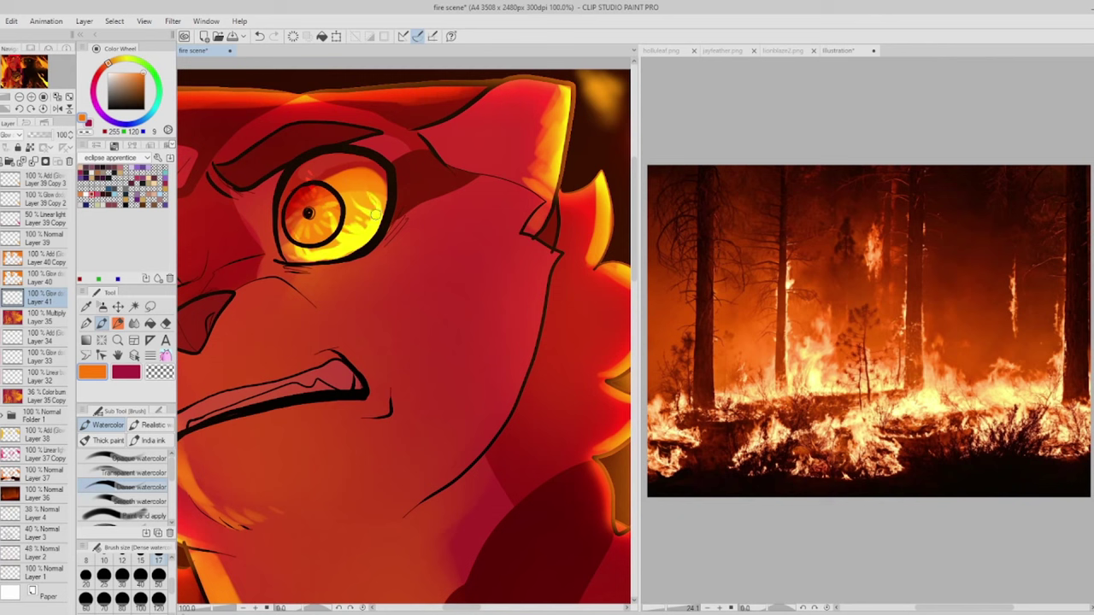
scroll(317, 305, "down", 2)
Step: Duplicate the eye reflections layer and set the copy to Add (Glow)
scroll(311, 282, "down", 2)
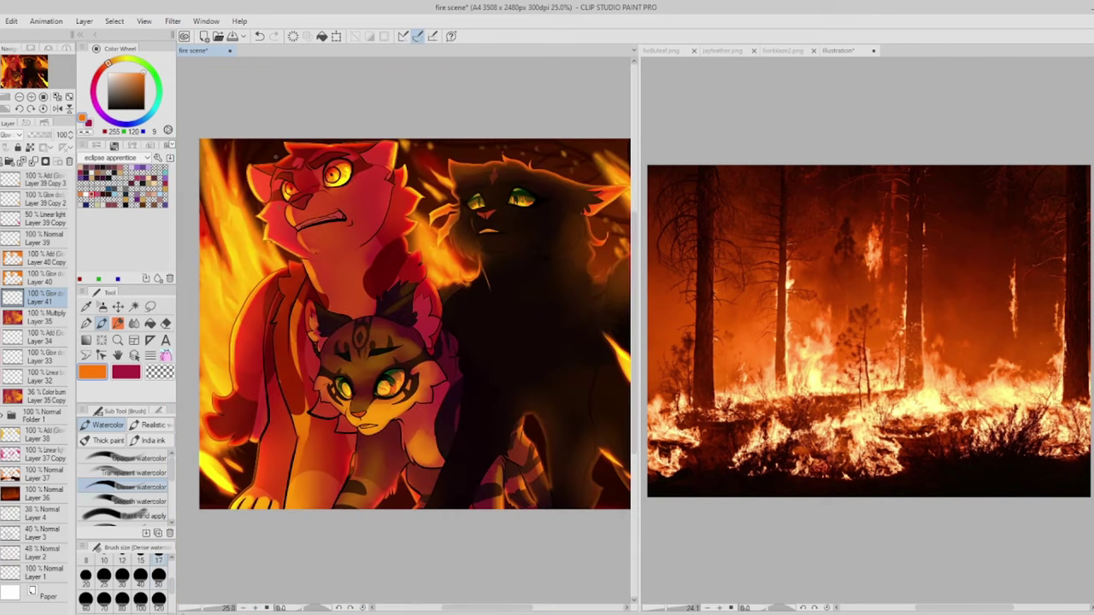
scroll(288, 209, "down", 1)
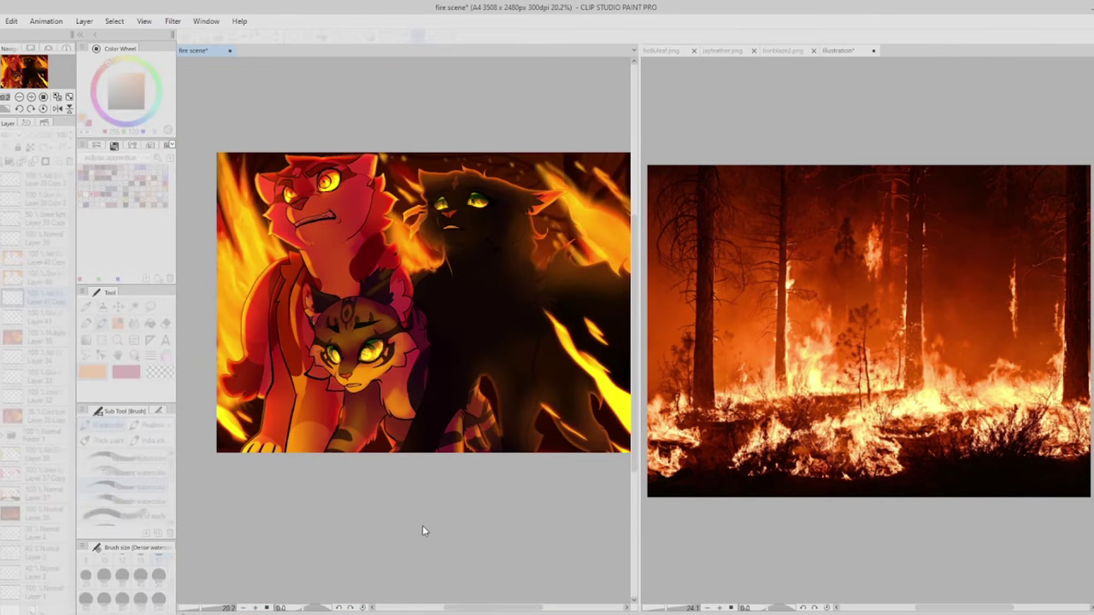
key("Tab")
Step: Recolour the line art on Layer 5 inside Folder 1 with transparent pixels locked, using colours from the character references
left_click(39, 416)
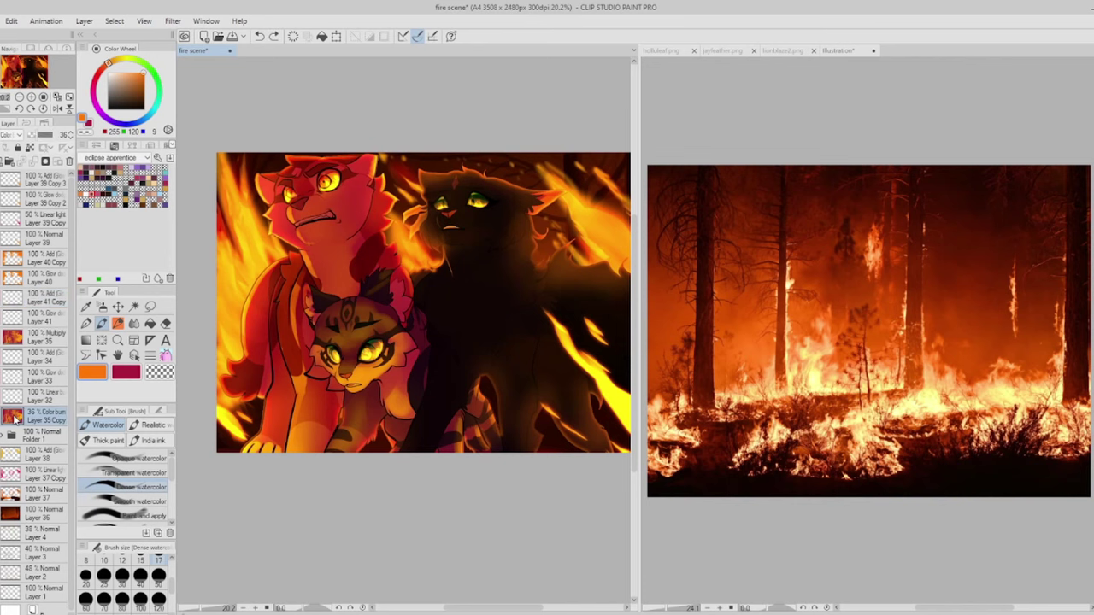
left_click(4, 436)
left_click(38, 453)
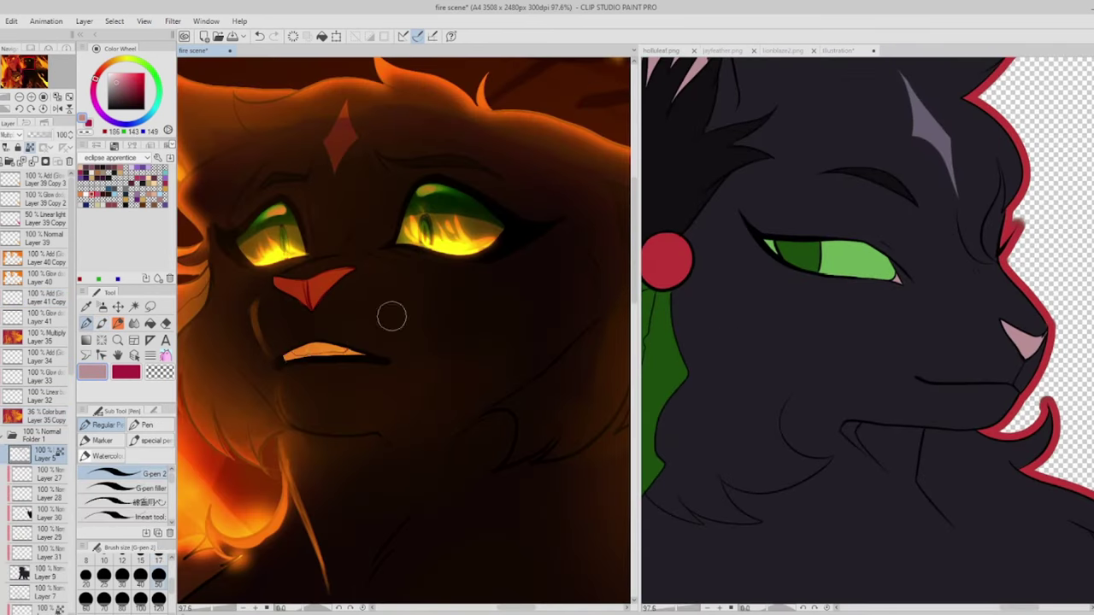
Step: Airbrush dark brown behind the cats on a new Normal layer beneath Folder 1 and save the illustration
scroll(392, 316, "down", 5)
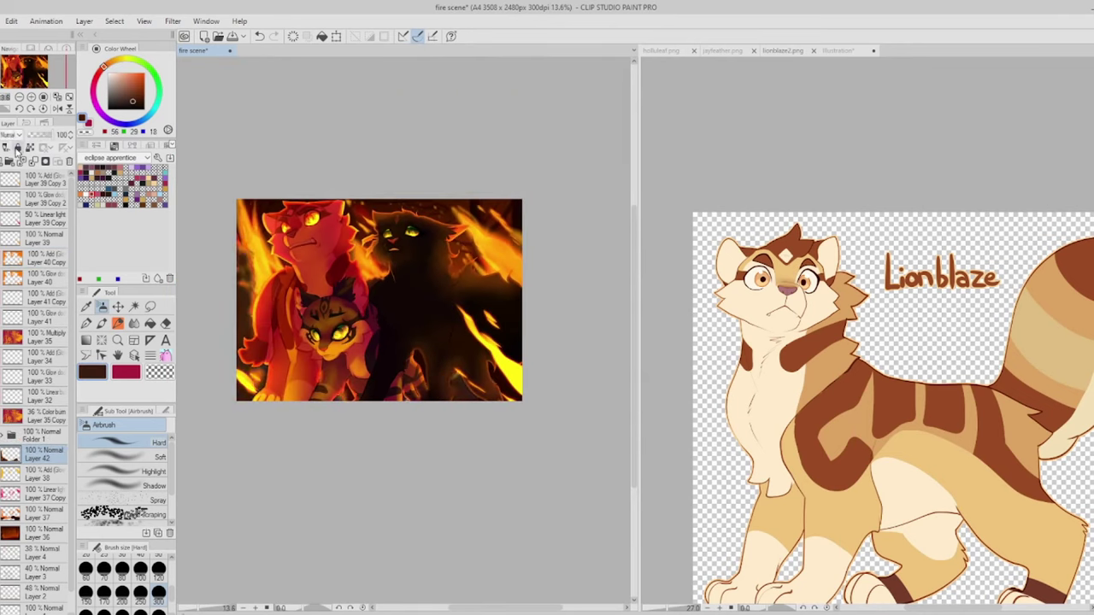
key("ctrl+s")
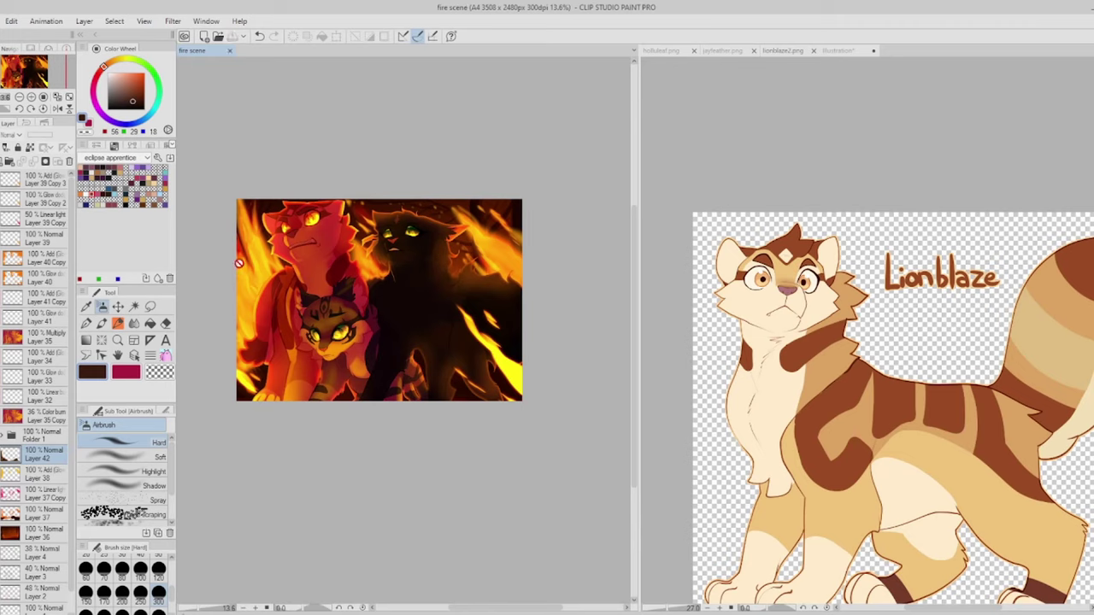